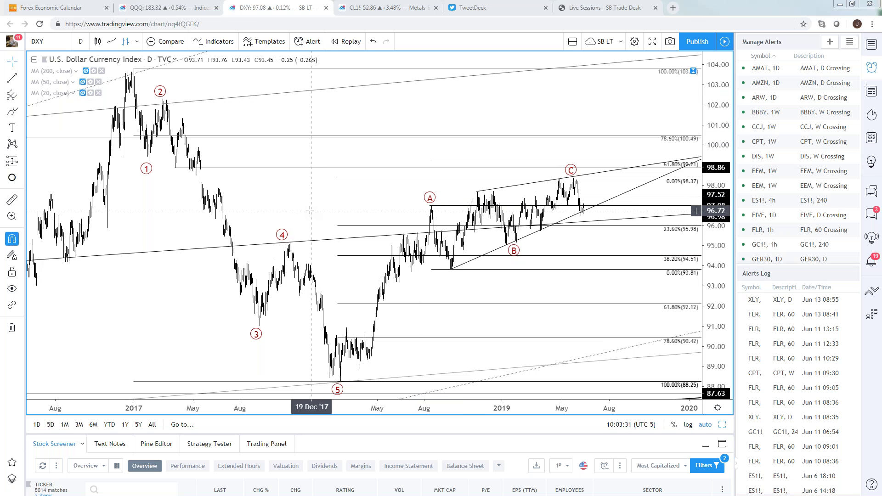
# - Pan and zoom through the DXY daily history, then select and deselect the rising wave-B trendline
pyautogui.moveTo(309, 211); pyautogui.dragTo(360, 208)
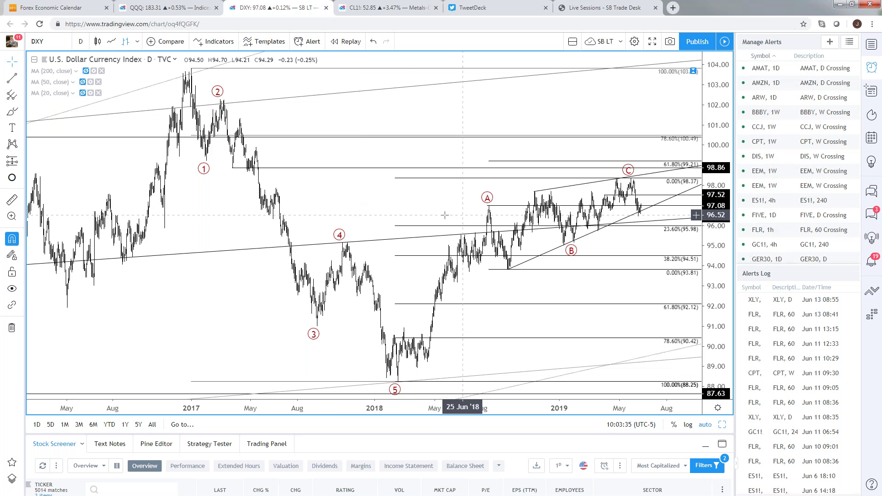
pyautogui.scroll(3, 404, 259)
pyautogui.scroll(2, 404, 258)
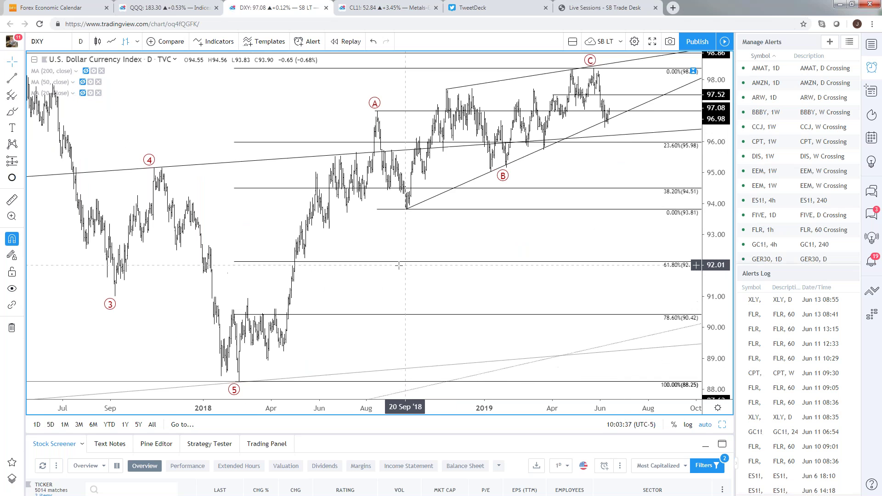
pyautogui.scroll(2, 404, 260)
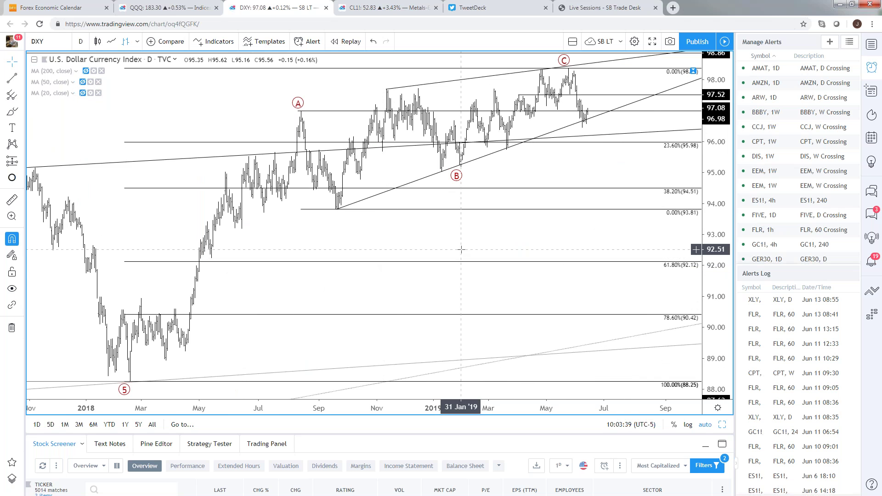
pyautogui.scroll(-3, 463, 249)
pyautogui.scroll(-2, 463, 249)
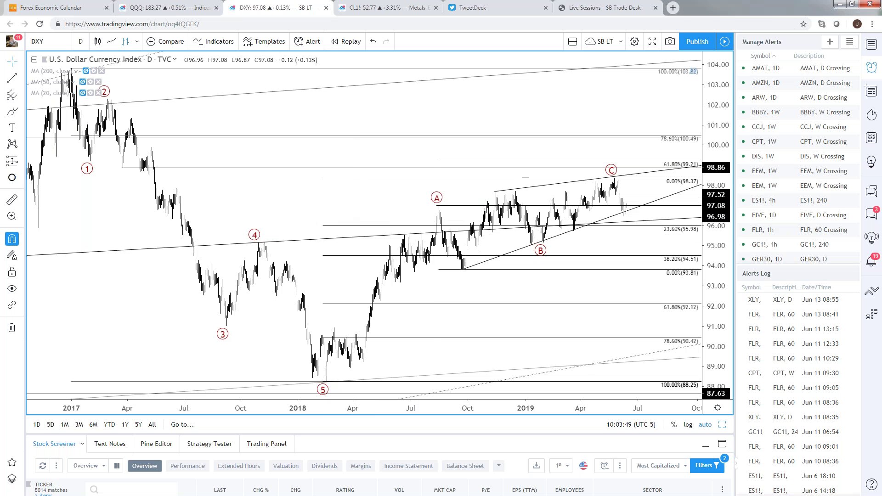
pyautogui.scroll(2, 329, 205)
pyautogui.scroll(-2, 331, 206)
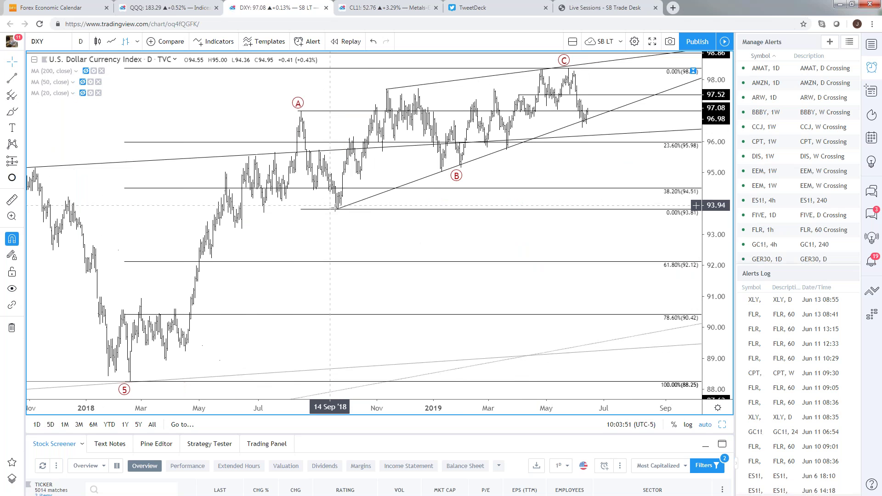
pyautogui.scroll(-3, 317, 209)
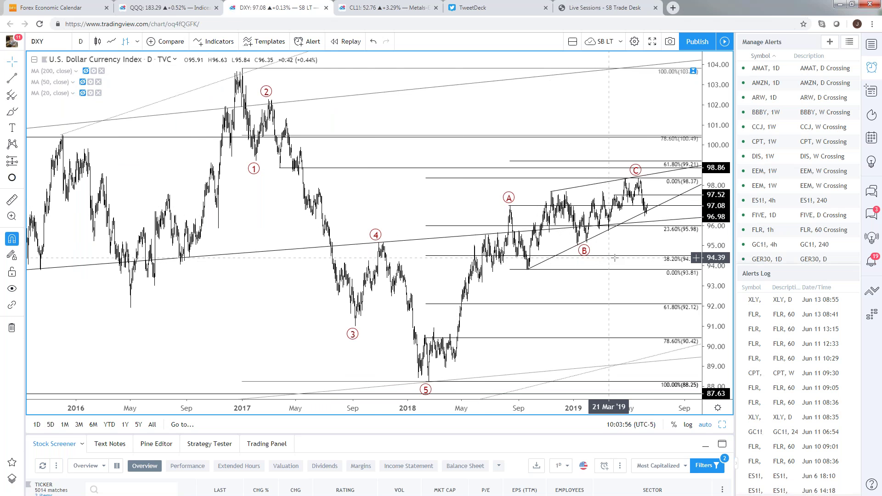
pyautogui.scroll(1, 614, 258)
pyautogui.scroll(3, 604, 241)
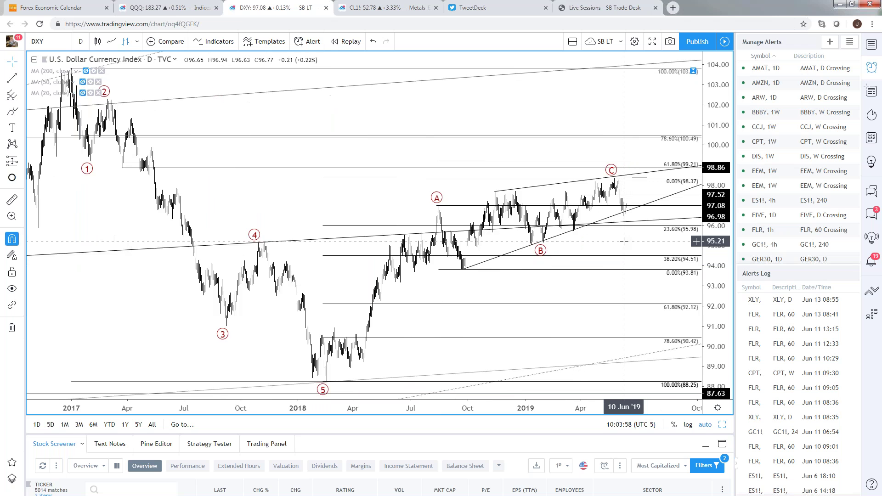
pyautogui.scroll(-2, 565, 230)
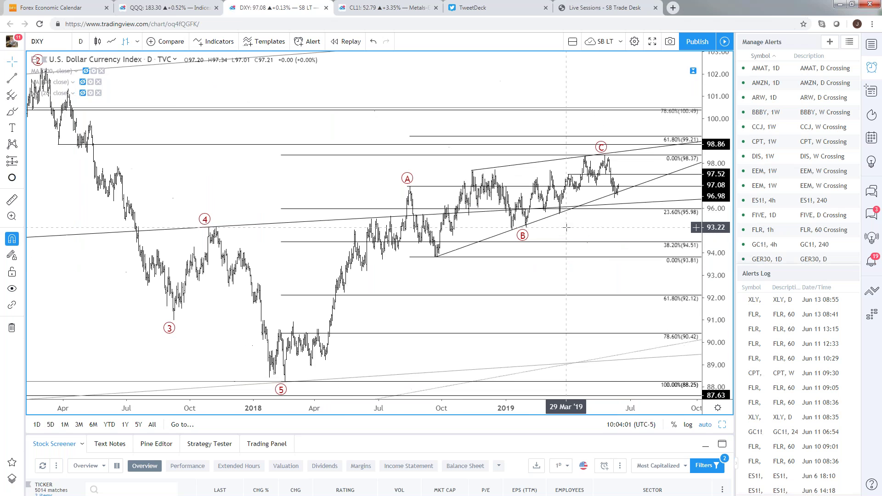
pyautogui.click(530, 247)
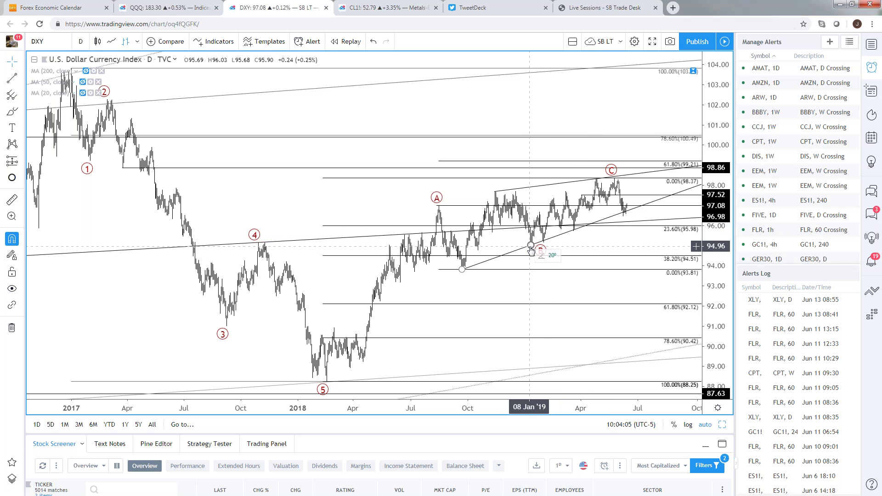
pyautogui.click(532, 251)
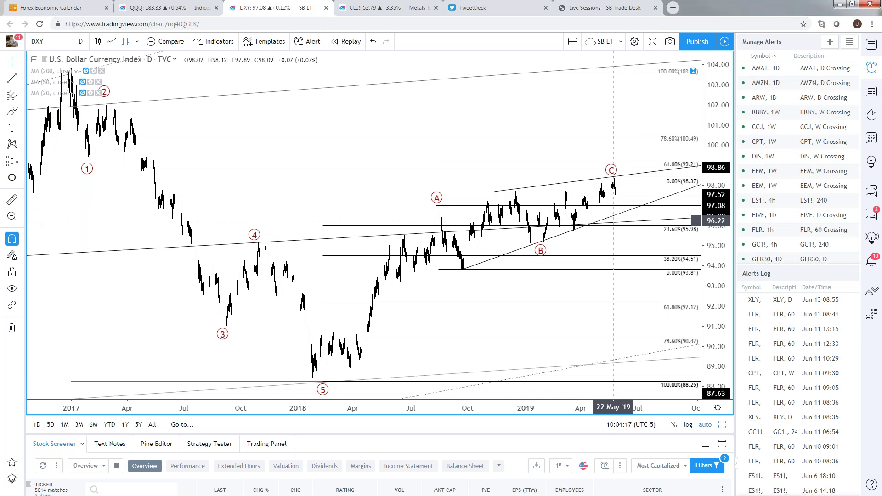
# - Switch the layout to two stacked DXY daily charts
pyautogui.scroll(2, 691, 223)
pyautogui.scroll(2, 485, 254)
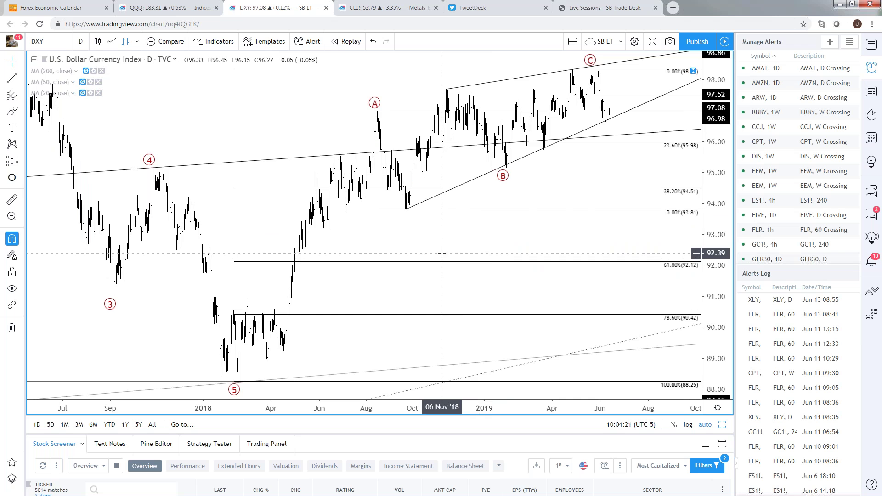
pyautogui.scroll(-2, 460, 250)
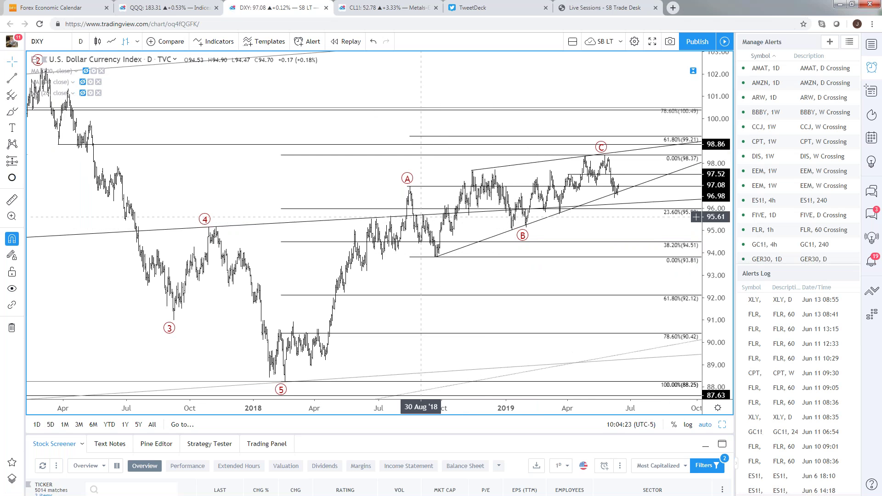
pyautogui.scroll(-2, 597, 189)
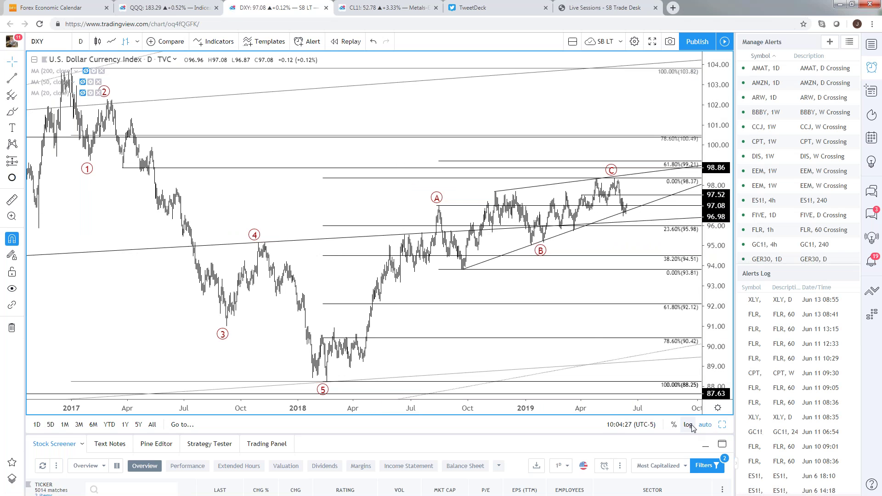
pyautogui.click(722, 425)
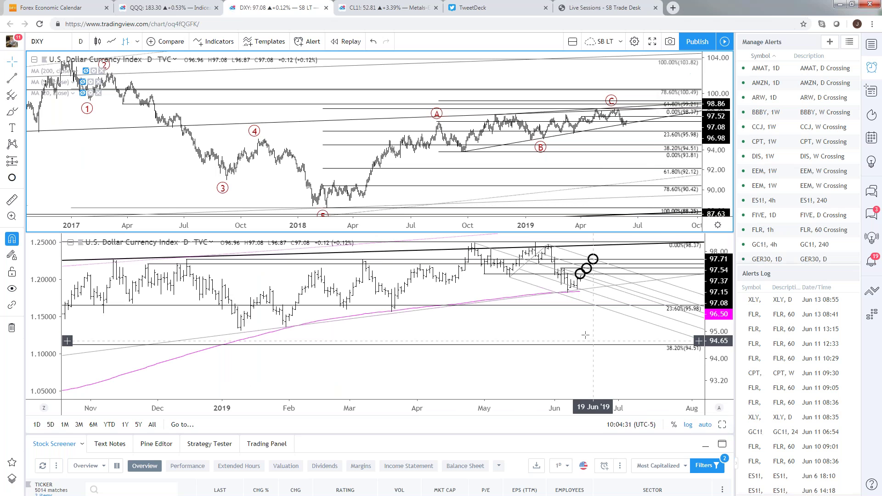
# - Maximize the lower DXY chart with its EURUSD overlay and zoom into the last year
pyautogui.click(574, 396)
pyautogui.click(723, 425)
pyautogui.scroll(-5, 570, 387)
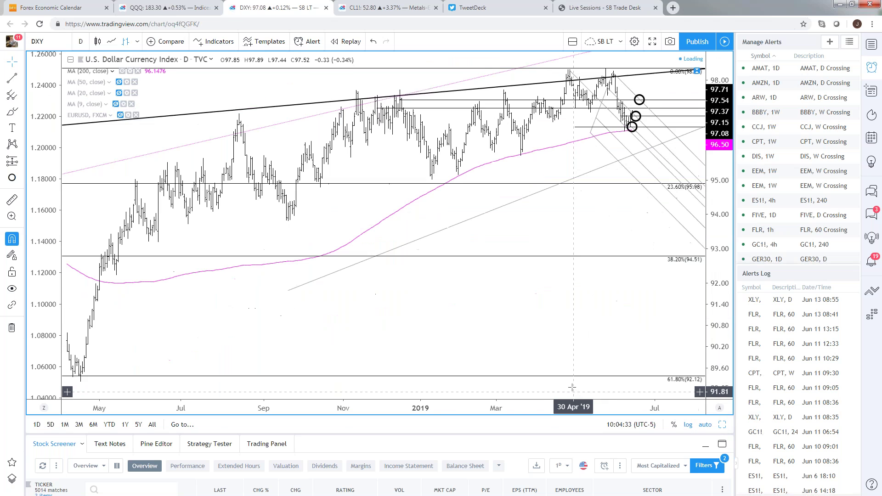
pyautogui.scroll(-8, 570, 388)
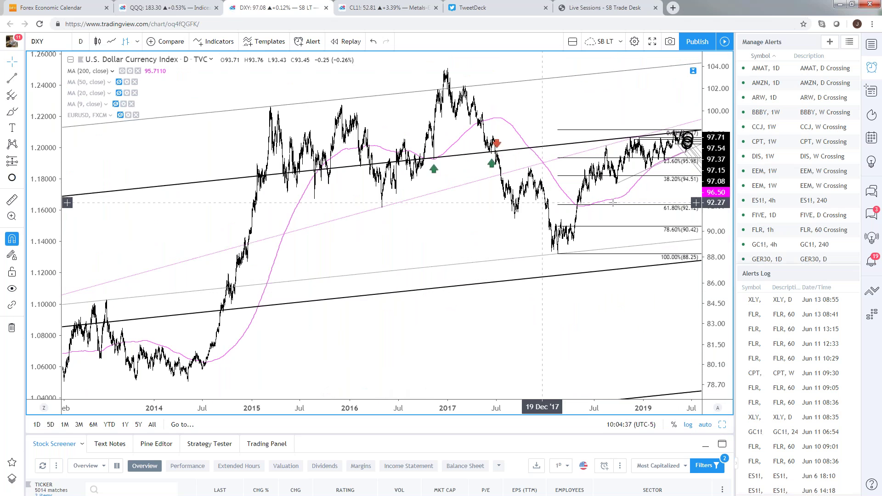
pyautogui.scroll(3, 570, 361)
pyautogui.scroll(6, 570, 361)
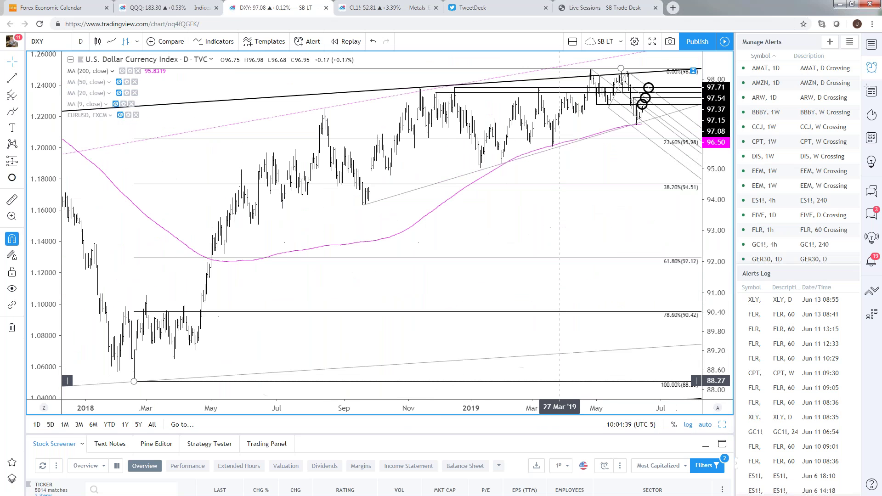
pyautogui.moveTo(527, 404); pyautogui.dragTo(530, 406)
# - Switch the DXY chart to the 240 (4-hour) interval and bring the latest bars into view
pyautogui.write('240')
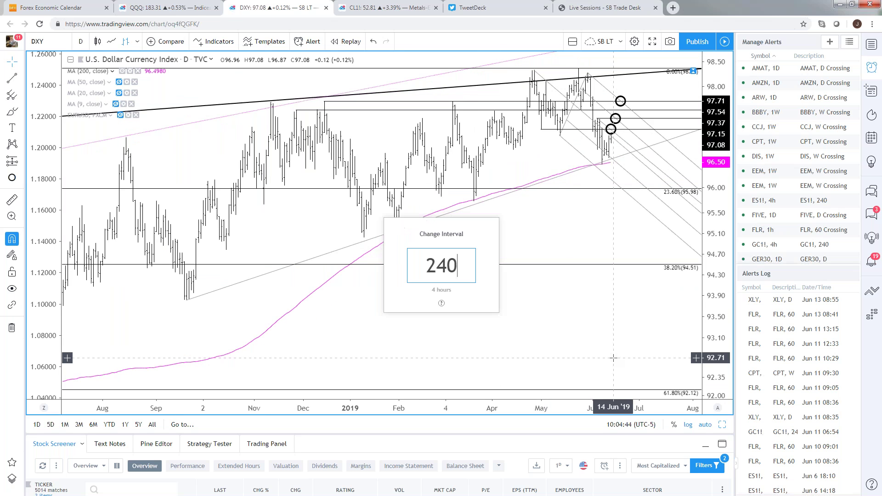
pyautogui.press('Return')
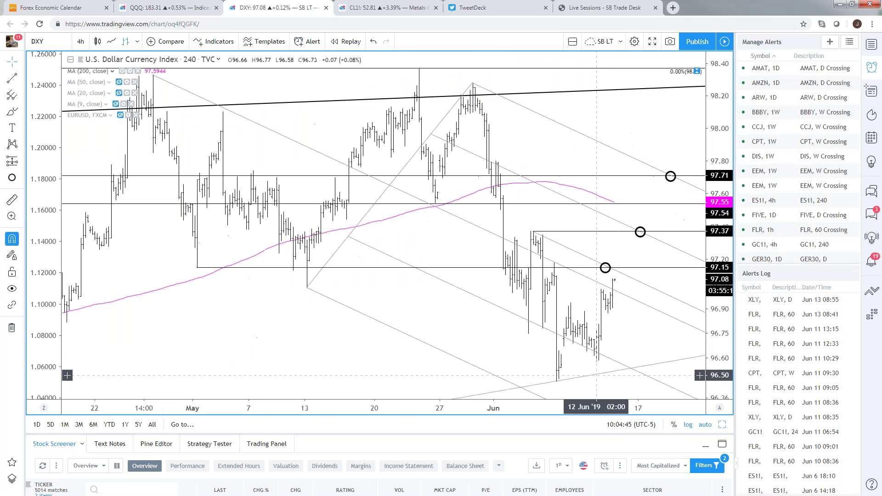
pyautogui.moveTo(347, 340); pyautogui.dragTo(311, 339)
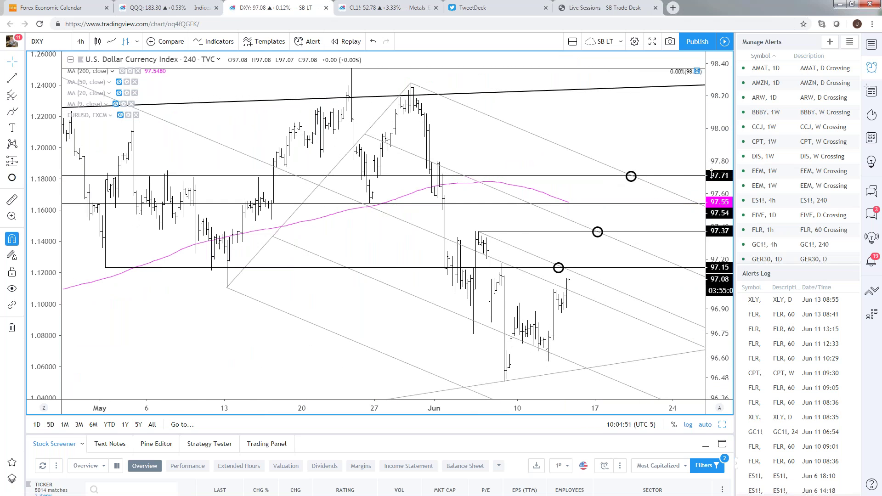
pyautogui.scroll(-2, 632, 197)
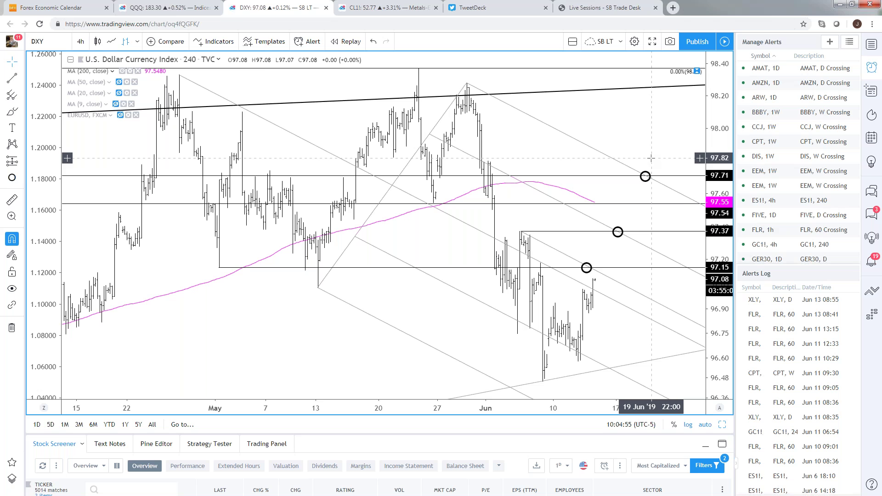
# - Nudge the circle on the 97.15 line slightly right and select the 97.37 circle
pyautogui.moveTo(587, 267); pyautogui.dragTo(593, 268)
pyautogui.scroll(-2, 637, 218)
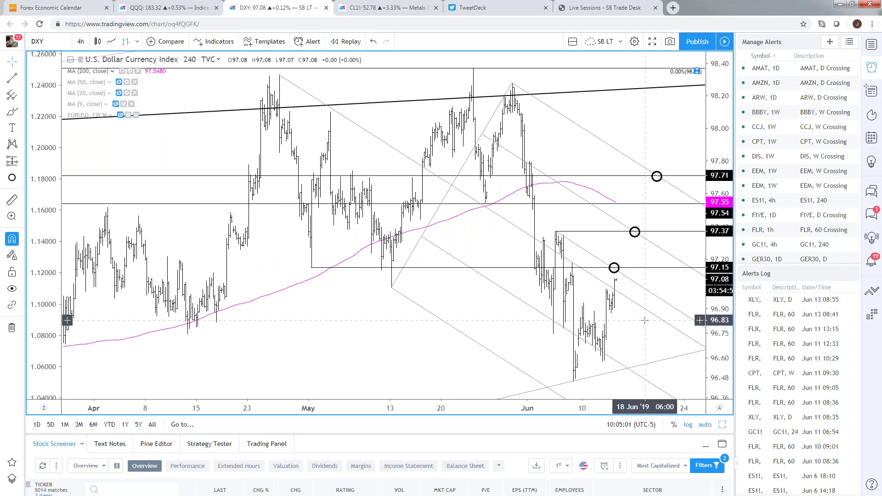
pyautogui.scroll(-1, 643, 309)
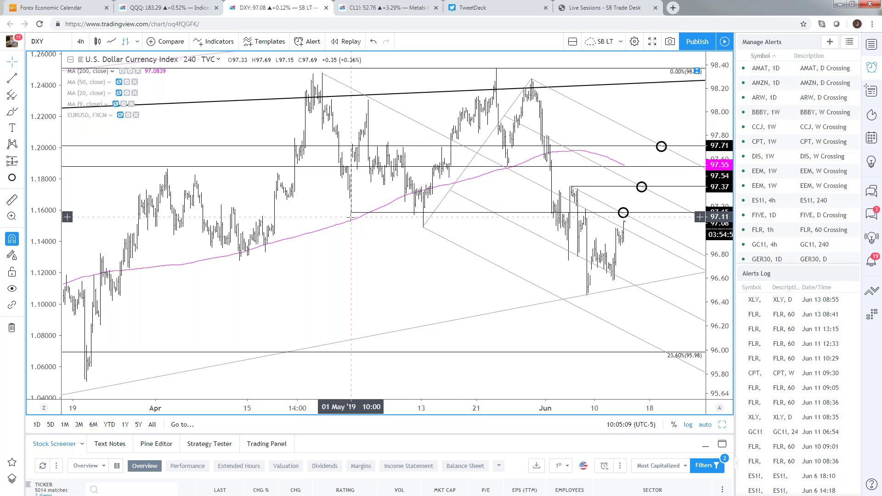
pyautogui.click(641, 187)
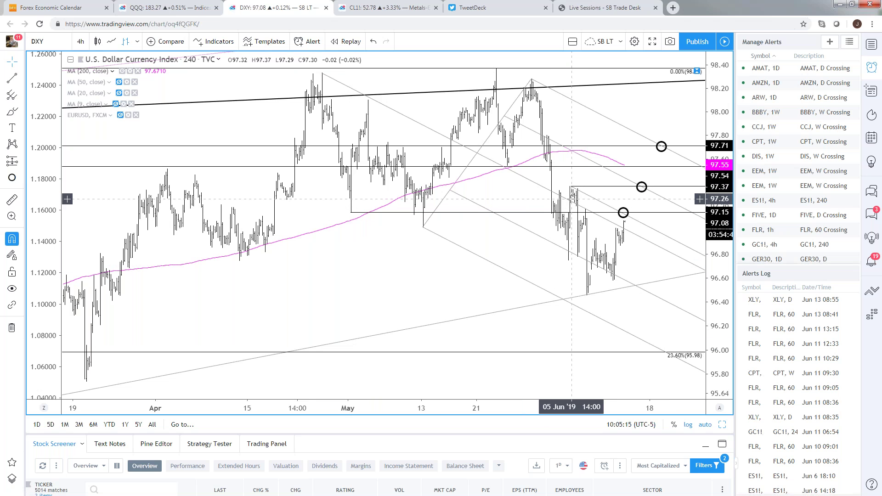
pyautogui.scroll(-3, 572, 199)
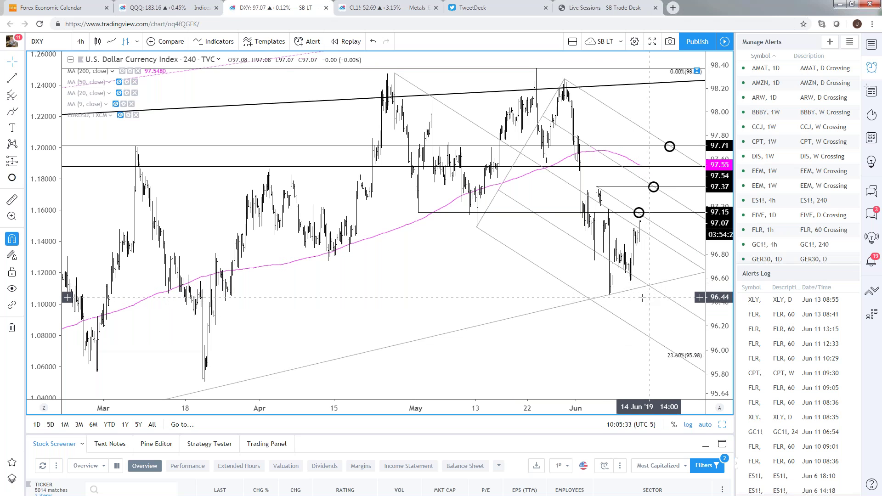
pyautogui.scroll(1, 646, 212)
pyautogui.click(648, 187)
pyautogui.moveTo(648, 188); pyautogui.dragTo(585, 190)
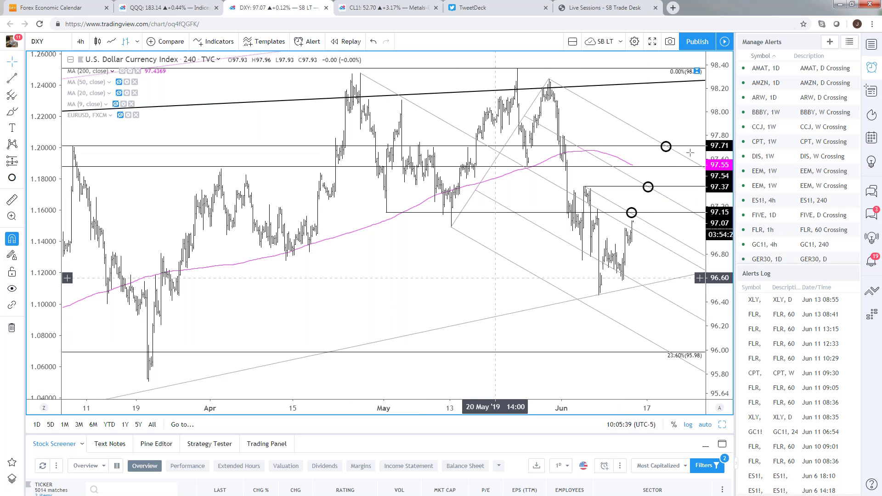
pyautogui.click(666, 166)
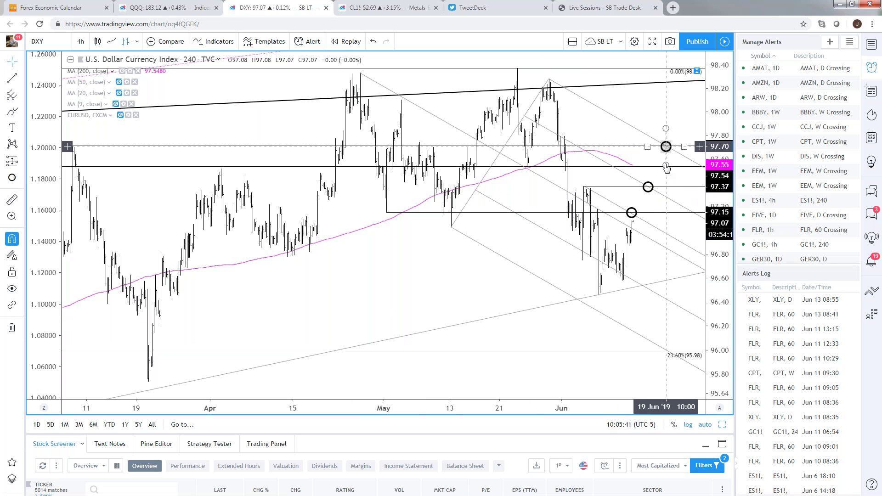
pyautogui.scroll(-5, 601, 321)
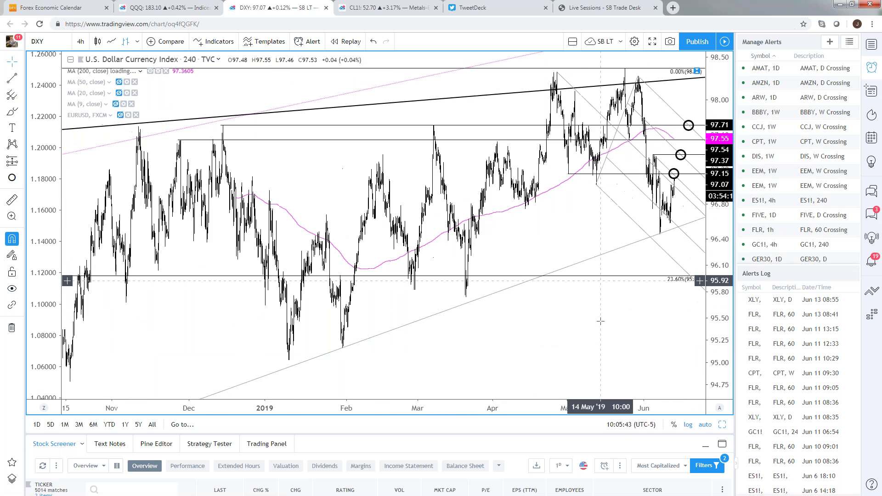
pyautogui.scroll(-2, 372, 195)
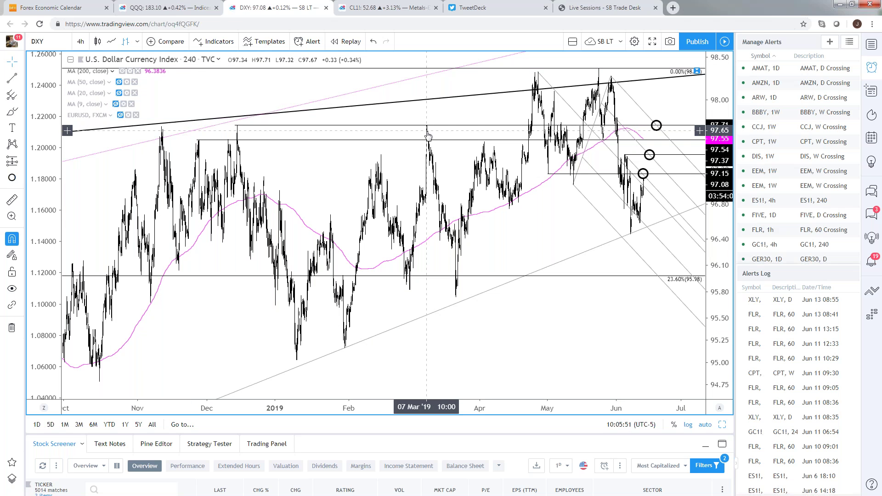
pyautogui.scroll(4, 442, 227)
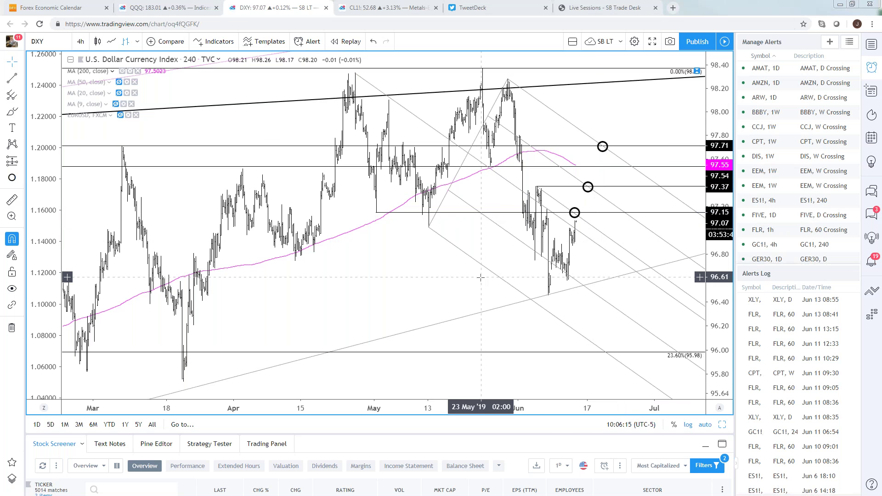
pyautogui.scroll(-1, 476, 264)
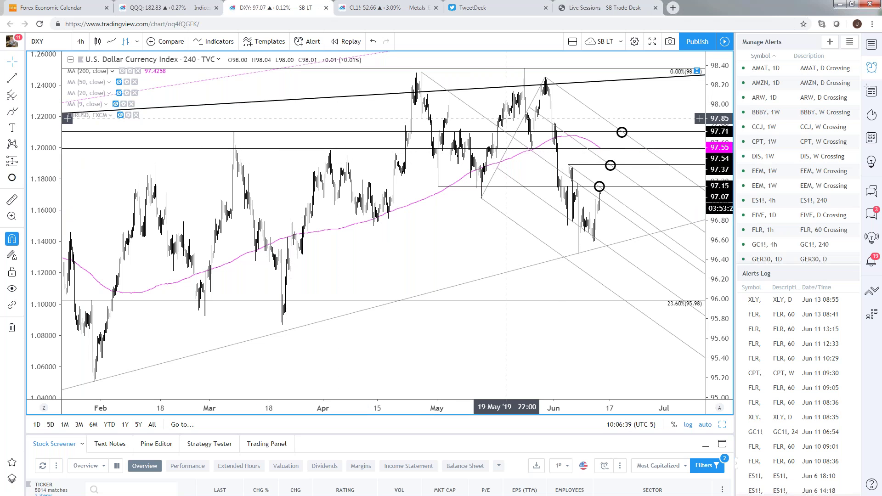
pyautogui.scroll(2, 507, 119)
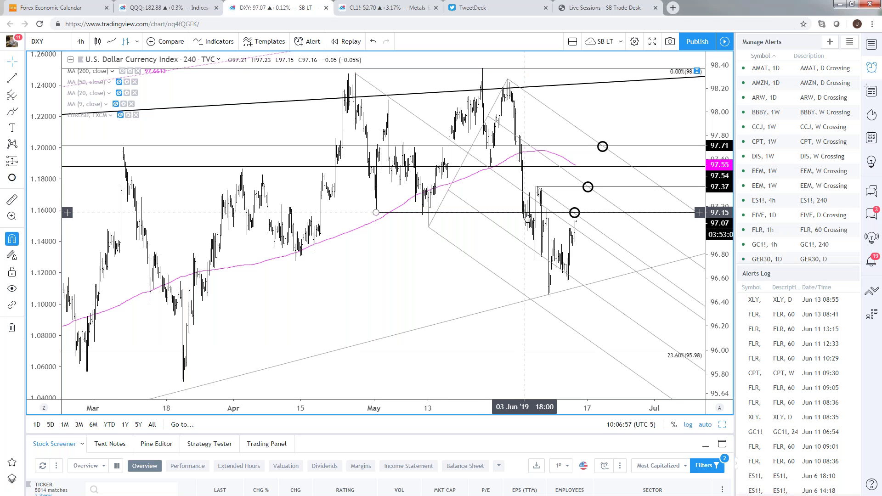
pyautogui.scroll(2, 527, 220)
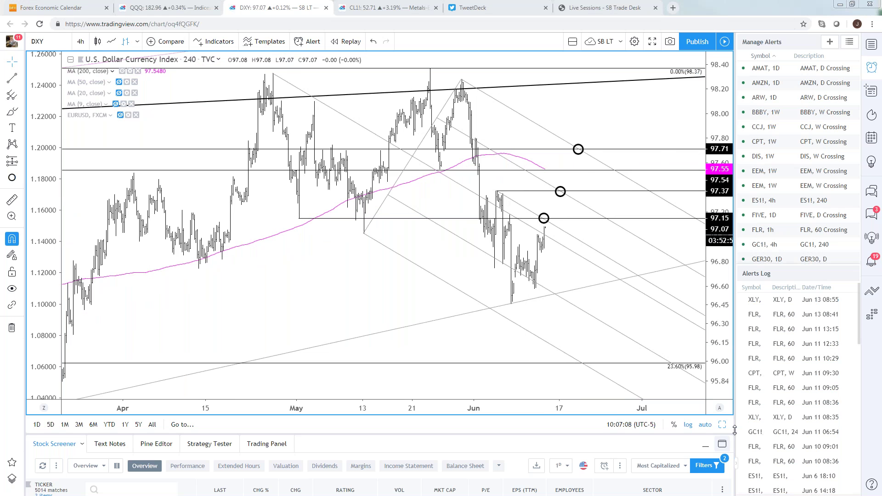
pyautogui.hotkey('alt', 'Return')
# - Load the DE10Y-TVC:TNX yield spread into both stacked charts in place of DXY
pyautogui.write('D')
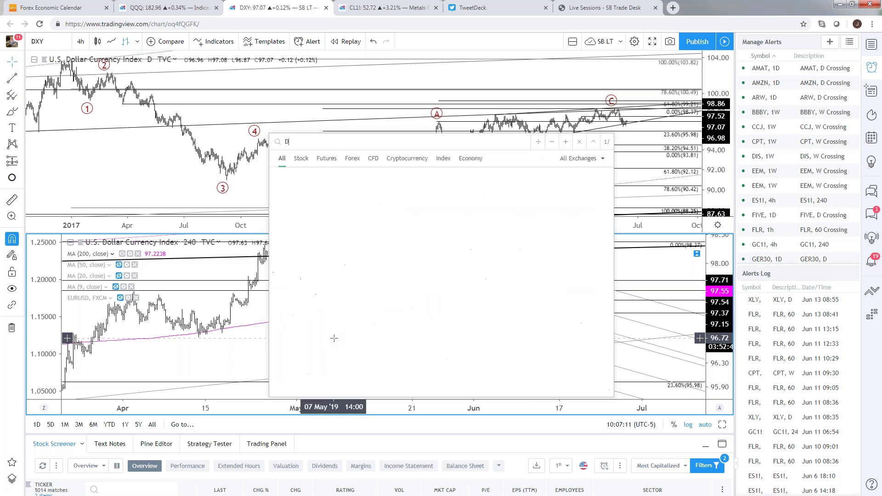
pyautogui.write('E10Y')
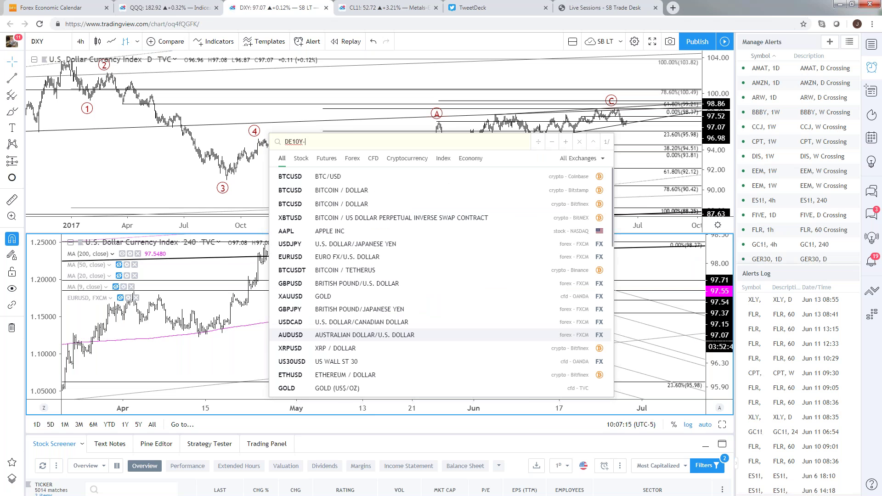
pyautogui.write('-TVC:TN')
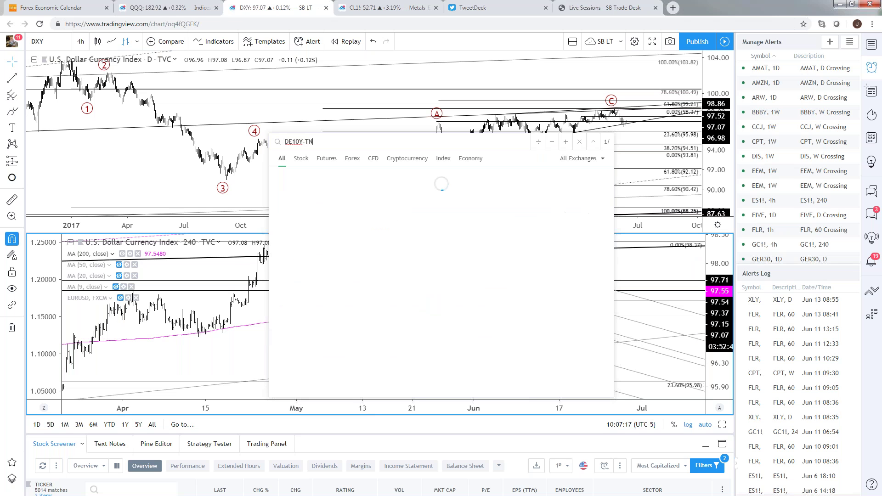
pyautogui.write('X')
pyautogui.click(449, 175)
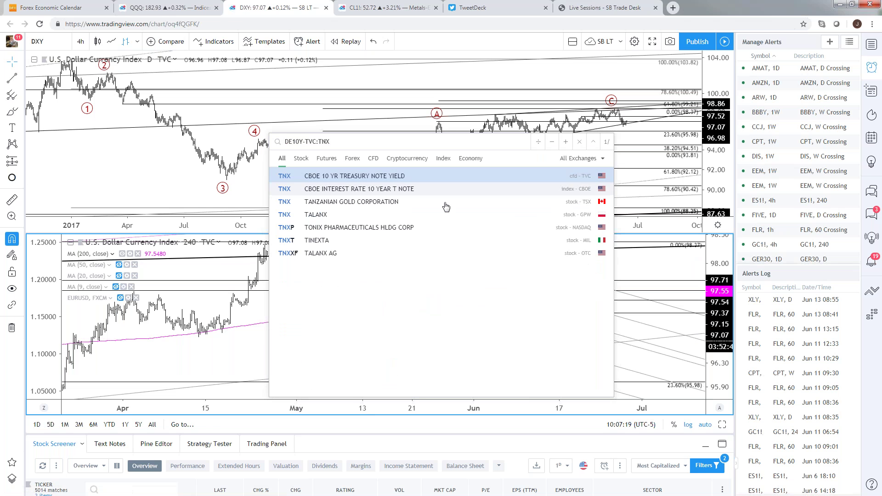
pyautogui.click(440, 144)
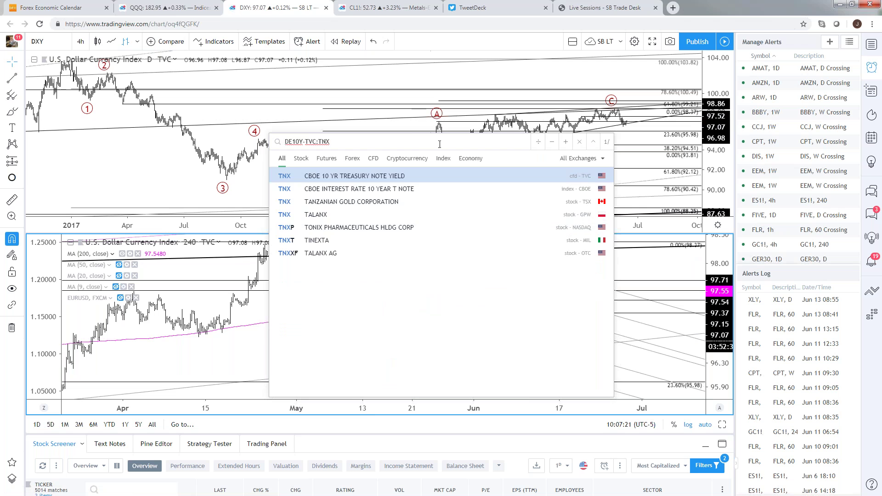
pyautogui.press('Return')
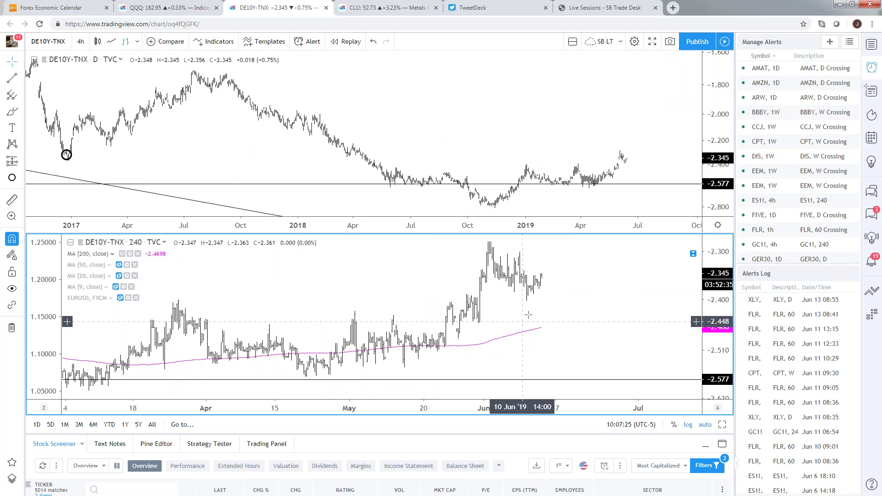
# - Set the lower chart to daily (1D) bars and expand it to fill the chart area
pyautogui.write('1D')
pyautogui.press('Return')
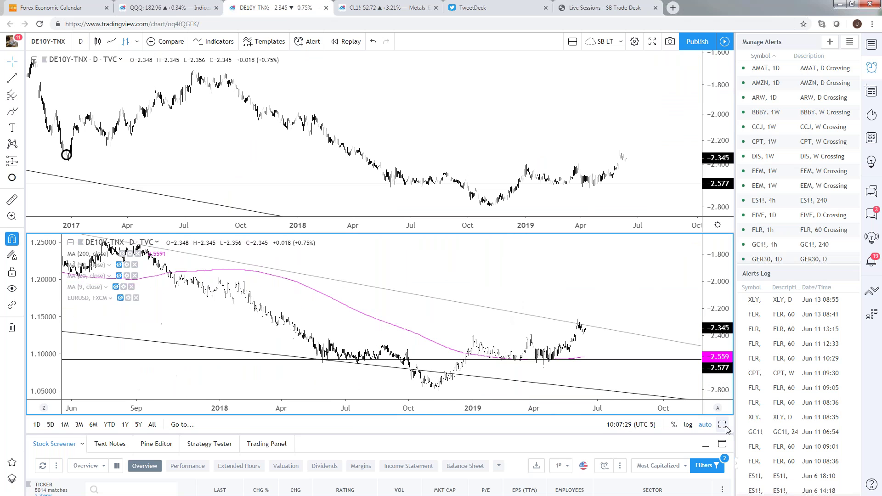
pyautogui.hotkey('alt', 'Return')
pyautogui.scroll(-5, 486, 363)
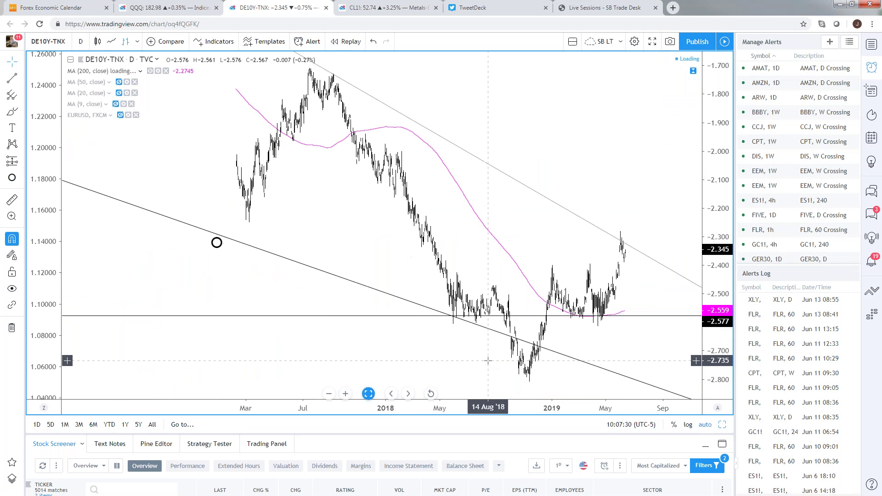
pyautogui.scroll(-2, 487, 365)
# - Switch DE10Y-TNX to weekly (1W) bars, shift history left, and show the EURUSD comparison
pyautogui.write('1')
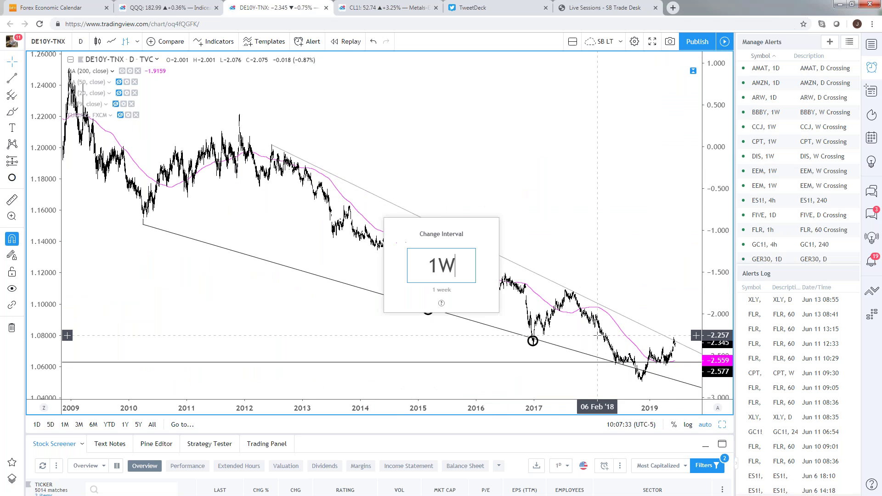
pyautogui.write('W')
pyautogui.press('Return')
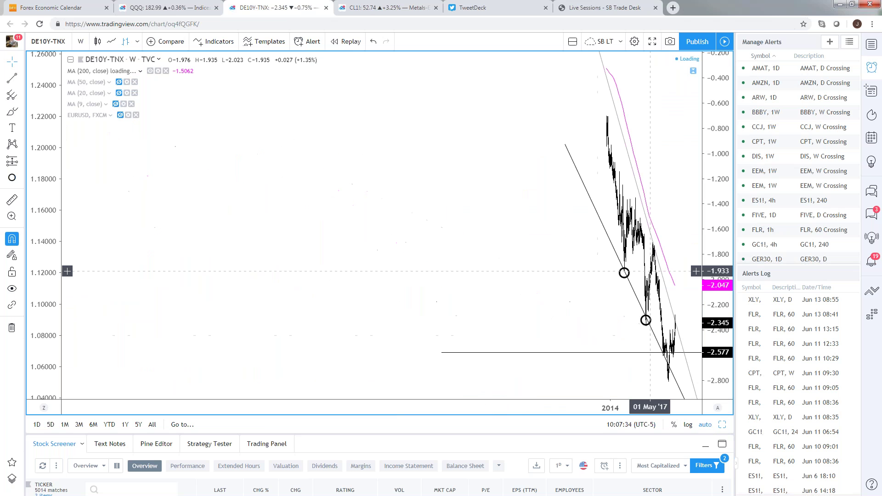
pyautogui.scroll(3, 301, 267)
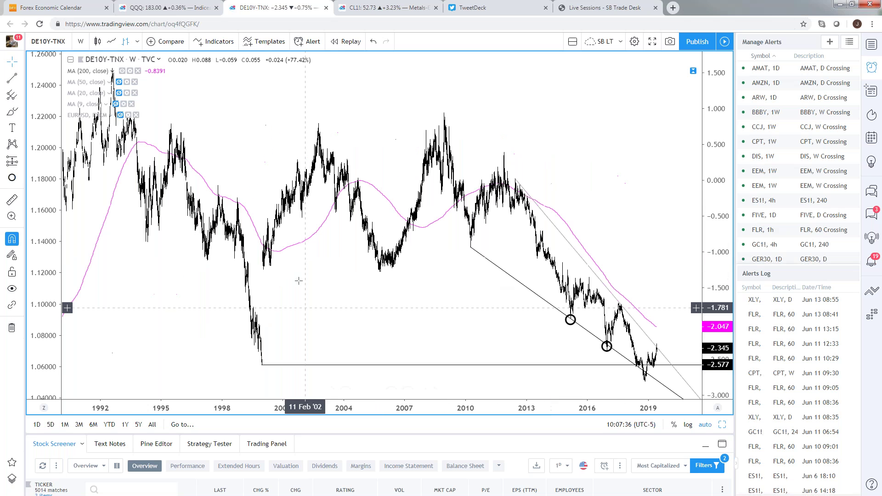
pyautogui.moveTo(363, 207); pyautogui.dragTo(319, 202)
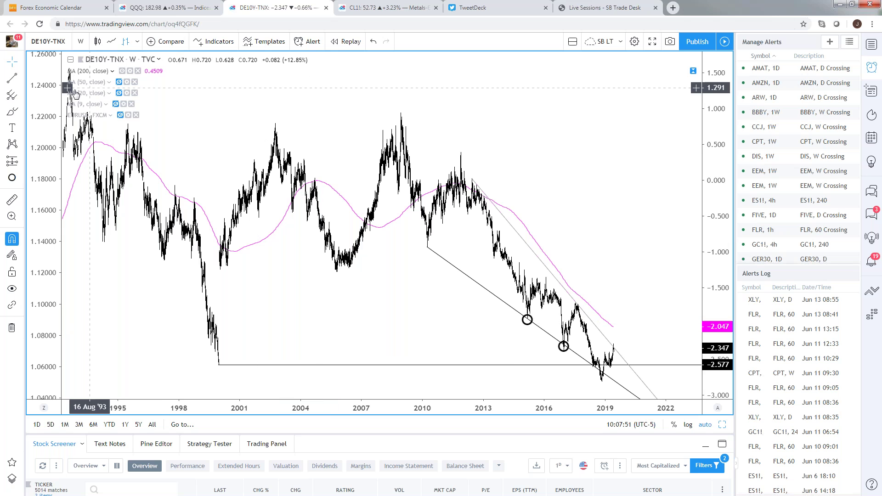
pyautogui.click(120, 115)
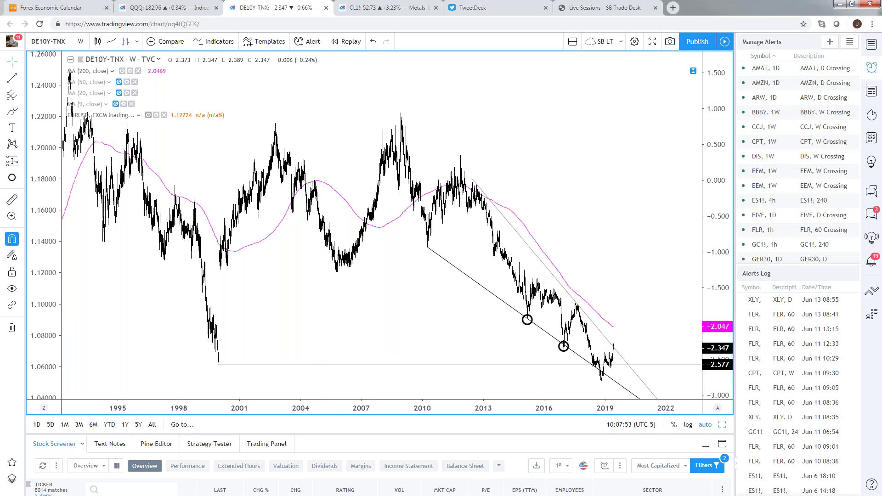
# - Zoom the weekly DE10Y-TNX chart, then return it to daily (1D) bars
pyautogui.scroll(2, 167, 286)
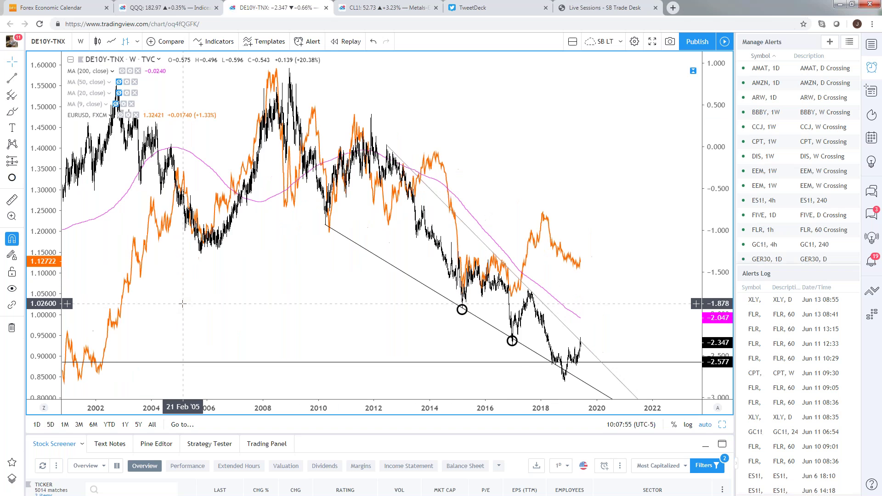
pyautogui.scroll(4, 182, 297)
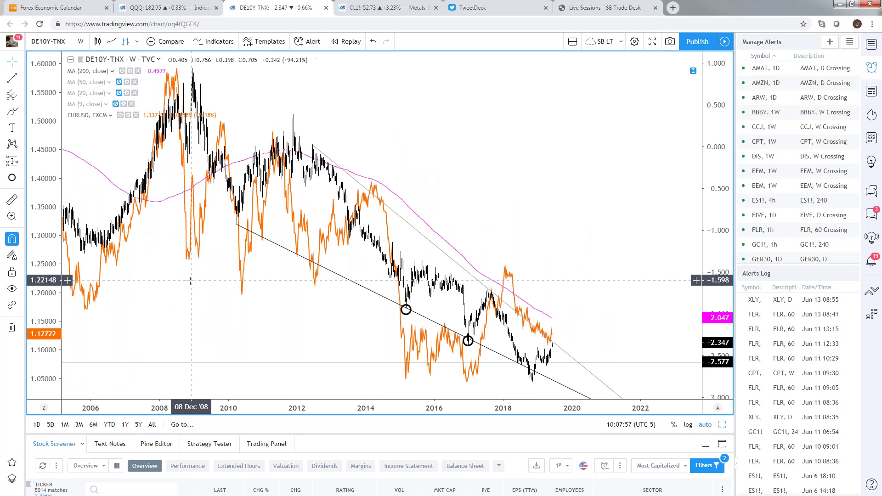
pyautogui.scroll(4, 239, 308)
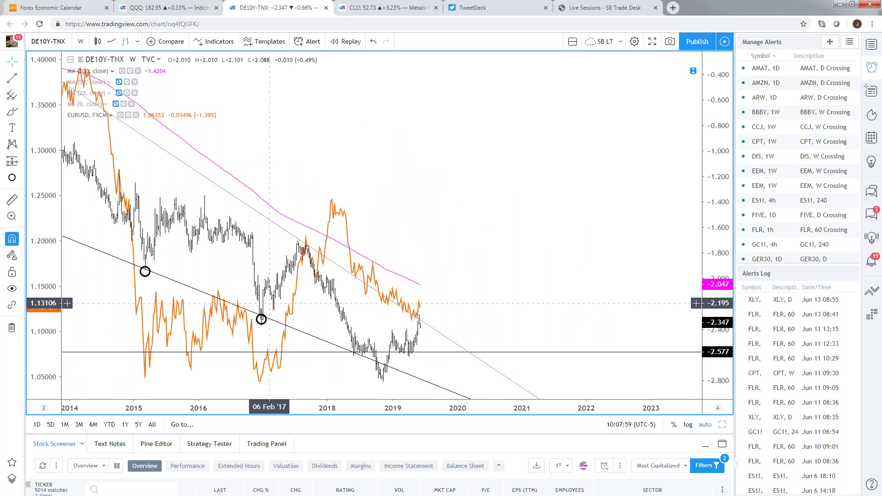
pyautogui.scroll(-4, 331, 340)
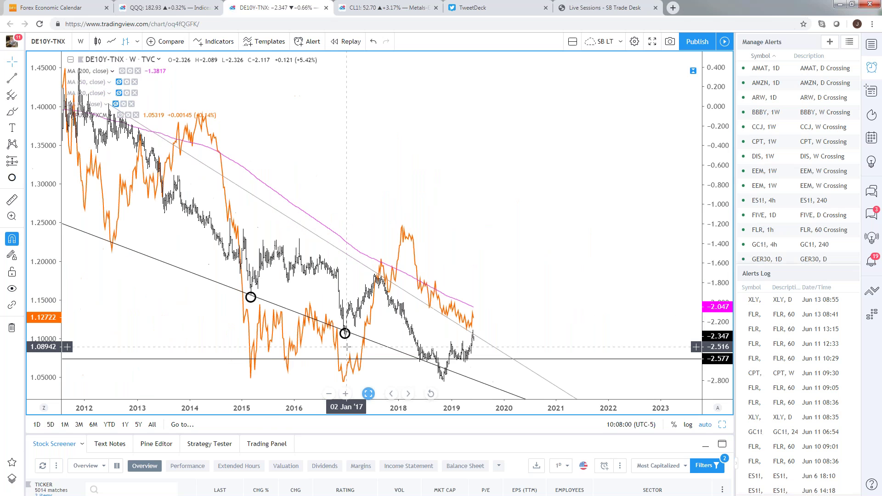
pyautogui.write('1D')
pyautogui.press('Return')
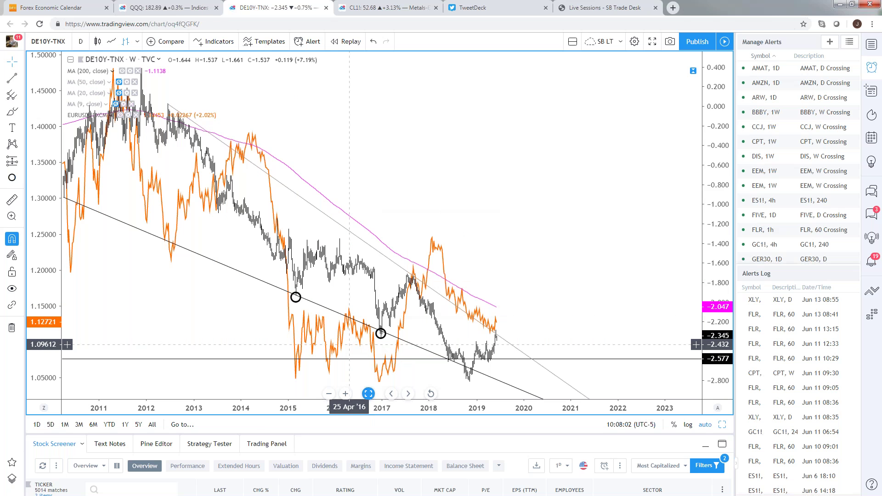
pyautogui.scroll(3, 501, 332)
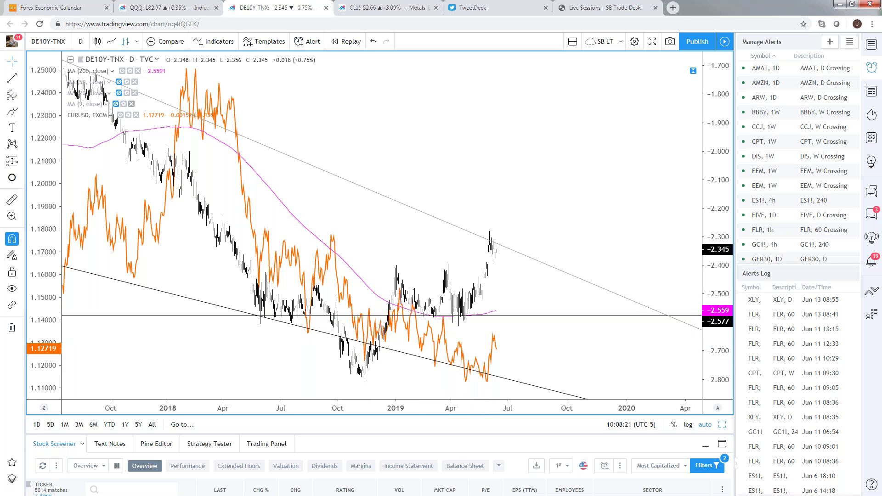
pyautogui.click(120, 115)
pyautogui.moveTo(94, 248); pyautogui.dragTo(199, 264)
pyautogui.scroll(-10, 412, 333)
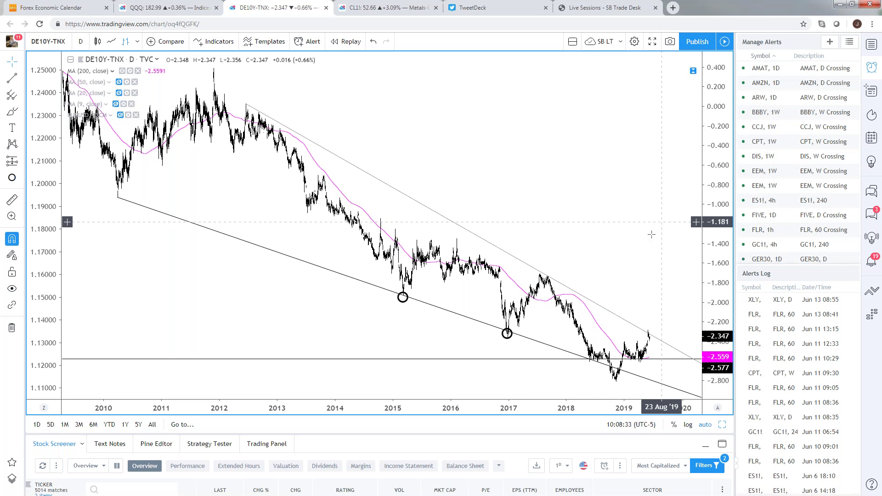
pyautogui.scroll(3, 593, 321)
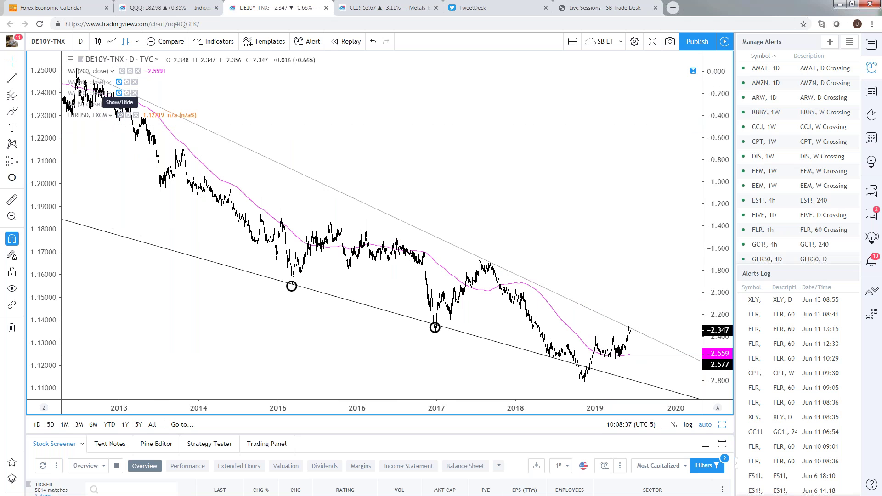
pyautogui.scroll(2, 166, 349)
pyautogui.scroll(5, 165, 349)
pyautogui.scroll(-1, 166, 350)
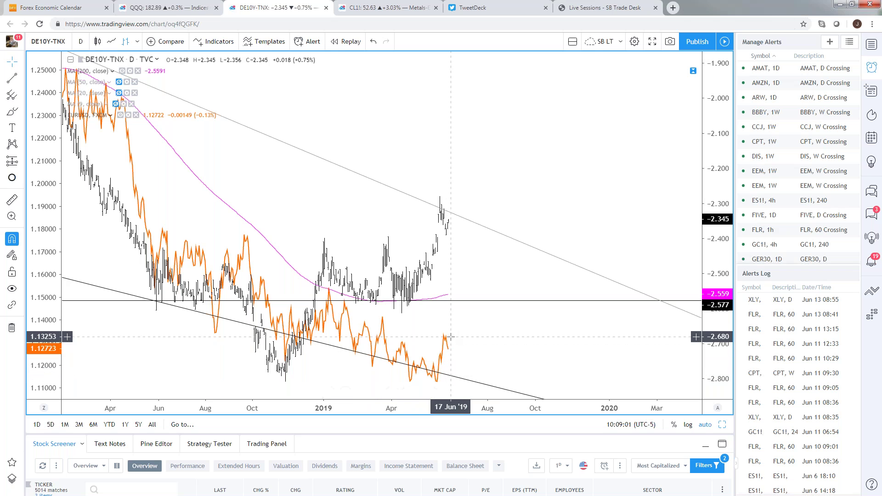
# - Zoom the daily DE10Y-TNX chart out to 2012 and pan toward the most recent dates
pyautogui.scroll(-3, 444, 337)
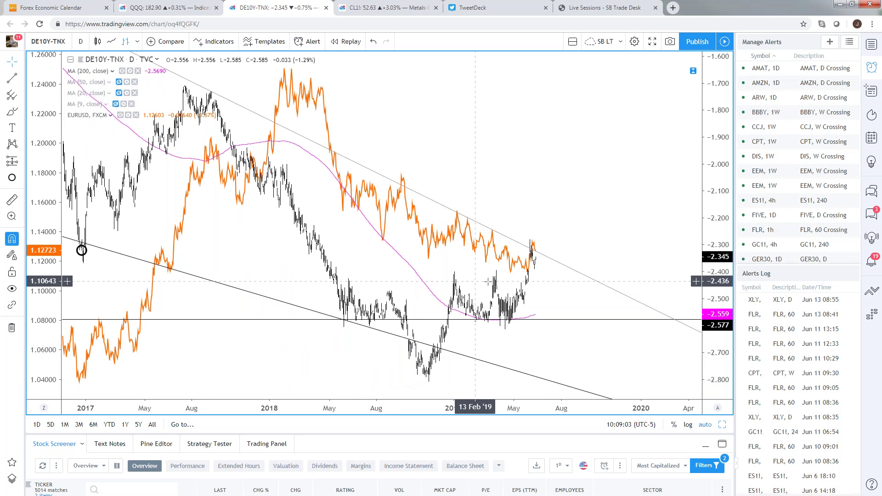
pyautogui.scroll(-3, 493, 302)
pyautogui.scroll(-3, 493, 303)
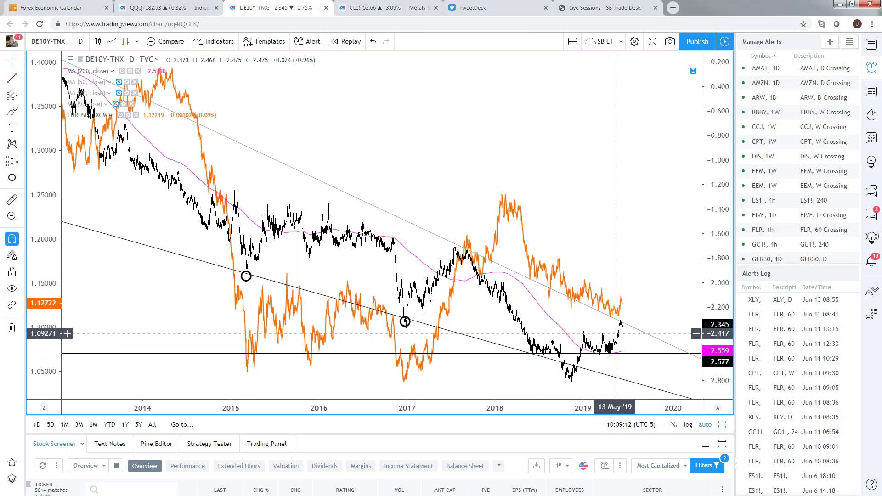
pyautogui.scroll(-1, 592, 287)
pyautogui.scroll(-2, 592, 287)
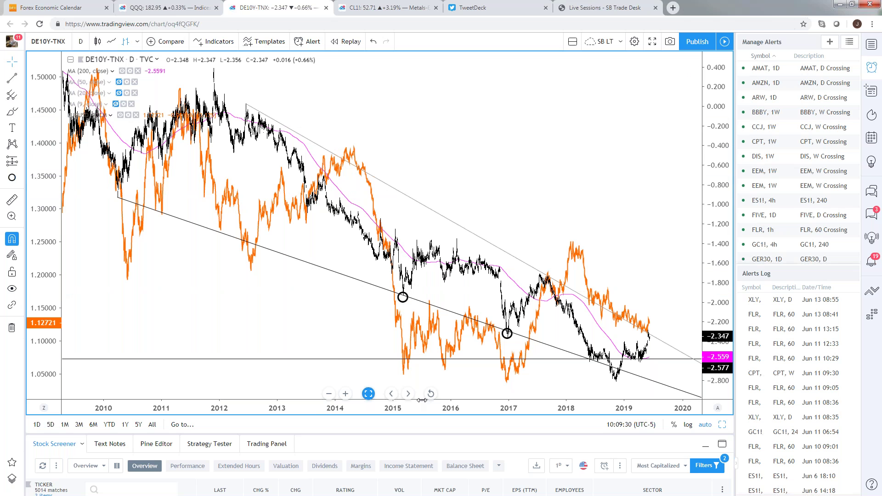
pyautogui.scroll(4, 401, 372)
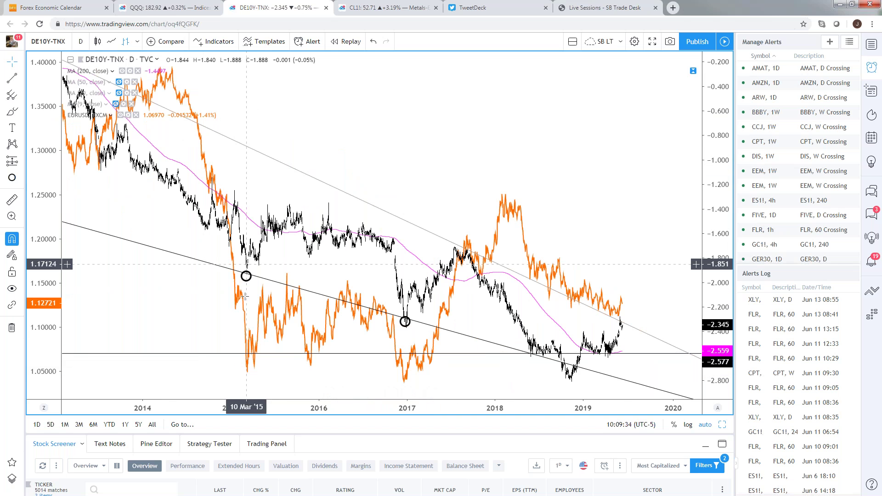
pyautogui.moveTo(369, 394)
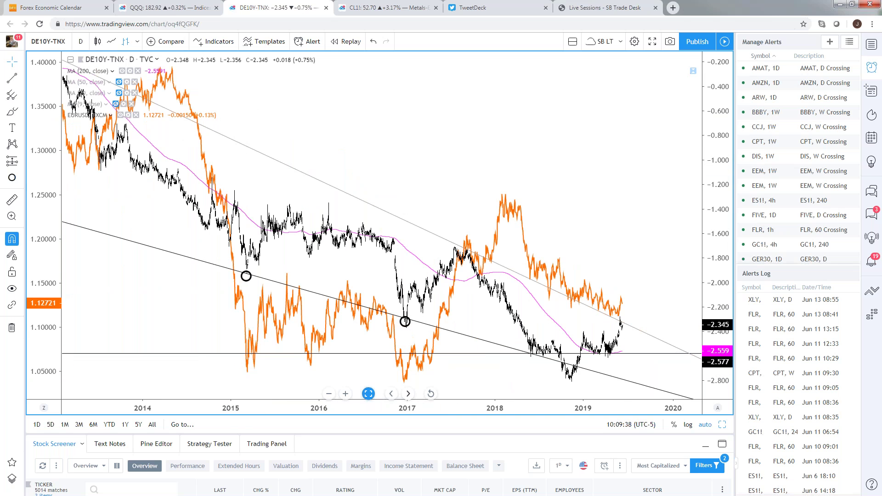
pyautogui.scroll(2, 405, 375)
pyautogui.scroll(2, 524, 376)
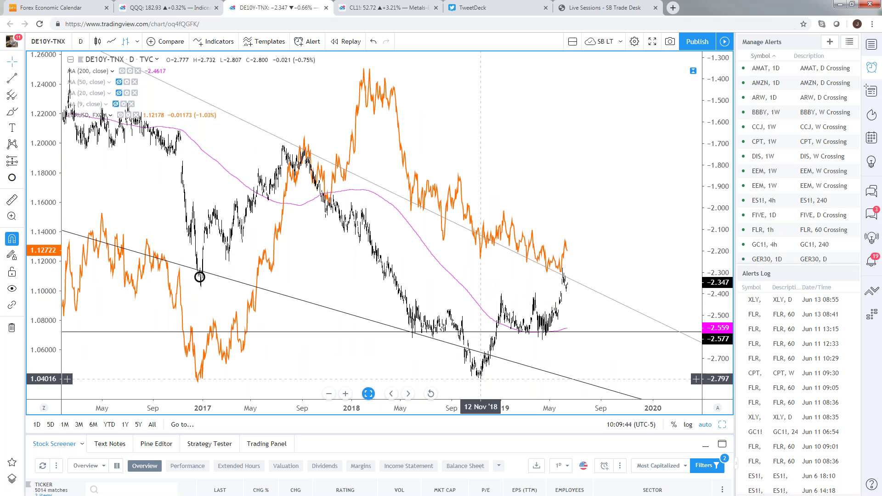
pyautogui.moveTo(199, 277); pyautogui.dragTo(144, 264)
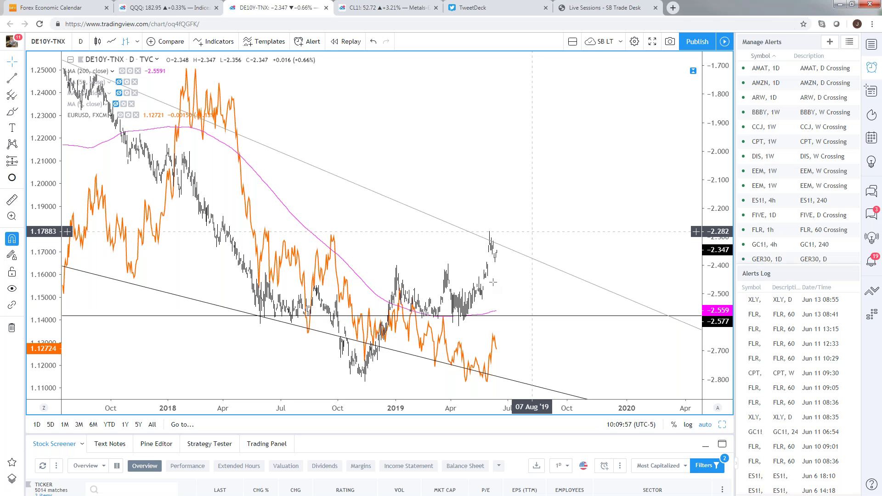
pyautogui.scroll(-1, 501, 329)
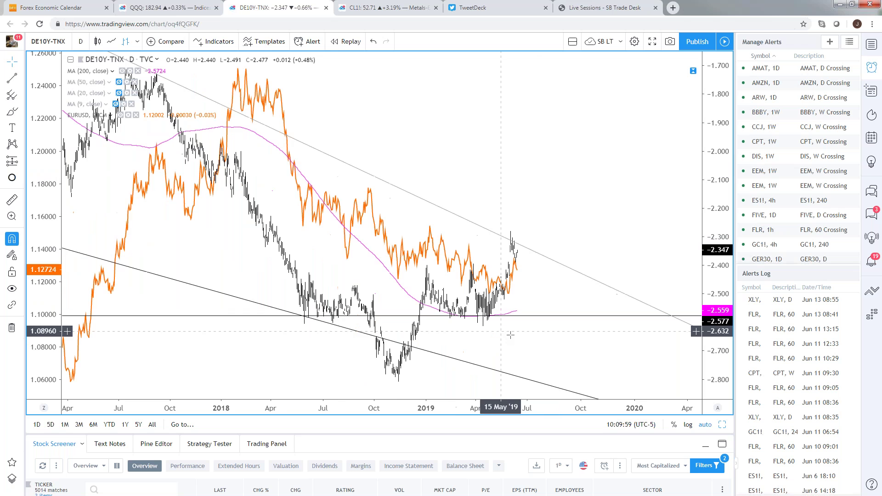
pyautogui.scroll(-1, 422, 258)
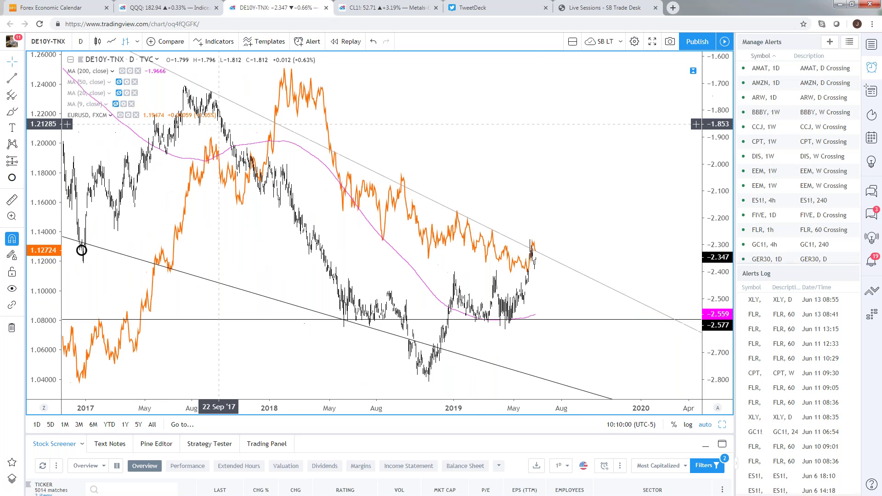
# - Hide the orange EURUSD comparison overlay on the yield chart
pyautogui.click(120, 115)
pyautogui.scroll(-2, 197, 276)
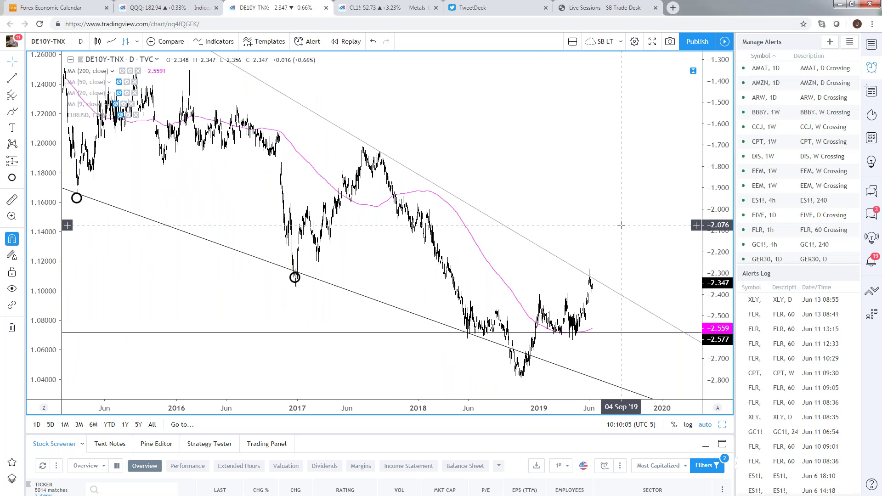
pyautogui.scroll(-2, 621, 225)
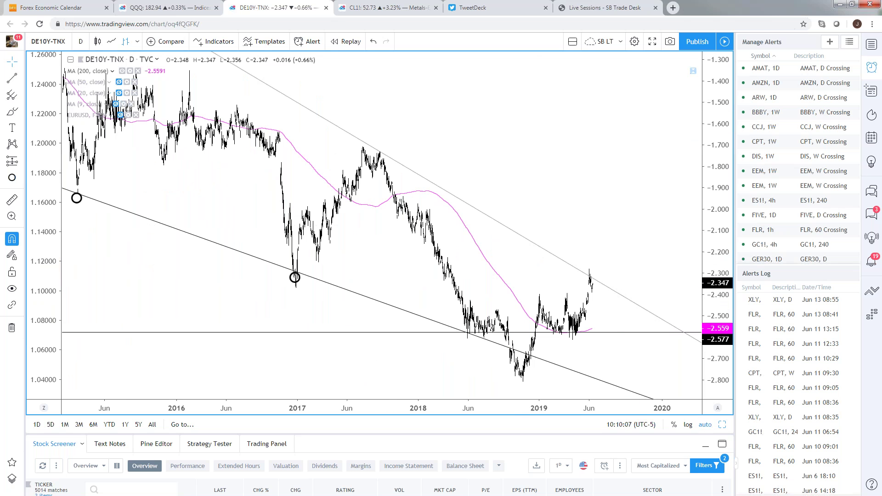
pyautogui.scroll(-1, 464, 175)
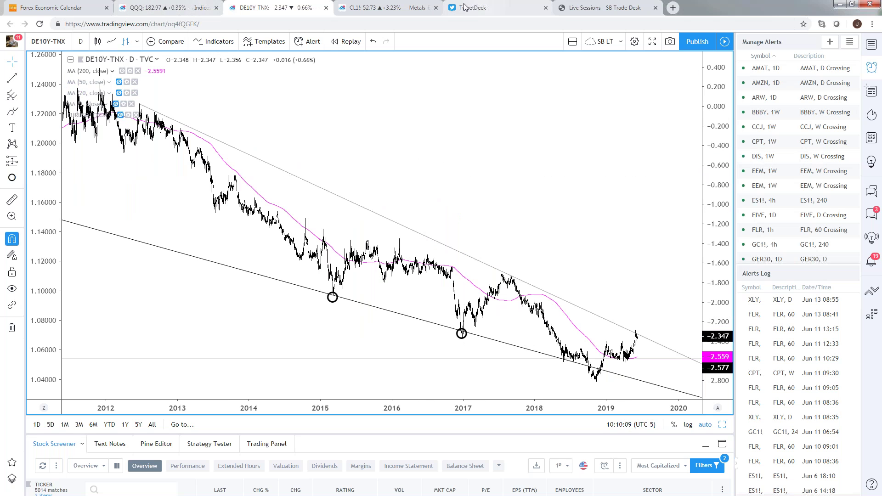
# - Load DXY onto the chart, cancelling a stray interval change to keep daily bars
pyautogui.write('DXY')
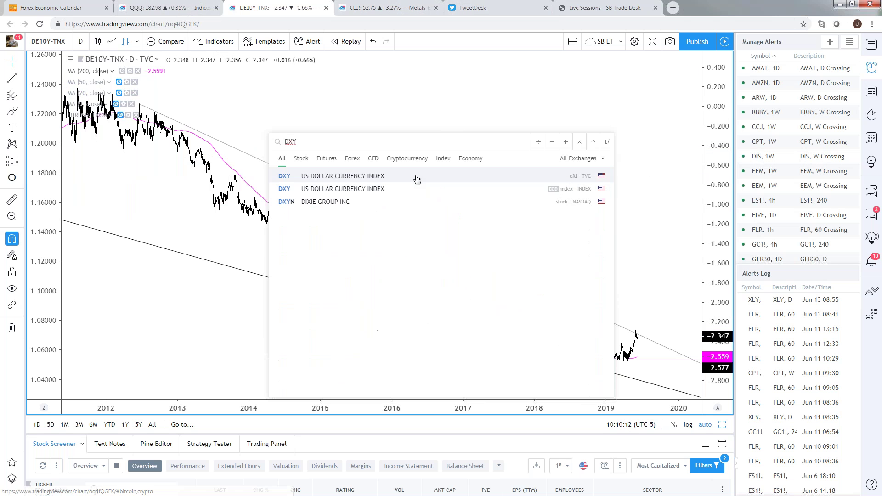
pyautogui.press('Return')
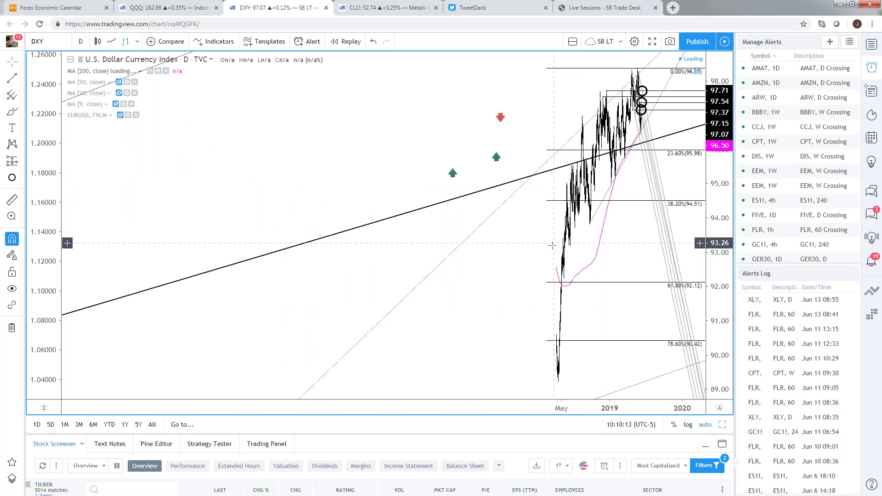
pyautogui.press('1')
pyautogui.press('Escape')
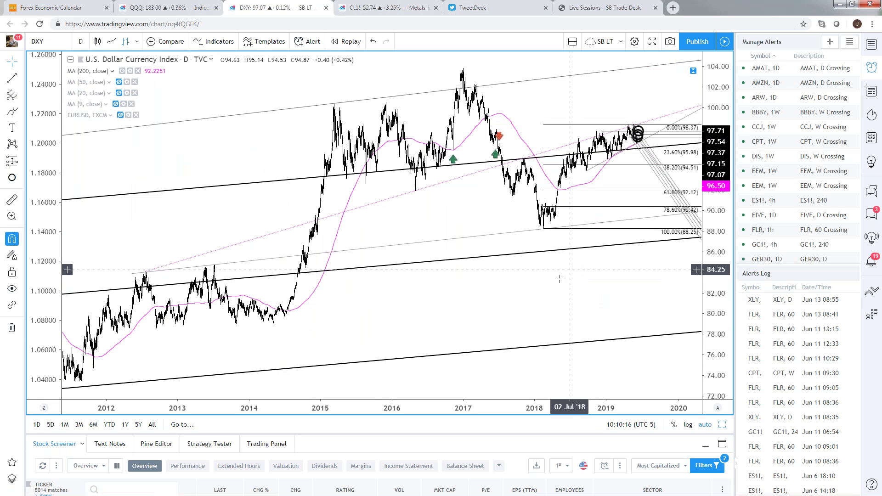
pyautogui.scroll(2, 549, 324)
pyautogui.scroll(3, 550, 324)
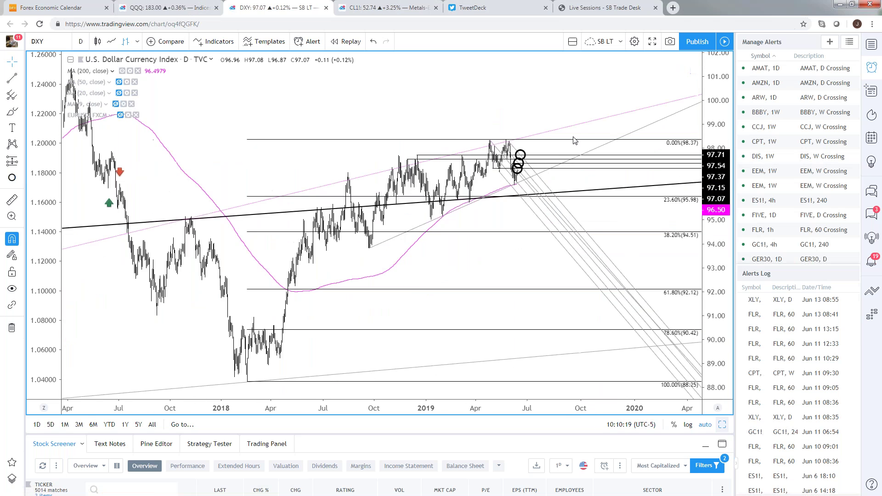
# - Toggle the stacked layout on and off, zoom into Aug 2018–2019, and bring TradeStation into view
pyautogui.hotkey('alt', 'Return')
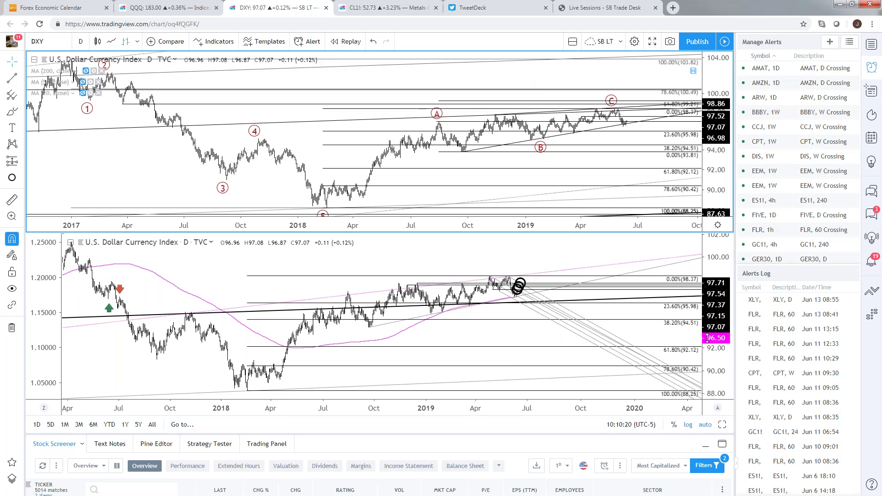
pyautogui.hotkey('alt', 'Return')
pyautogui.scroll(2, 673, 396)
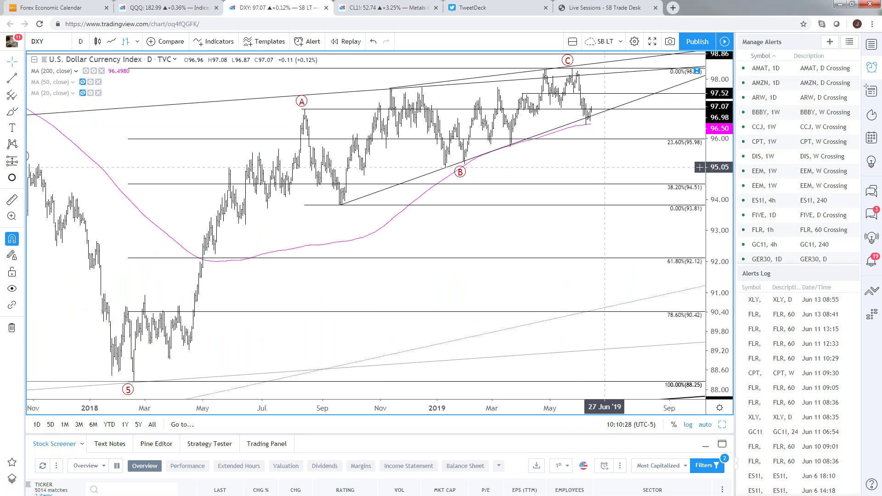
pyautogui.scroll(2, 563, 181)
pyautogui.scroll(3, 560, 184)
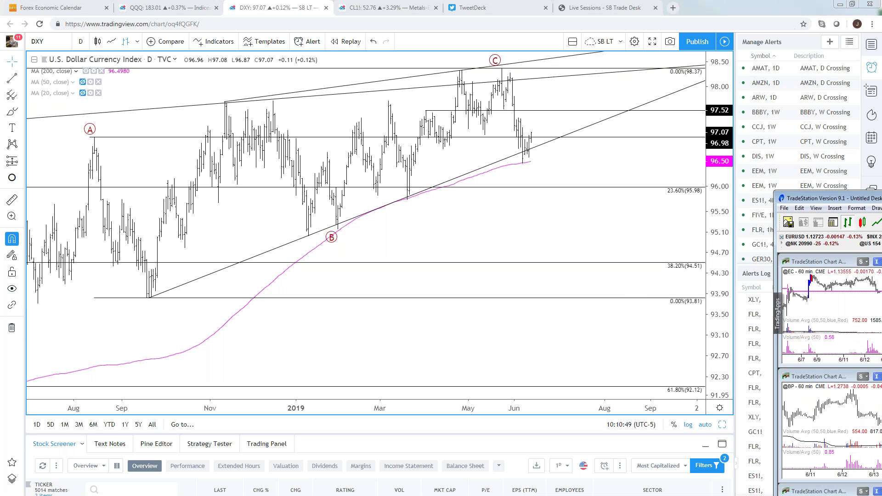
pyautogui.moveTo(881, 199); pyautogui.dragTo(467, 226)
# - Maximize TradeStation, open the BIG workspace, and enlarge its EURUSD 240-minute chart
pyautogui.doubleClick(468, 226)
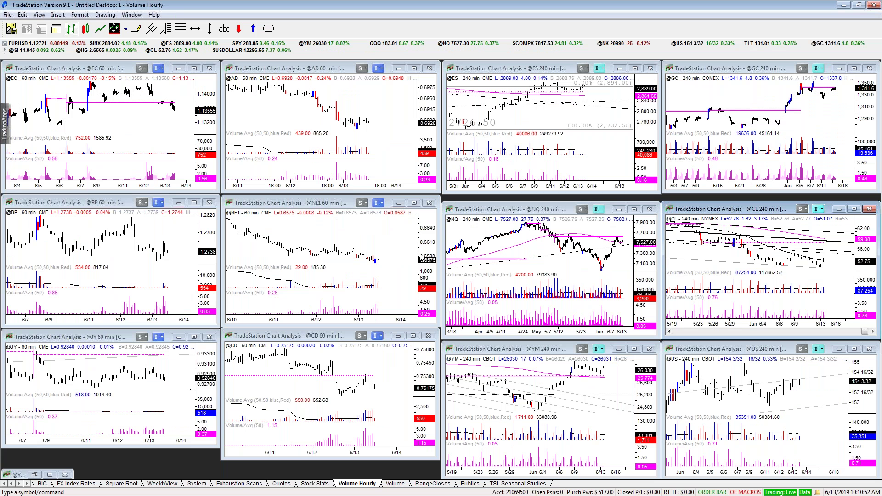
pyautogui.click(42, 484)
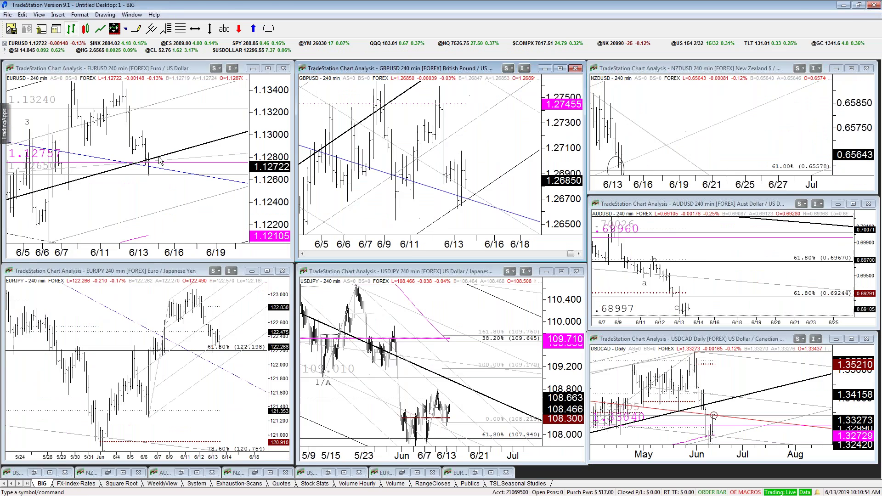
pyautogui.click(268, 68)
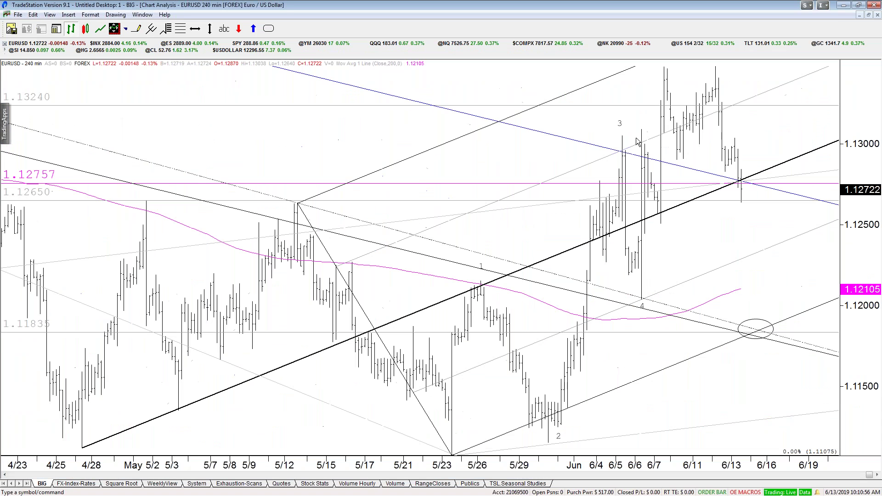
pyautogui.scroll(-5, 638, 141)
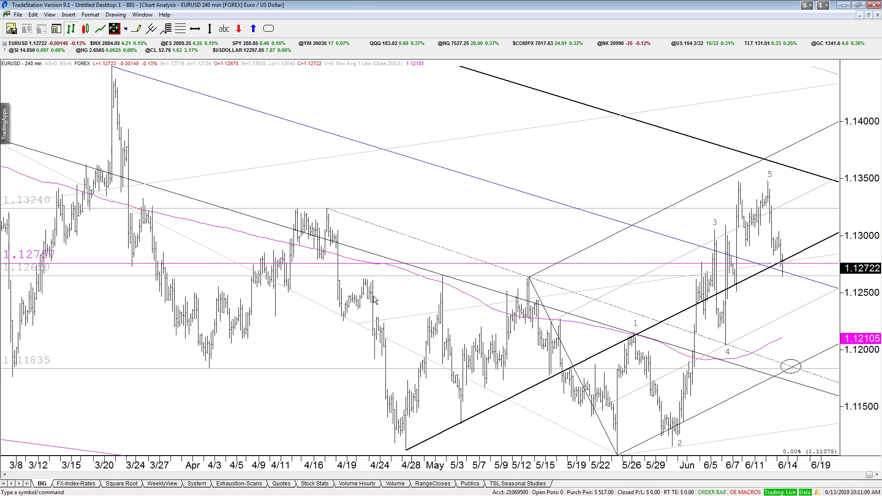
pyautogui.scroll(3, 373, 299)
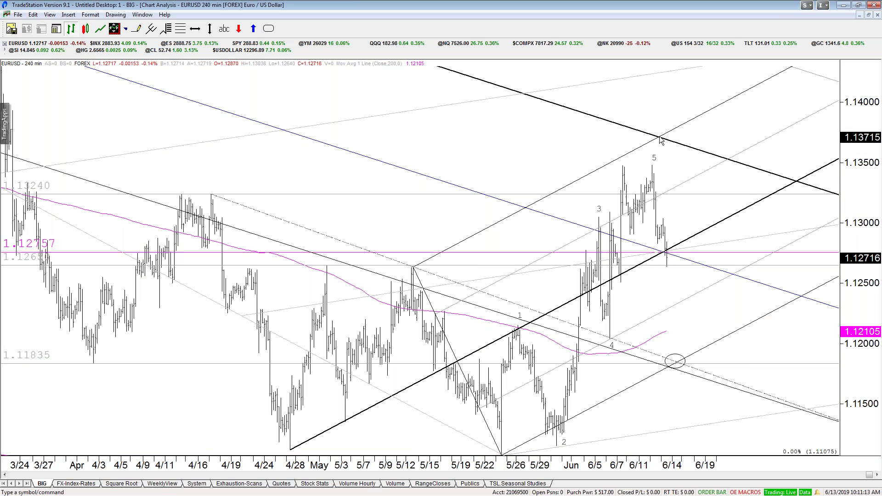
pyautogui.scroll(-3, 625, 157)
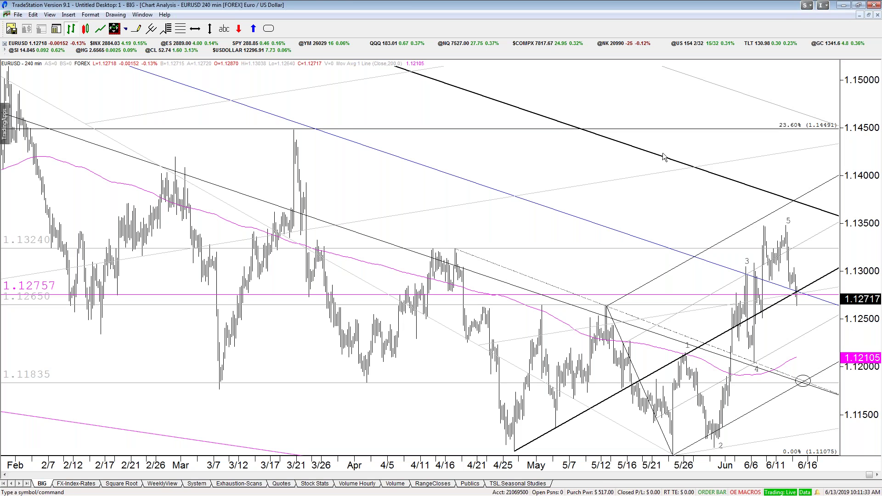
pyautogui.scroll(5, 493, 348)
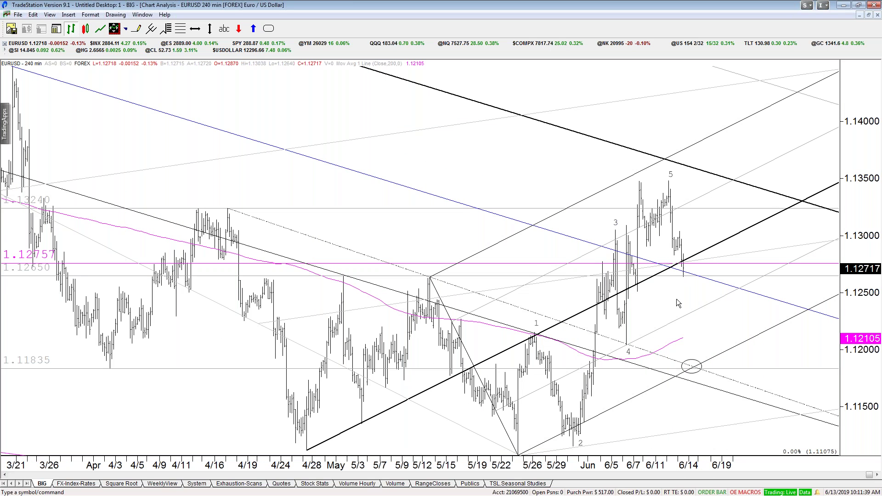
# - Read EURUSD price levels around 1.125 below the latest bars and inspect early-April bars
pyautogui.click(684, 301)
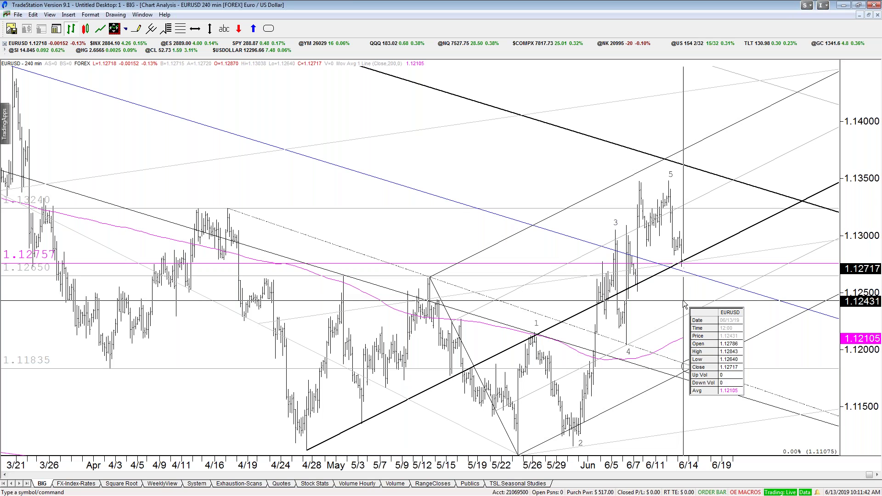
pyautogui.click(684, 208)
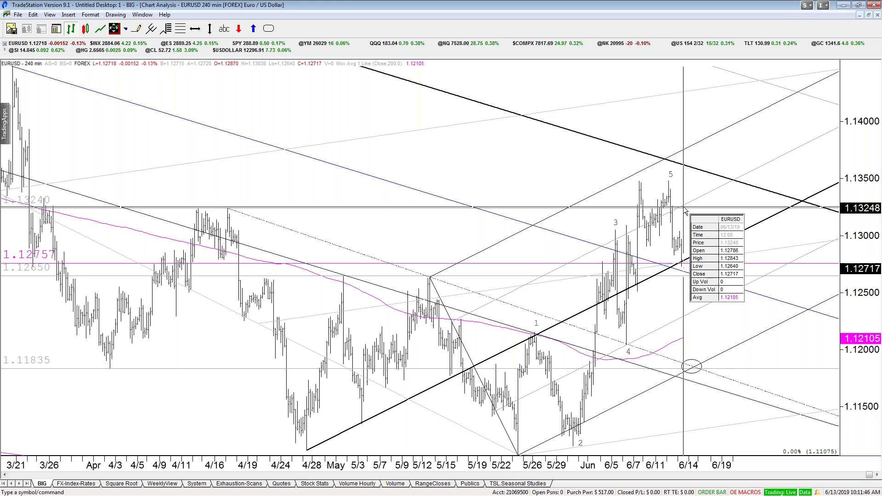
pyautogui.click(686, 290)
pyautogui.moveTo(686, 300); pyautogui.dragTo(628, 346)
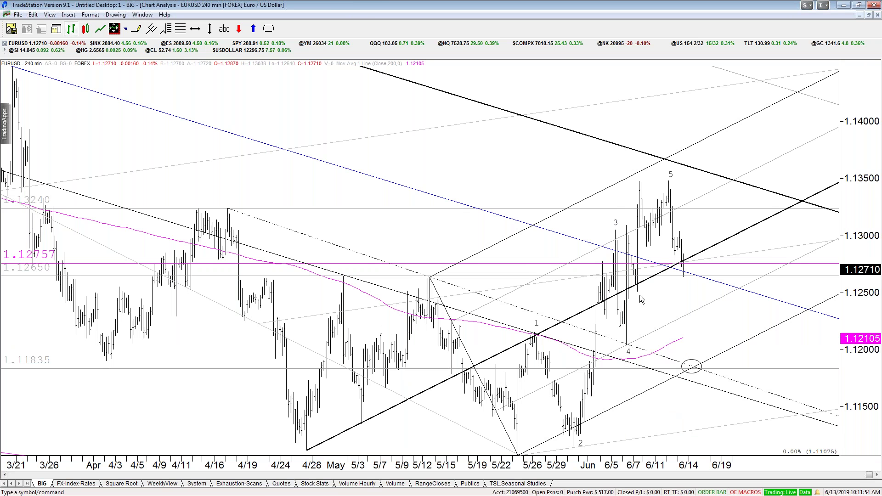
pyautogui.moveTo(688, 291); pyautogui.dragTo(695, 370)
pyautogui.scroll(3, 814, 325)
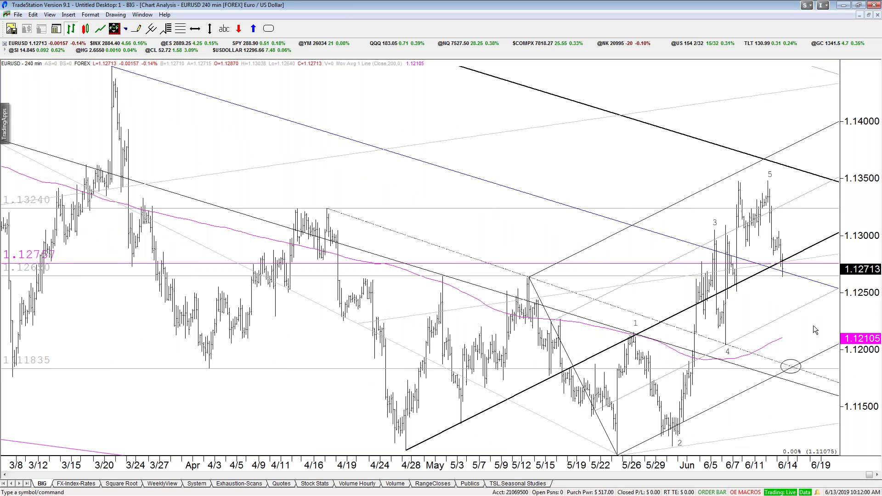
pyautogui.scroll(-2, 814, 326)
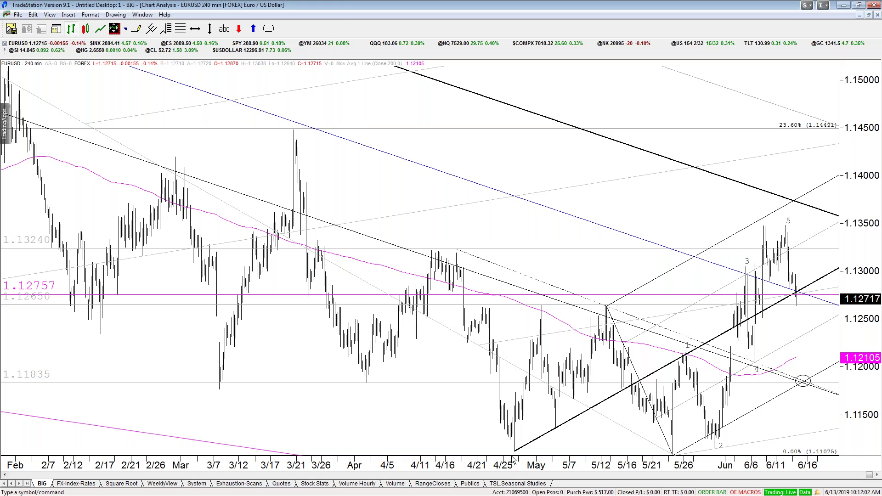
pyautogui.moveTo(367, 402); pyautogui.dragTo(219, 402)
# - Open and dismiss the EURUSD chart's options menu without choosing anything
pyautogui.rightClick(220, 403)
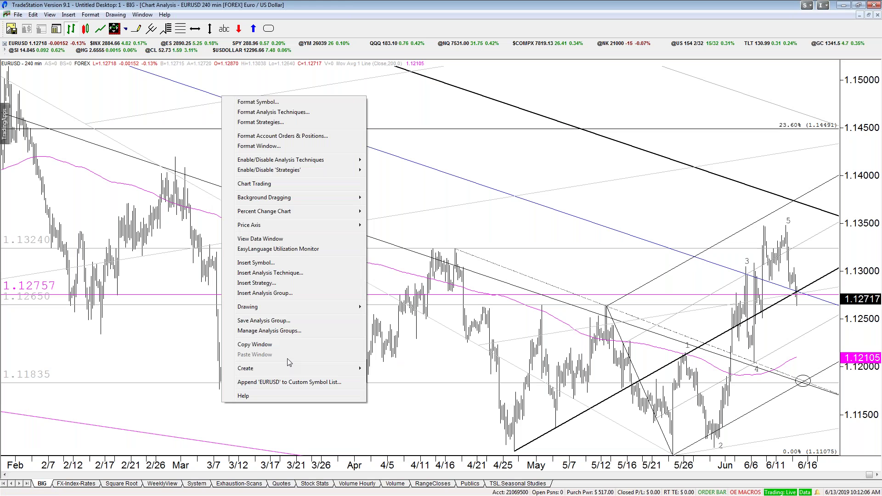
pyautogui.click(155, 361)
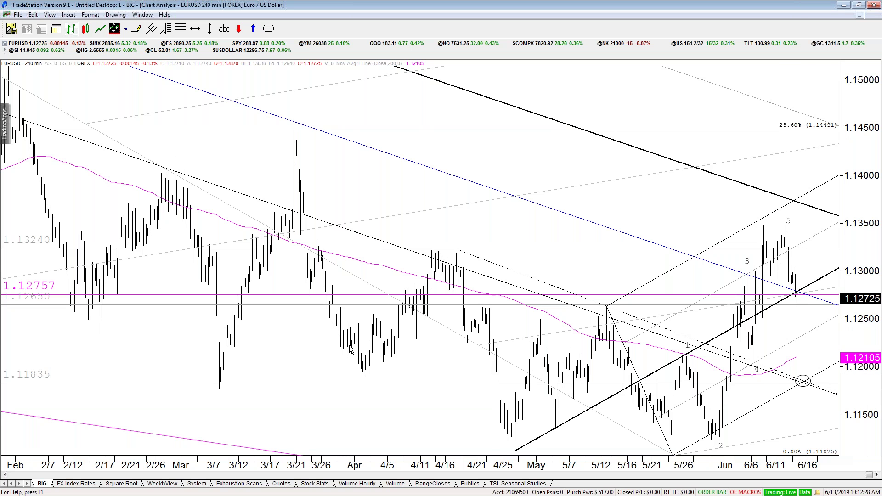
pyautogui.scroll(-3, 361, 361)
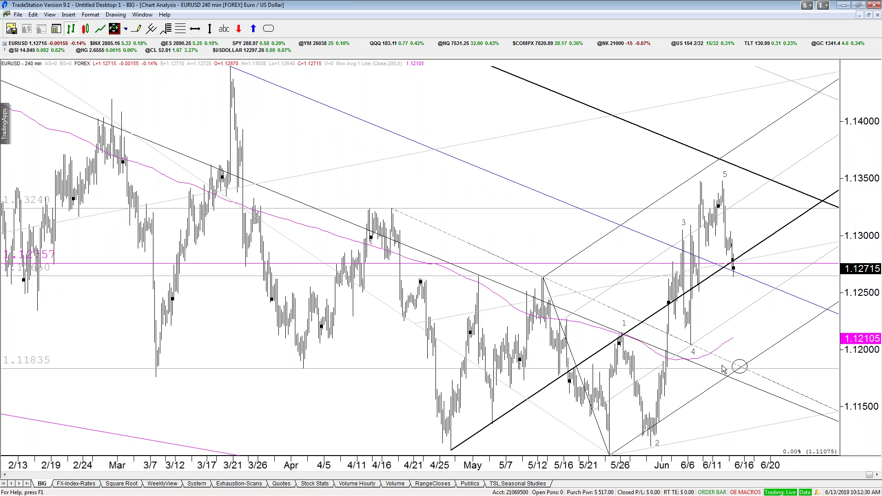
pyautogui.scroll(3, 787, 373)
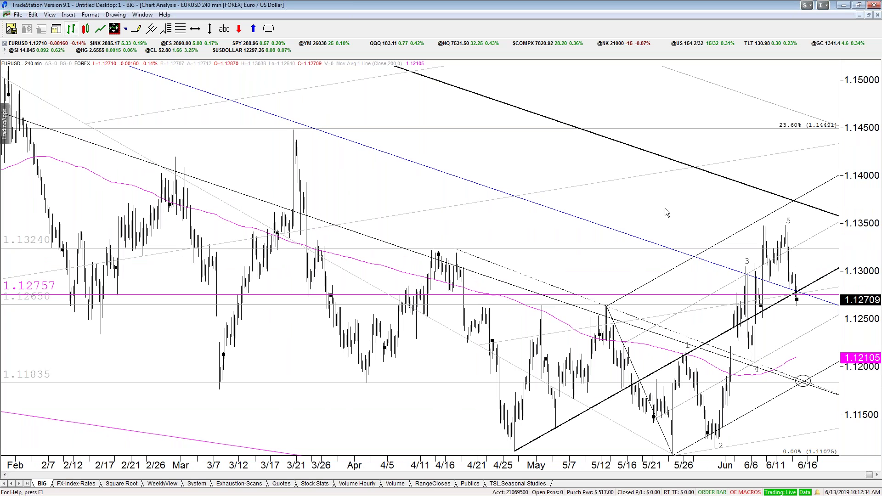
# - Return to the tiled charts and maximize the GBPUSD 240-minute chart
pyautogui.hotkey('ctrl', 'F5')
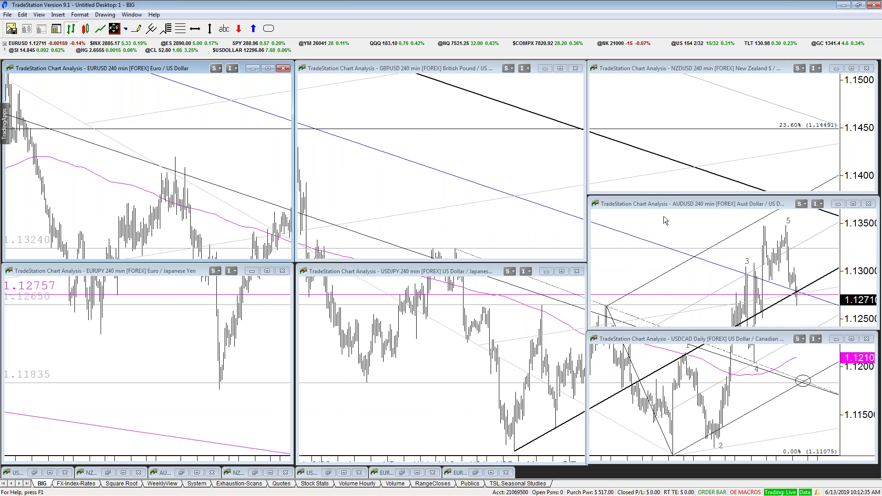
pyautogui.click(488, 147)
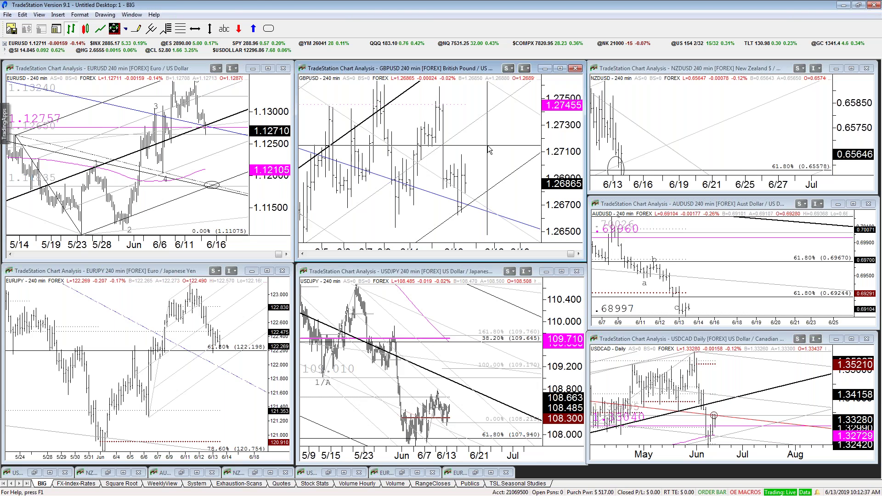
pyautogui.hotkey('ctrl', 'F10')
pyautogui.scroll(-3, 704, 175)
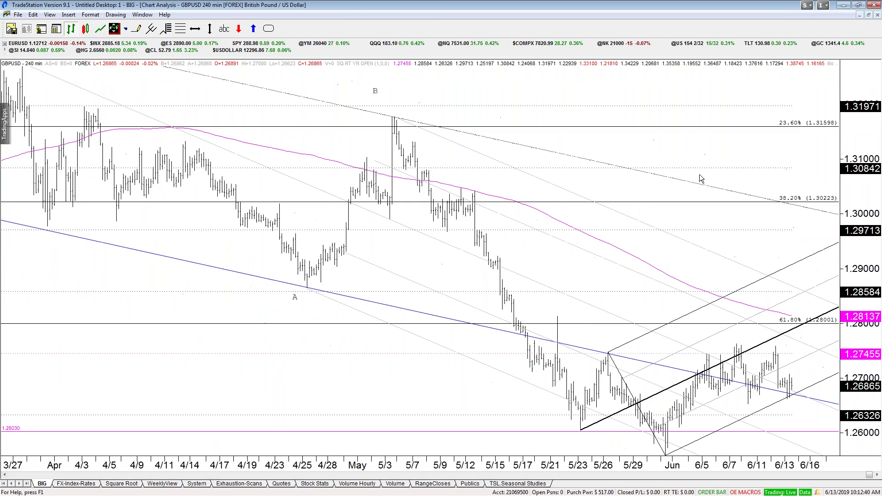
# - Rescale the GBPUSD chart to its full price range, shift back in history, then retile it
pyautogui.scroll(-3, 700, 176)
pyautogui.scroll(3, 700, 179)
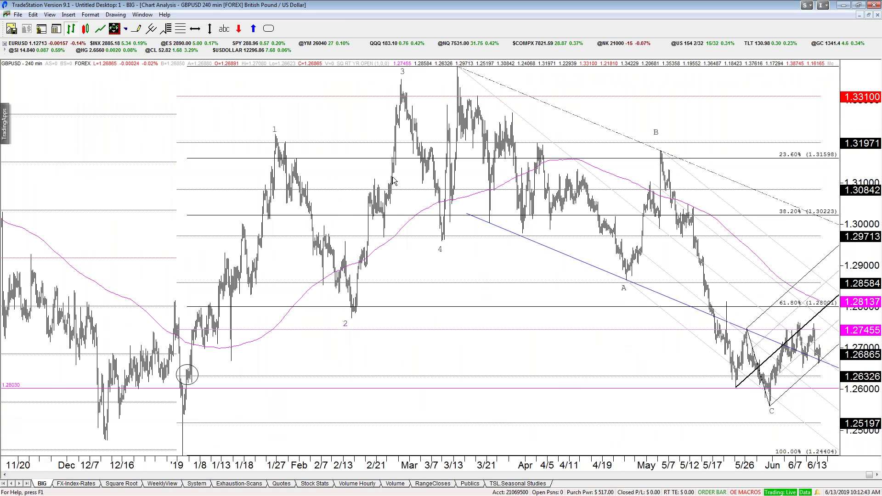
pyautogui.scroll(-3, 321, 257)
pyautogui.click(188, 406)
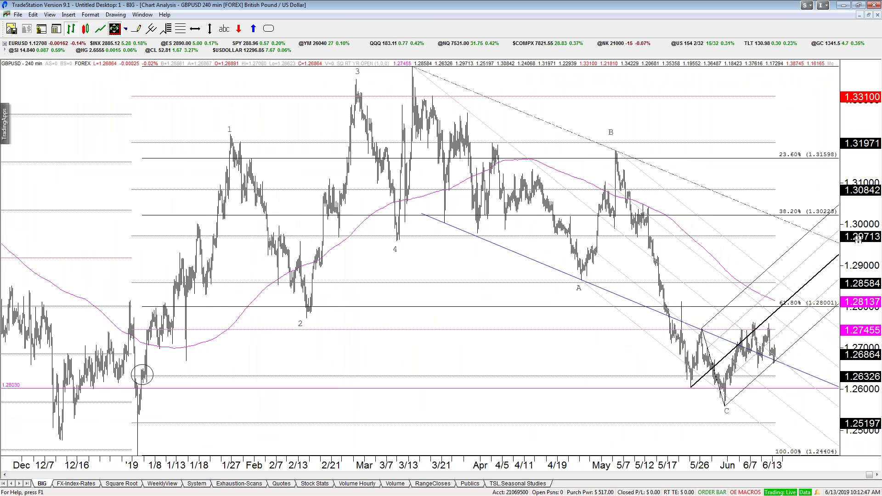
pyautogui.moveTo(876, 265); pyautogui.dragTo(111, 430)
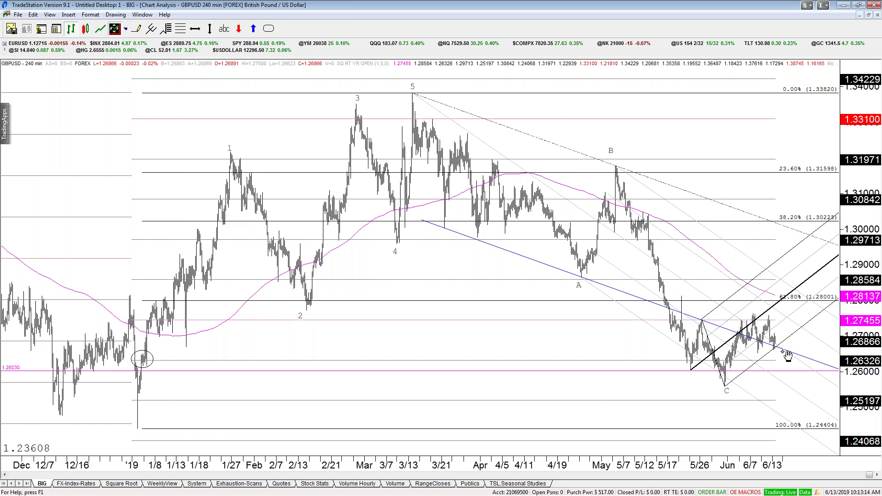
pyautogui.moveTo(401, 355); pyautogui.dragTo(447, 354)
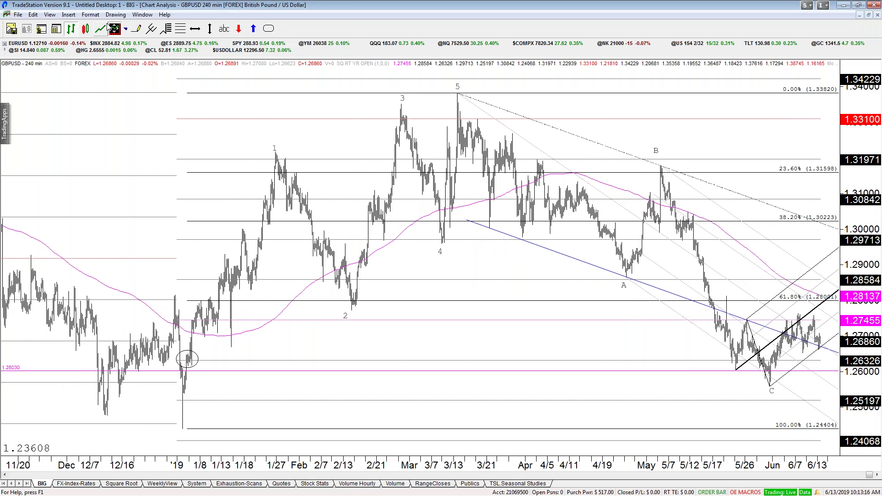
pyautogui.scroll(1, 428, 264)
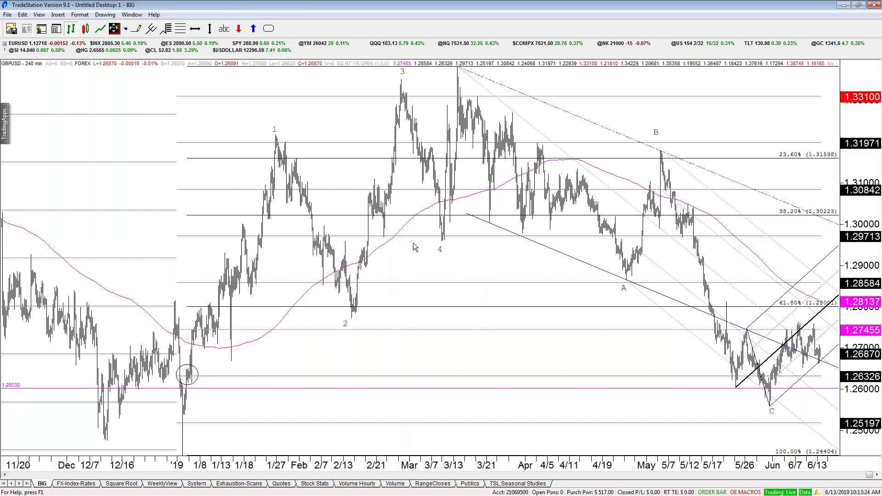
pyautogui.hotkey('ctrl', 'F5')
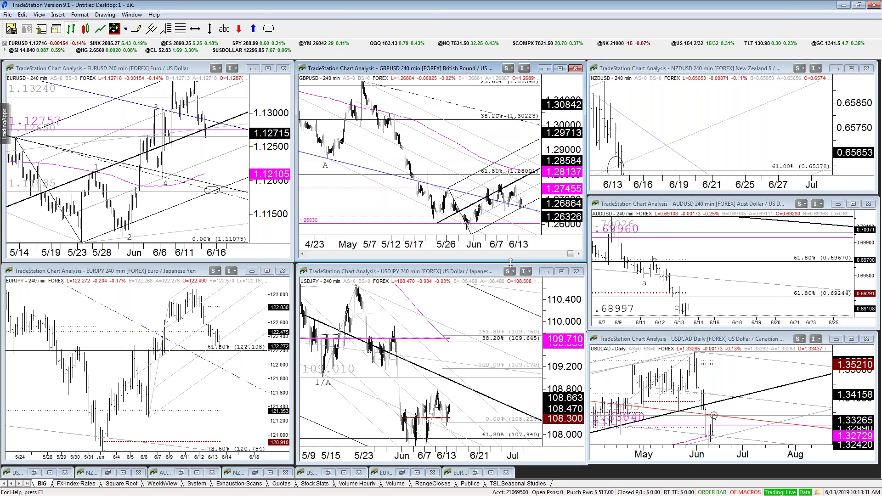
# - Briefly enlarge the GBPUSD chart and return it to the tiled layout
pyautogui.doubleClick(458, 80)
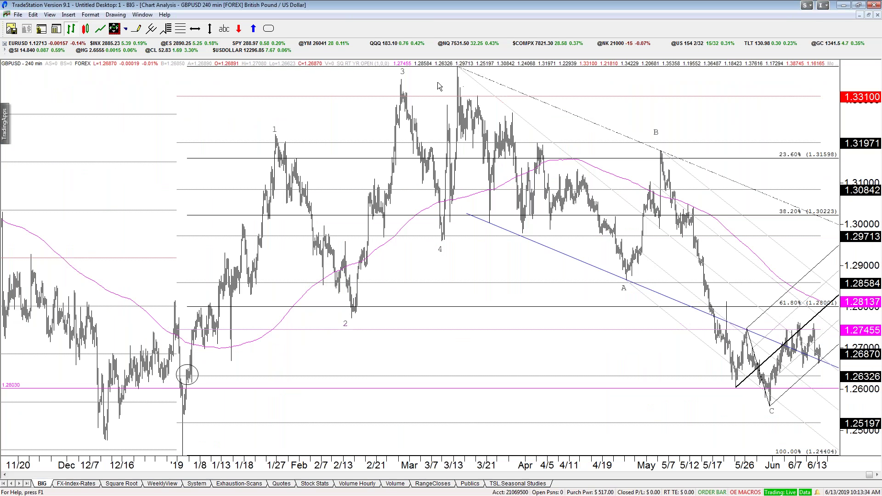
pyautogui.doubleClick(437, 81)
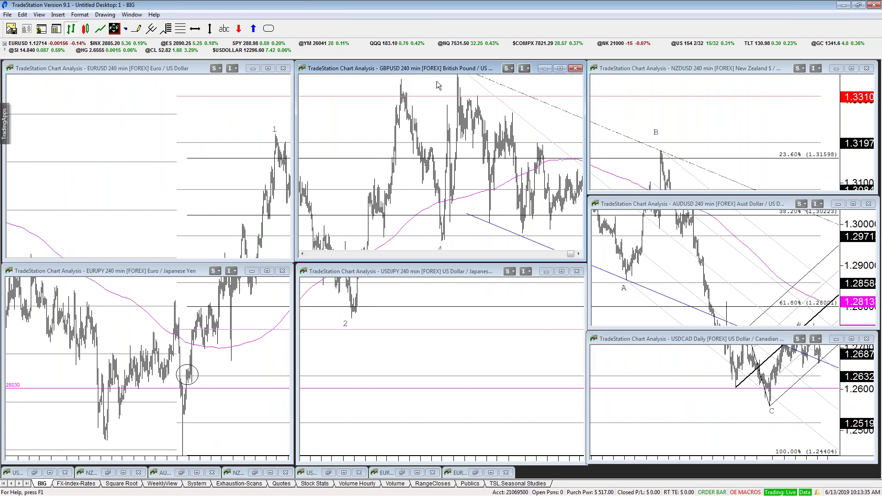
pyautogui.moveTo(475, 82)
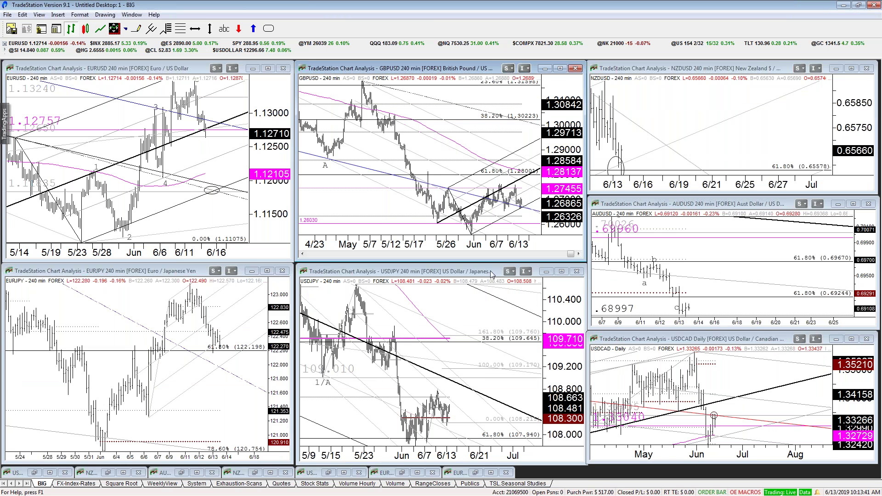
# - Maximize the NZDUSD 240-minute chart and delete the small ellipse near its last bar
pyautogui.click(662, 118)
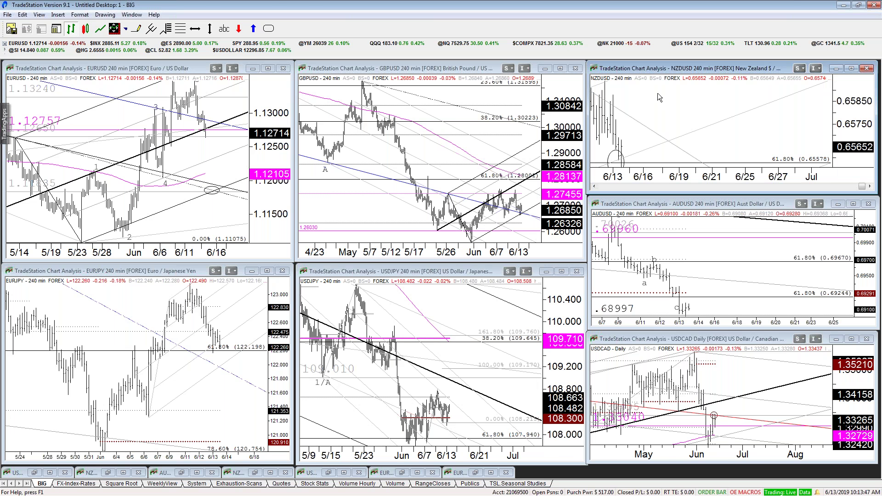
pyautogui.hotkey('ctrl', 'F10')
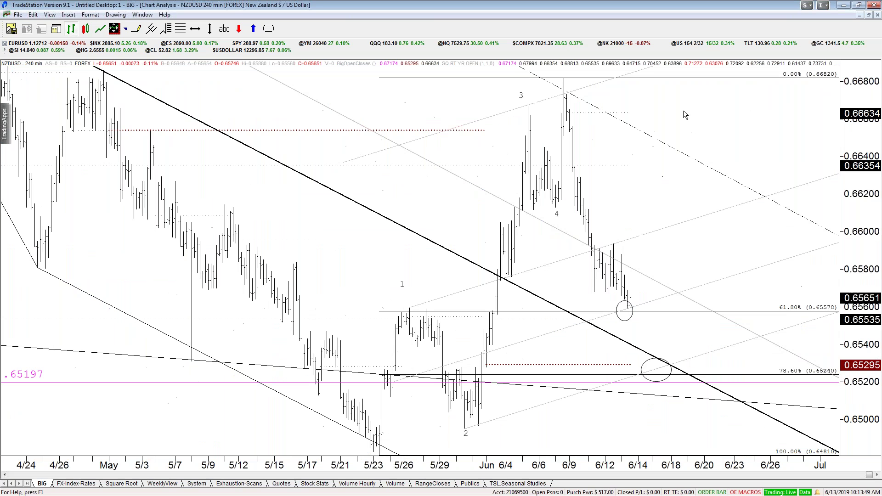
pyautogui.click(626, 305)
pyautogui.press('Delete')
# - Retile the charts and briefly view the NZDJPY weekly chart full size
pyautogui.hotkey('ctrl', 'F5')
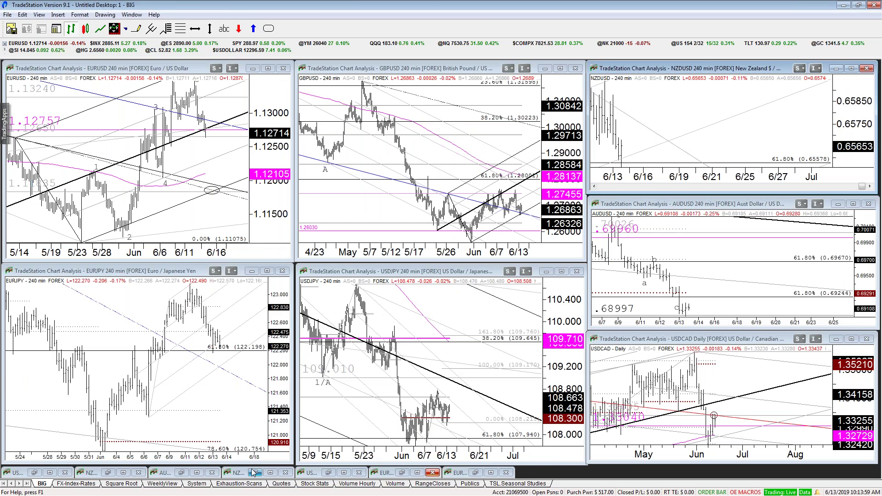
pyautogui.click(271, 473)
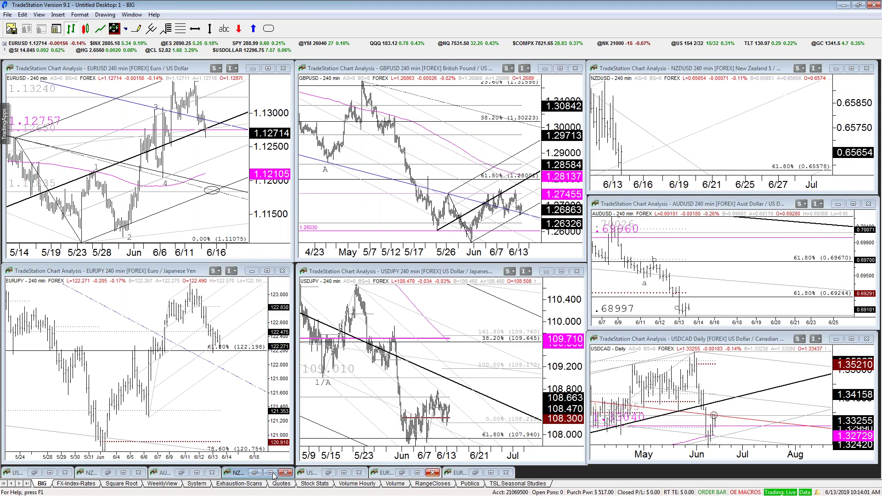
pyautogui.click(859, 16)
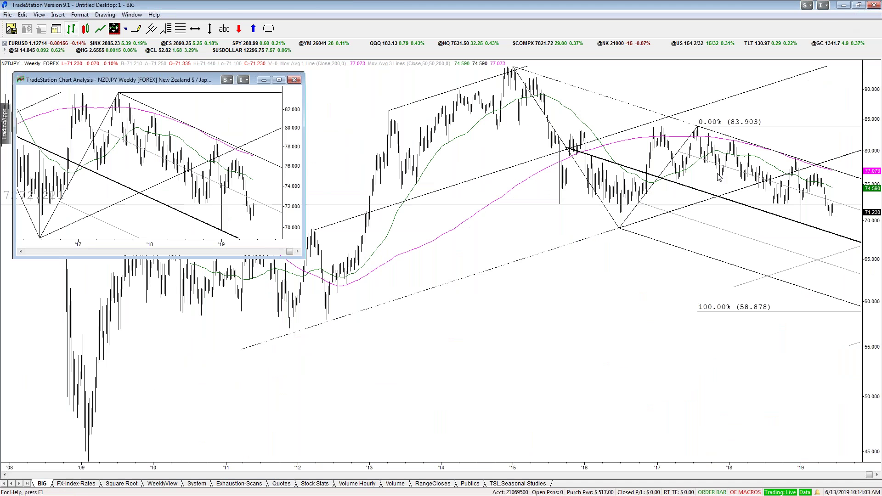
# - Open the NZDUSD weekly chart full size and read prices at its 2018 bars
pyautogui.click(121, 473)
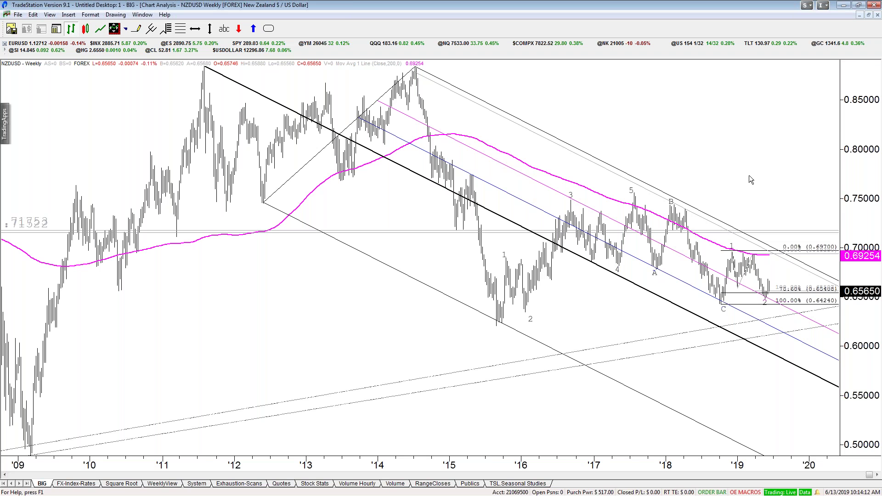
pyautogui.scroll(1, 749, 176)
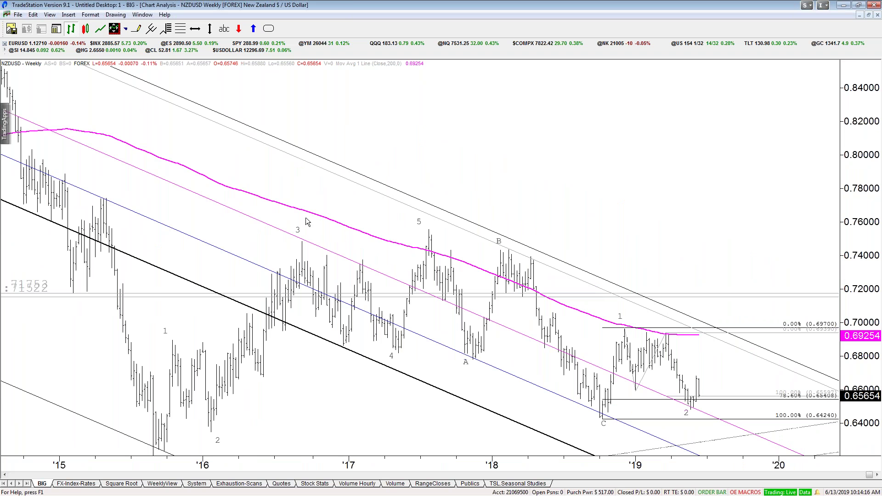
pyautogui.click(546, 359)
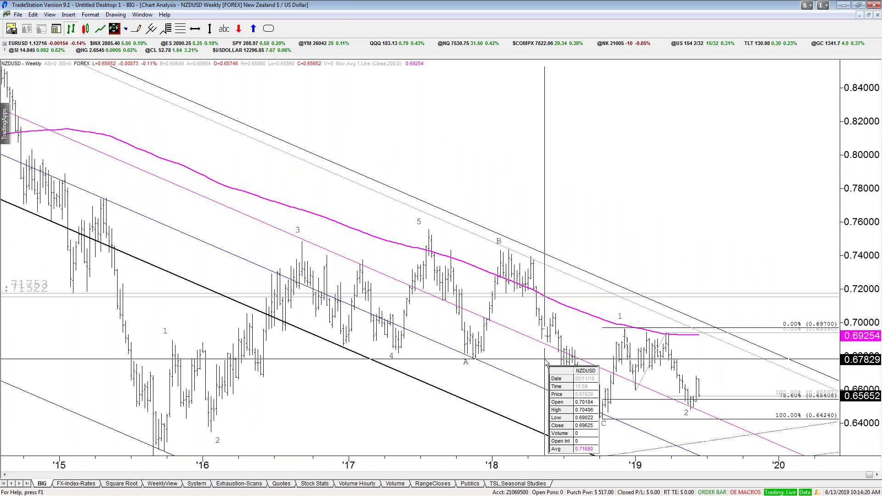
pyautogui.moveTo(546, 363); pyautogui.dragTo(548, 362)
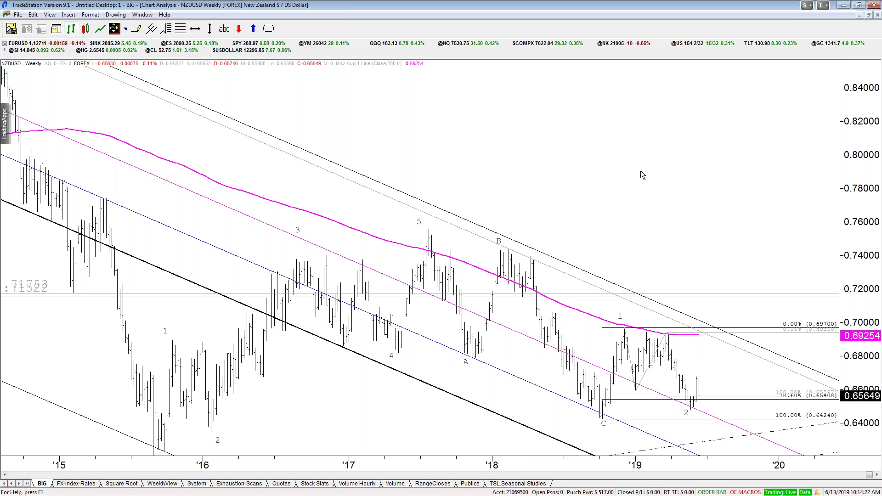
pyautogui.moveTo(638, 410); pyautogui.dragTo(638, 411)
pyautogui.moveTo(688, 441); pyautogui.dragTo(693, 438)
# - Read NZDUSD weekly prices near the lower channel lines around 0.61–0.62, then shrink the chart to a small window
pyautogui.scroll(3, 706, 266)
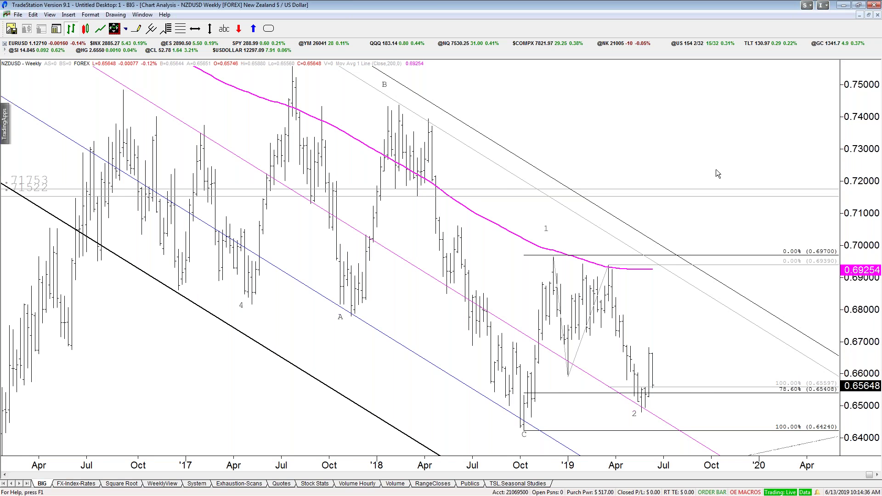
pyautogui.scroll(-4, 717, 171)
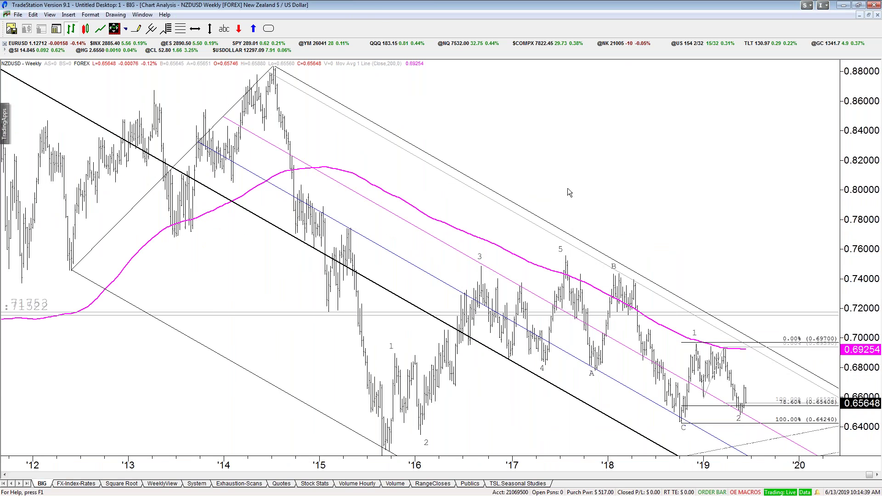
pyautogui.scroll(-2, 568, 191)
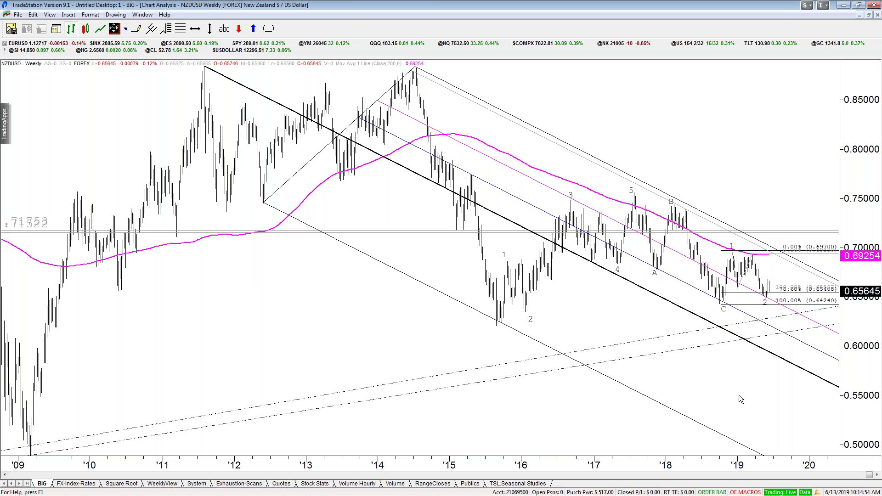
pyautogui.moveTo(715, 387); pyautogui.dragTo(723, 386)
pyautogui.moveTo(776, 381); pyautogui.dragTo(784, 330)
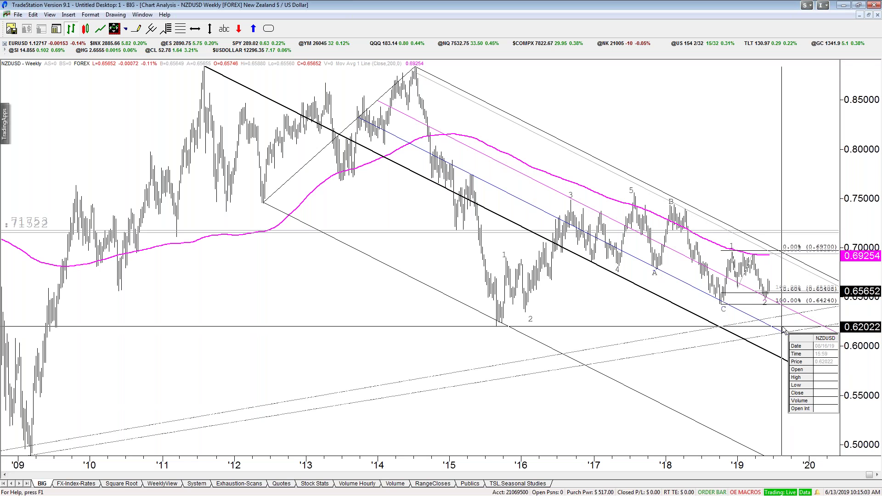
pyautogui.moveTo(784, 331); pyautogui.dragTo(784, 331)
pyautogui.hotkey('ctrl', 'F5')
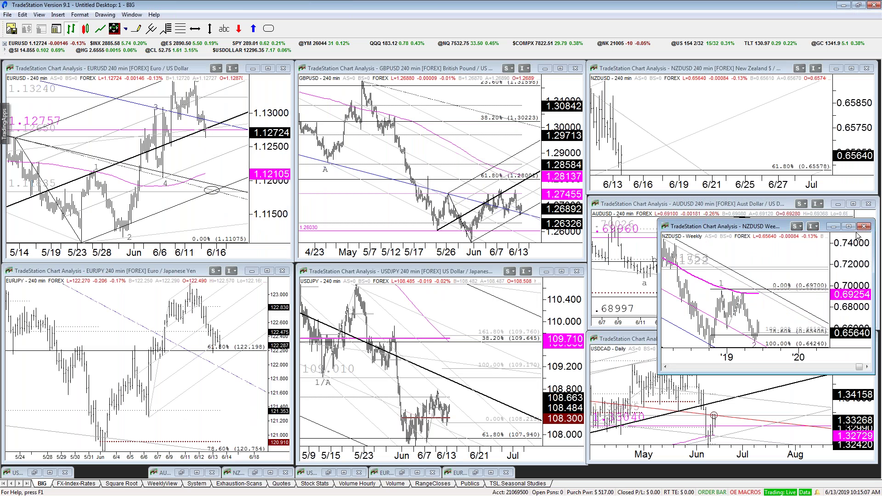
# - Label wave 'c' below the latest AUDUSD 240-min bars, then switch to the WeeklyView workspace
pyautogui.click(833, 226)
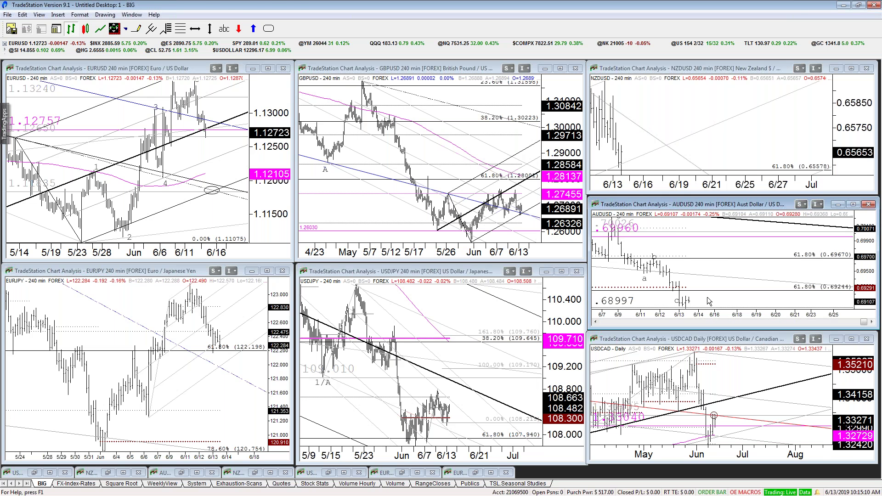
pyautogui.hotkey('ctrl', 'F10')
pyautogui.scroll(-1, 752, 396)
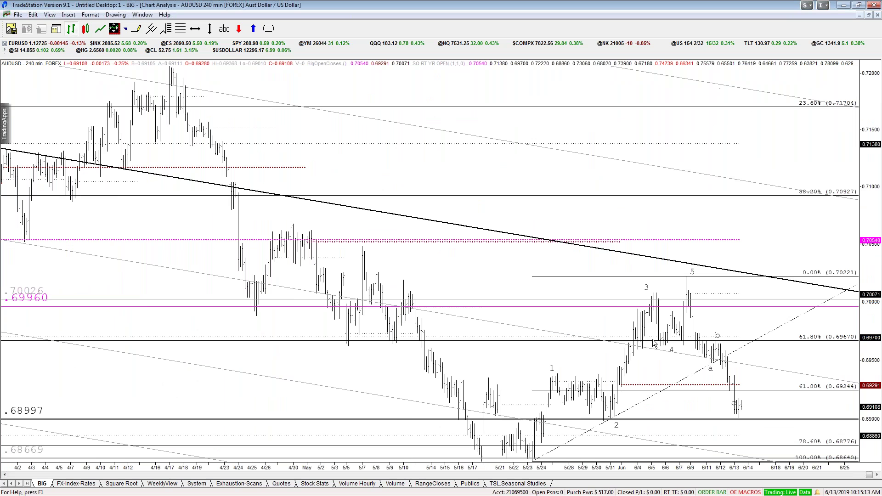
pyautogui.click(116, 15)
pyautogui.click(156, 258)
pyautogui.click(739, 425)
pyautogui.click(163, 483)
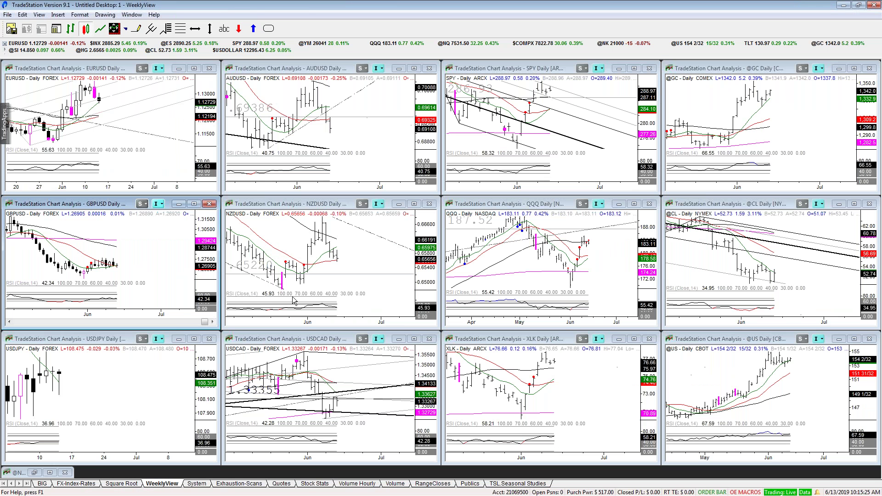
# - Maximize the AUDUSD daily chart and display it as candlesticks
pyautogui.click(308, 70)
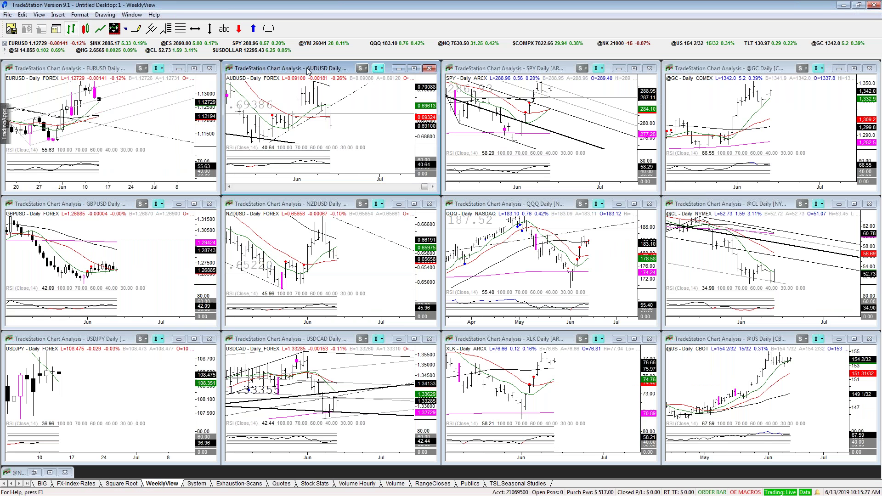
pyautogui.doubleClick(308, 70)
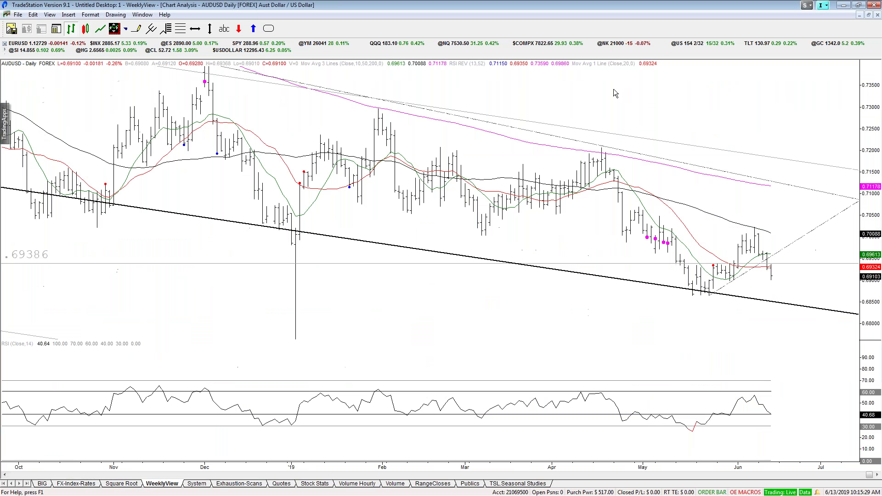
pyautogui.click(86, 28)
pyautogui.scroll(3, 538, 301)
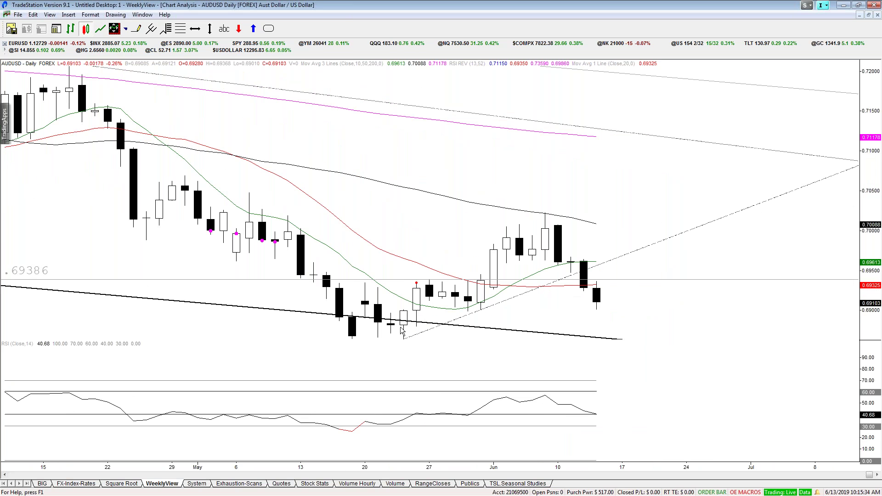
# - Draw a horizontal line at .68997 on AUDUSD daily, check values, then retile the chart
pyautogui.click(195, 29)
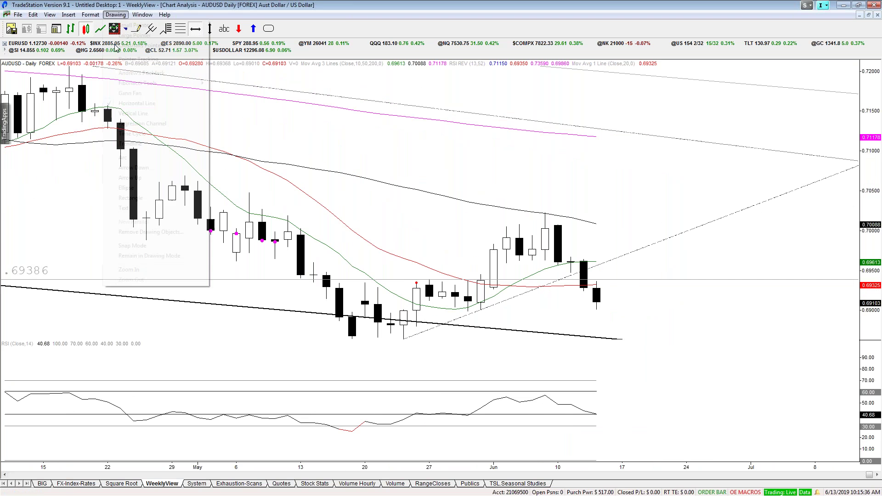
pyautogui.click(114, 15)
pyautogui.click(167, 252)
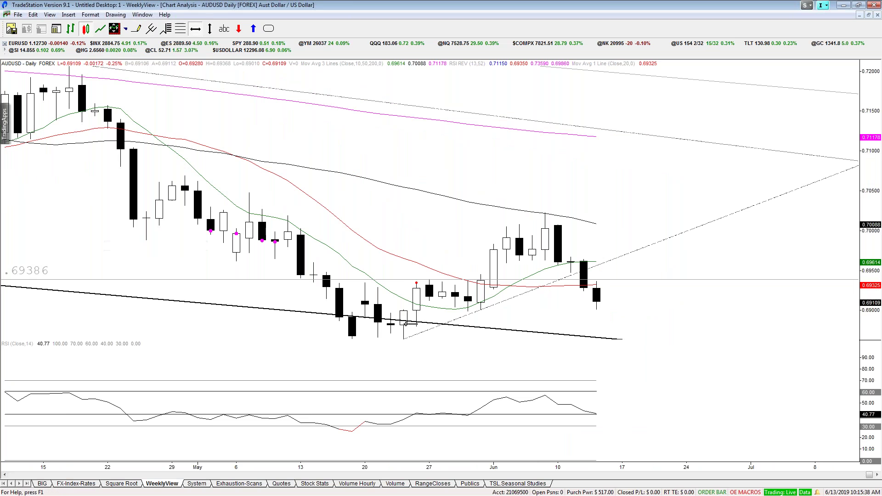
pyautogui.click(407, 312)
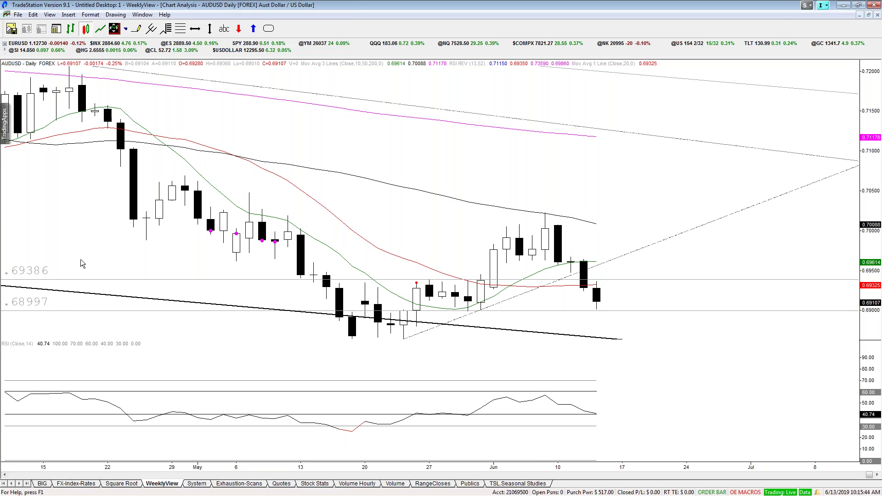
pyautogui.click(597, 322)
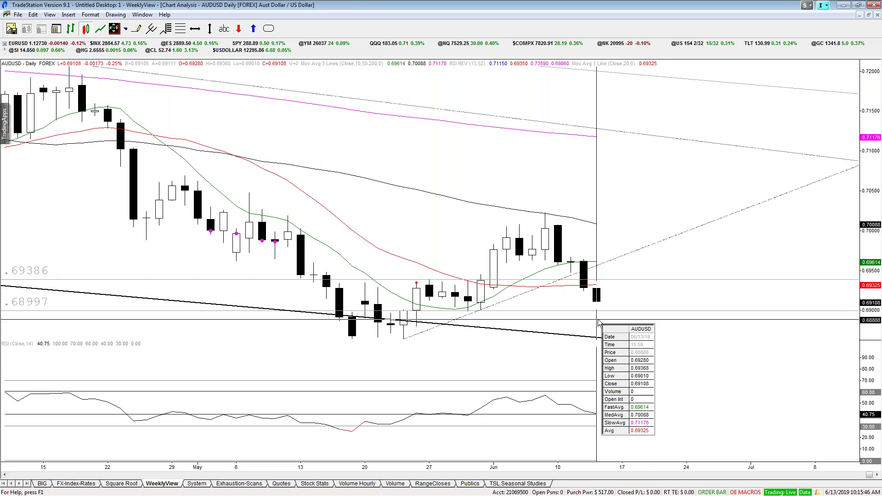
pyautogui.click(606, 178)
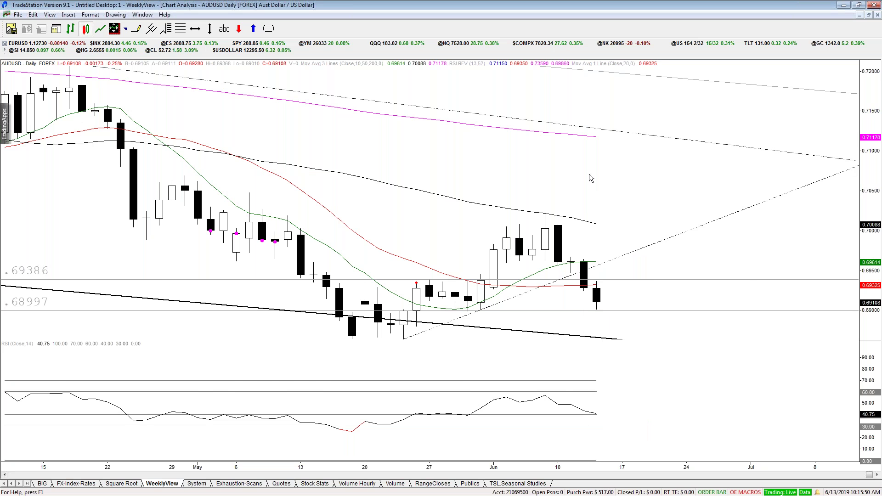
pyautogui.hotkey('ctrl', 'F5')
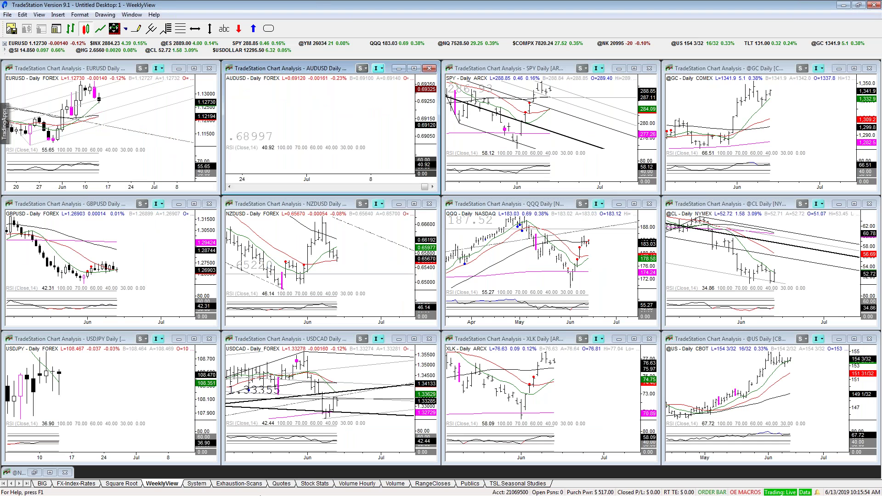
pyautogui.click(379, 484)
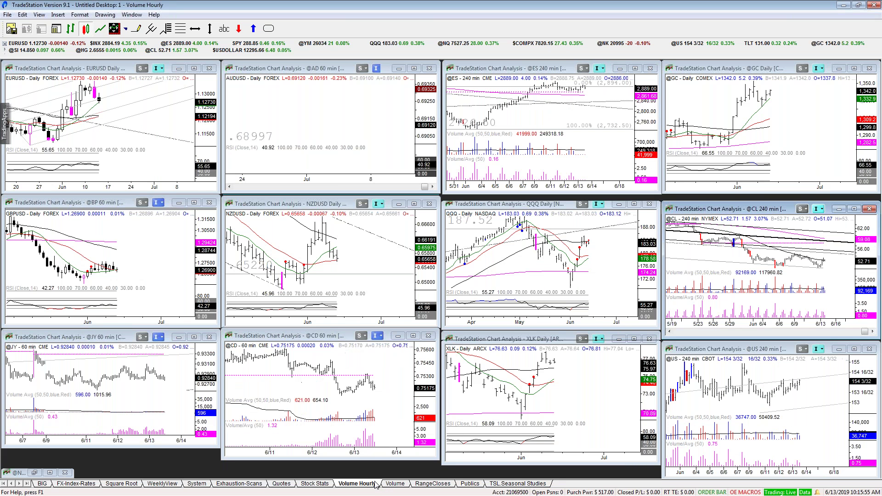
pyautogui.click(414, 203)
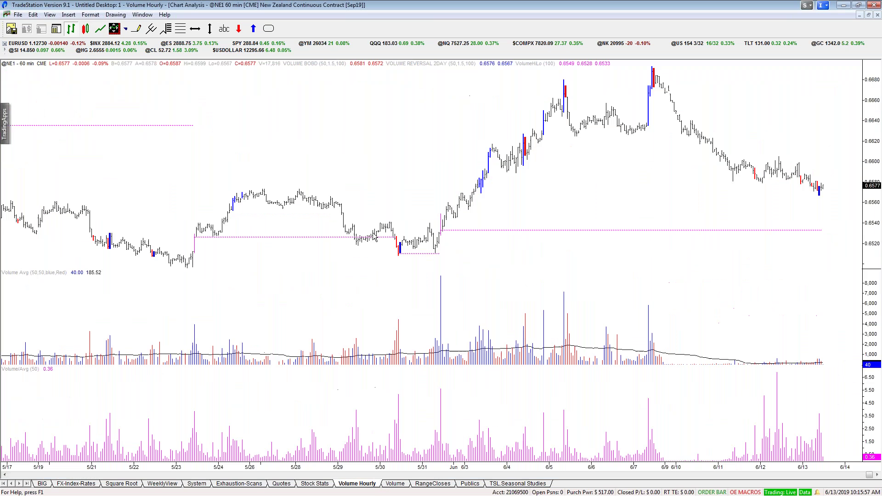
pyautogui.rightClick(490, 166)
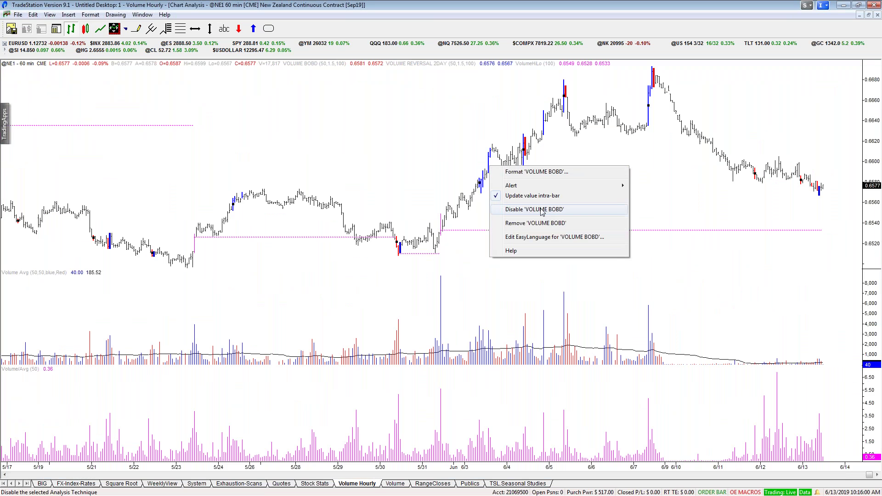
pyautogui.click(506, 211)
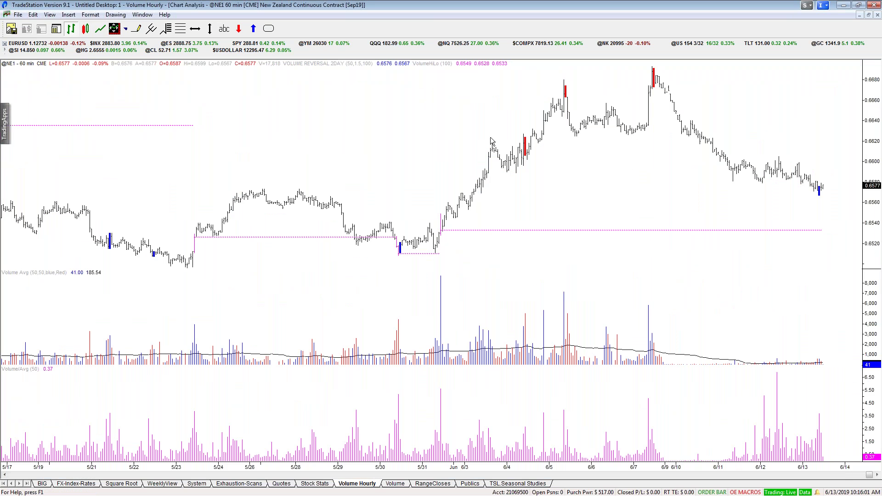
pyautogui.scroll(1, 491, 140)
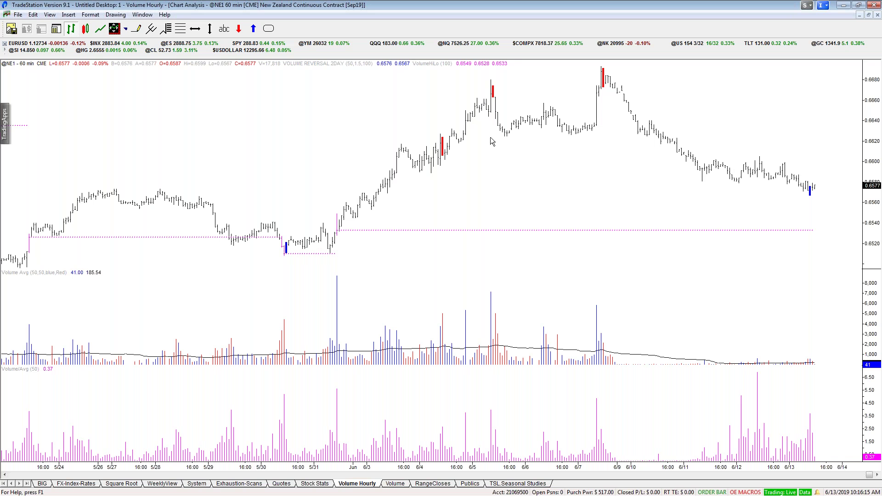
pyautogui.press('Down')
pyautogui.press('Down')
pyautogui.press('Down')
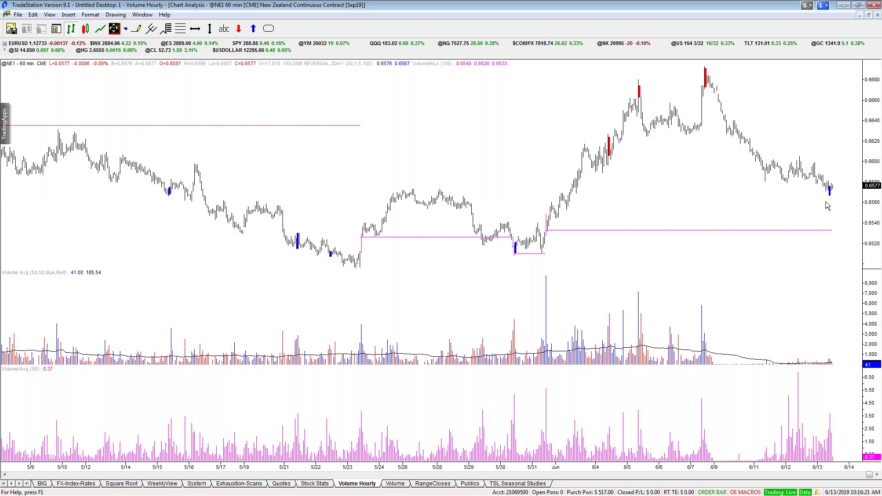
pyautogui.moveTo(830, 207)
pyautogui.click(831, 206)
pyautogui.click(830, 201)
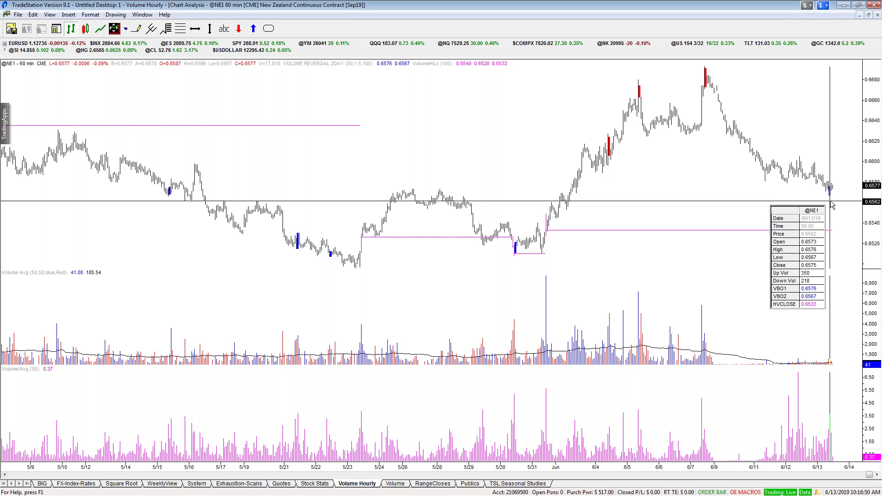
pyautogui.moveTo(832, 206); pyautogui.dragTo(831, 203)
pyautogui.click(830, 202)
pyautogui.click(691, 183)
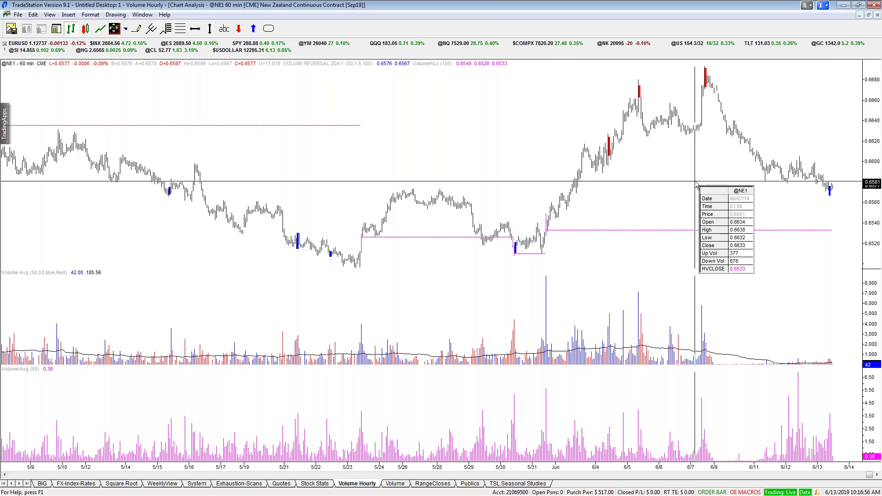
pyautogui.click(830, 202)
pyautogui.moveTo(831, 206); pyautogui.dragTo(836, 179)
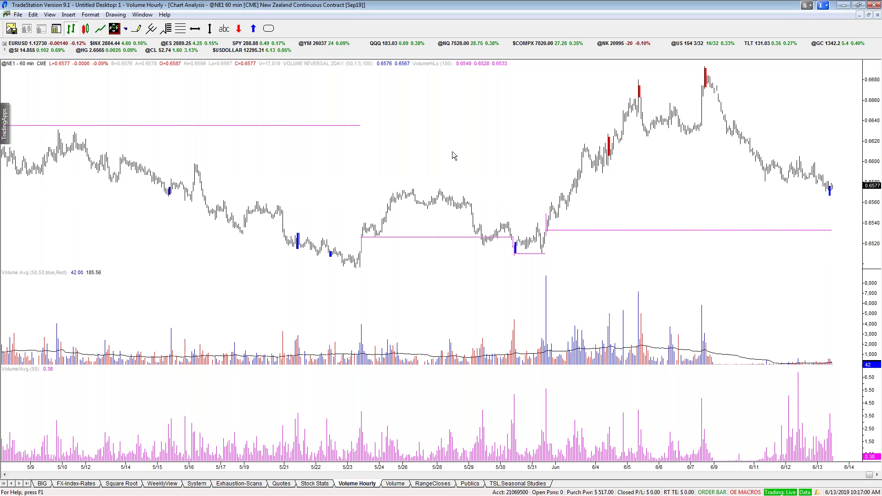
pyautogui.click(484, 185)
pyautogui.doubleClick(484, 185)
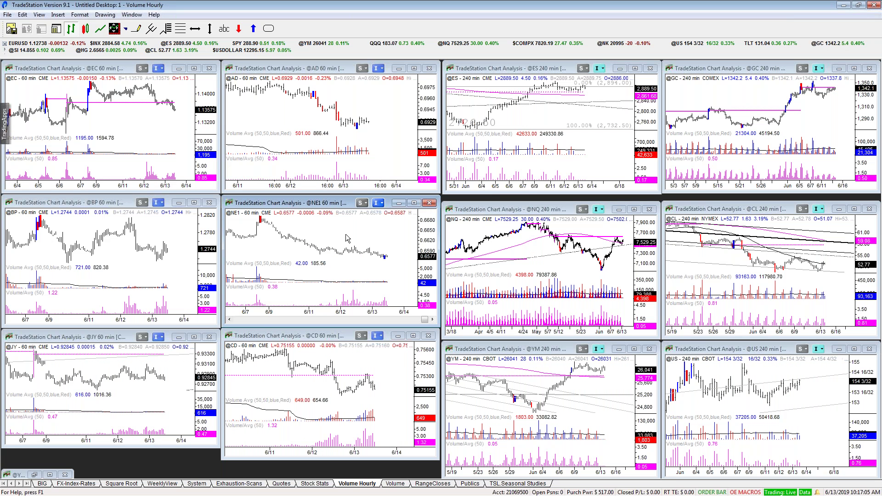
pyautogui.click(357, 105)
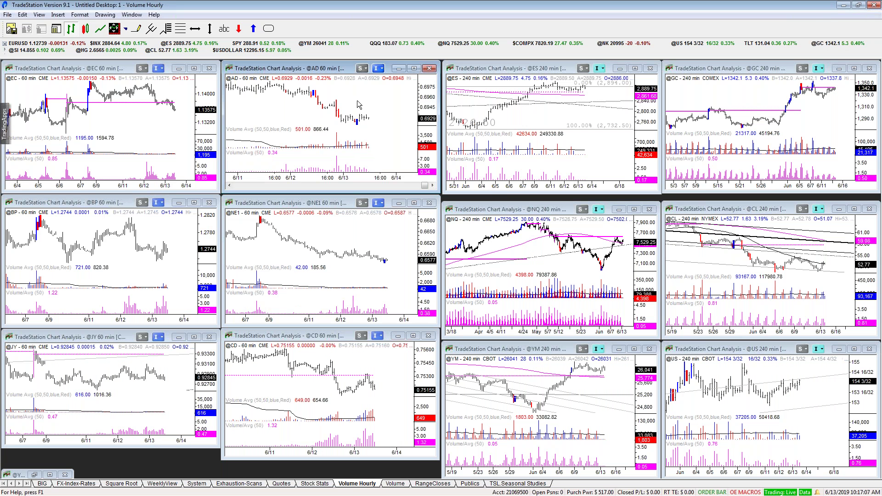
pyautogui.rightClick(357, 102)
pyautogui.doubleClick(323, 68)
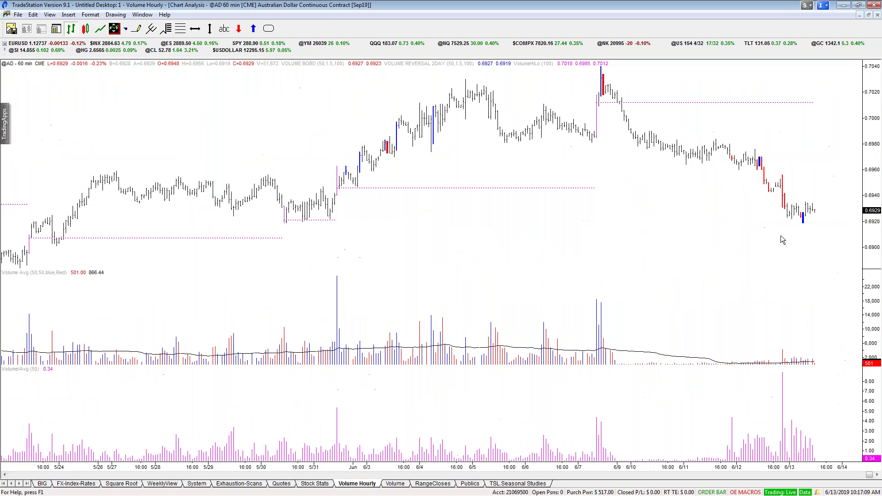
pyautogui.rightClick(781, 204)
pyautogui.click(741, 192)
pyautogui.rightClick(786, 202)
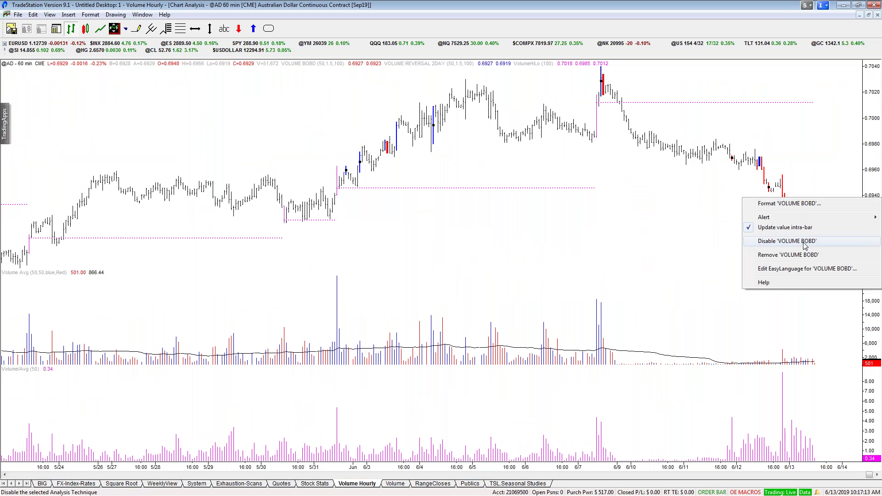
pyautogui.click(786, 242)
pyautogui.press('Down')
pyautogui.press('Down')
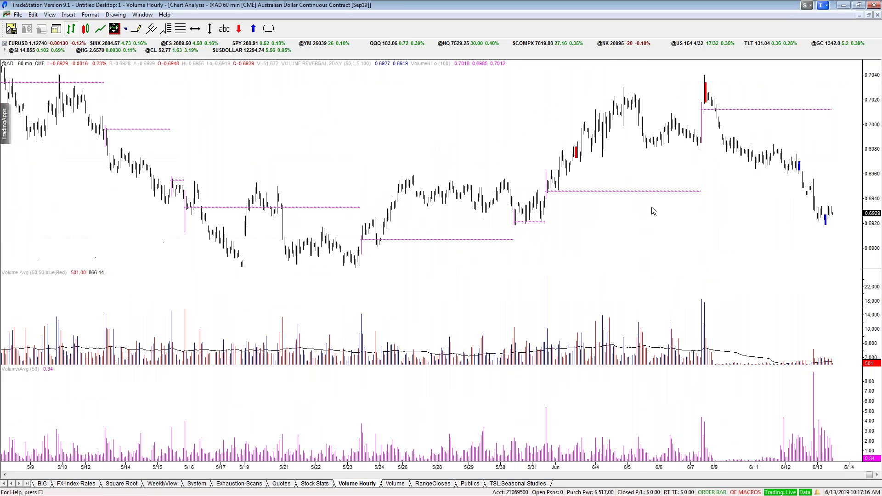
pyautogui.press('Down')
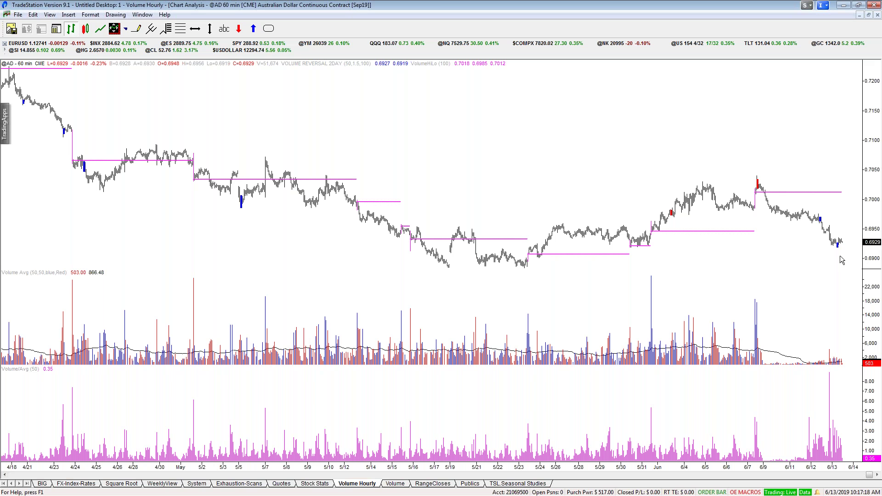
pyautogui.click(839, 256)
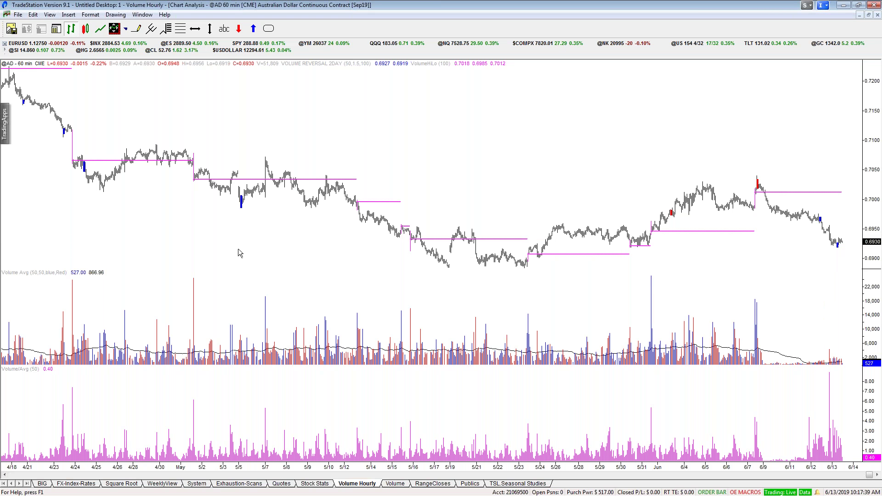
pyautogui.click(450, 202)
pyautogui.click(452, 202)
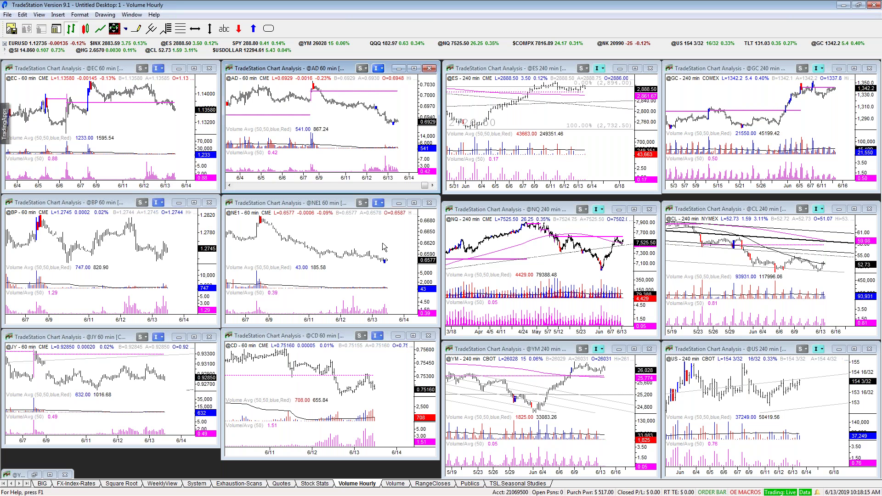
pyautogui.click(623, 262)
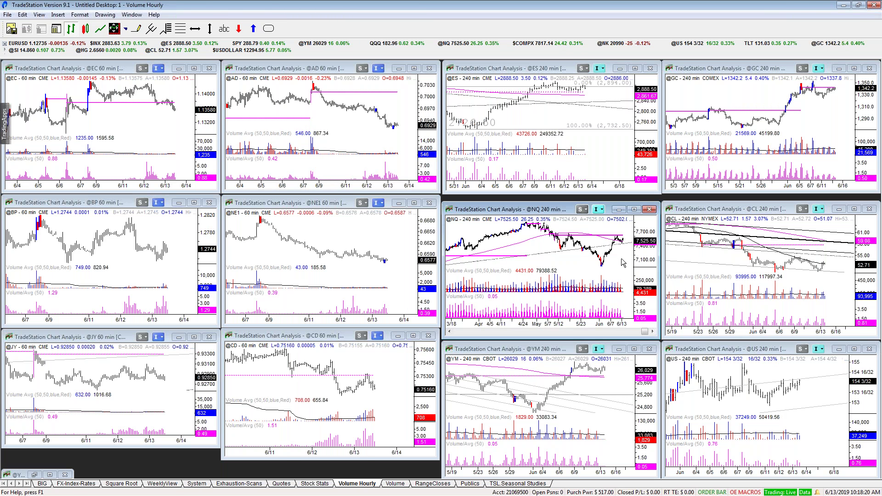
pyautogui.click(634, 209)
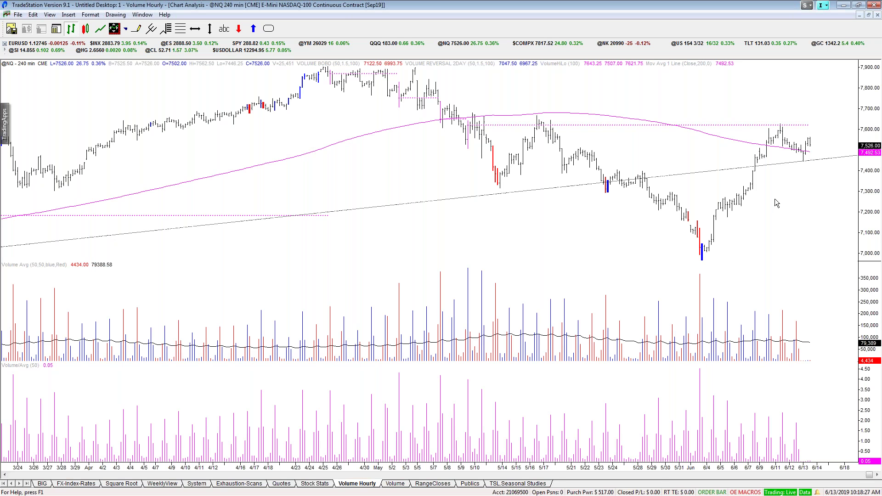
pyautogui.hotkey('ctrl', 'F5')
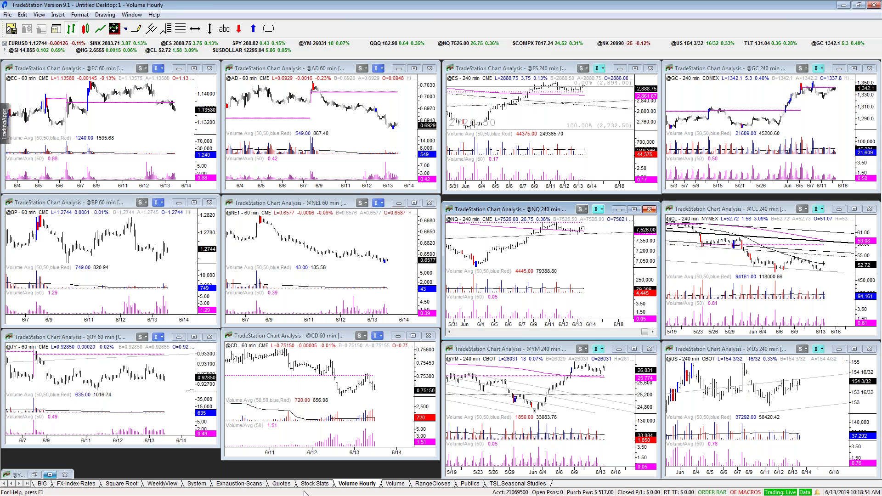
# - In the BIG workspace, show USDCAD daily as candlesticks zoomed out to July–August 2019, selecting its pitchfork
pyautogui.click(395, 484)
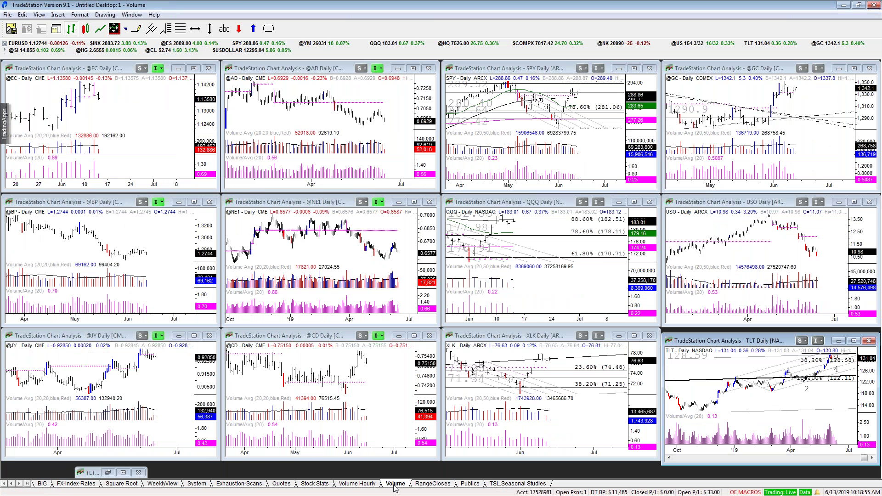
pyautogui.click(42, 484)
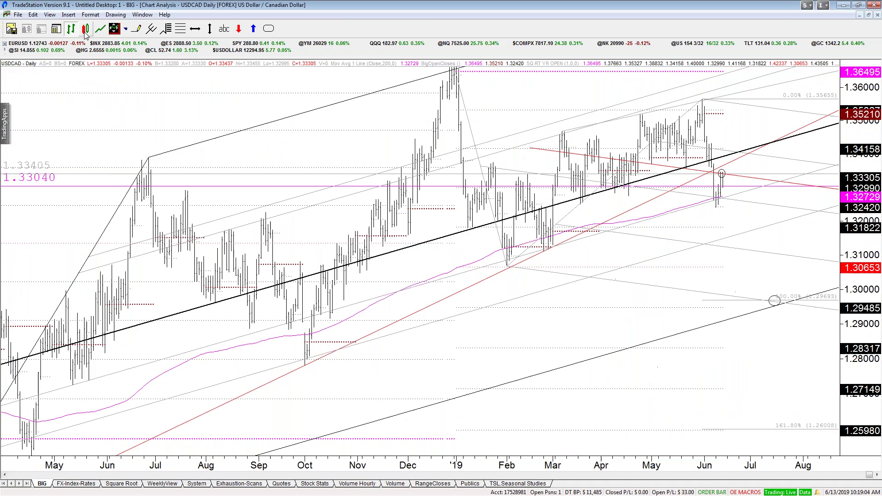
pyautogui.click(85, 33)
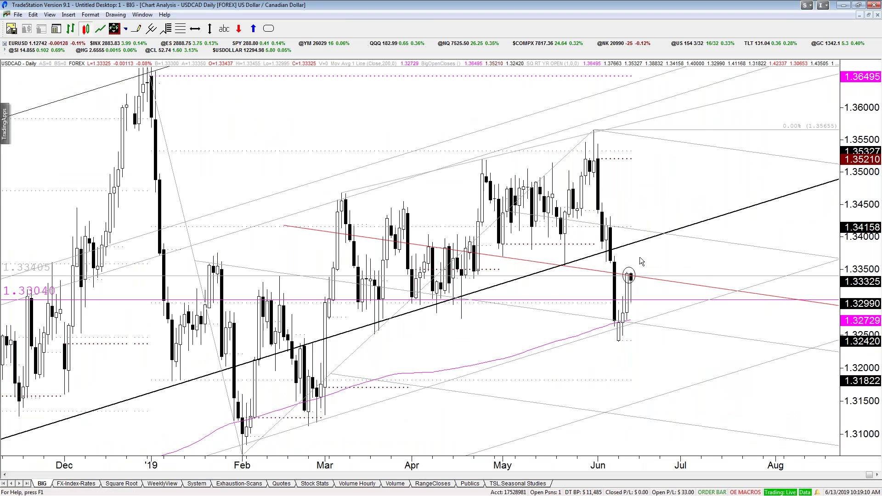
pyautogui.scroll(-2, 640, 261)
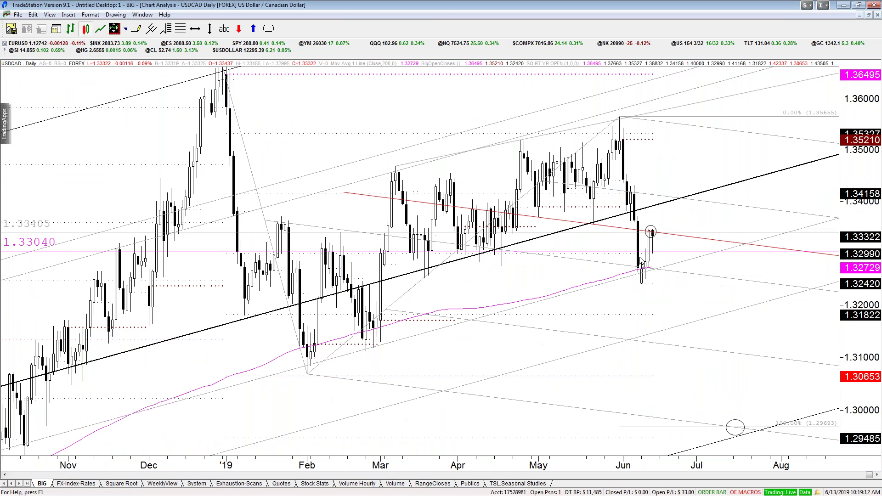
pyautogui.scroll(-1, 641, 260)
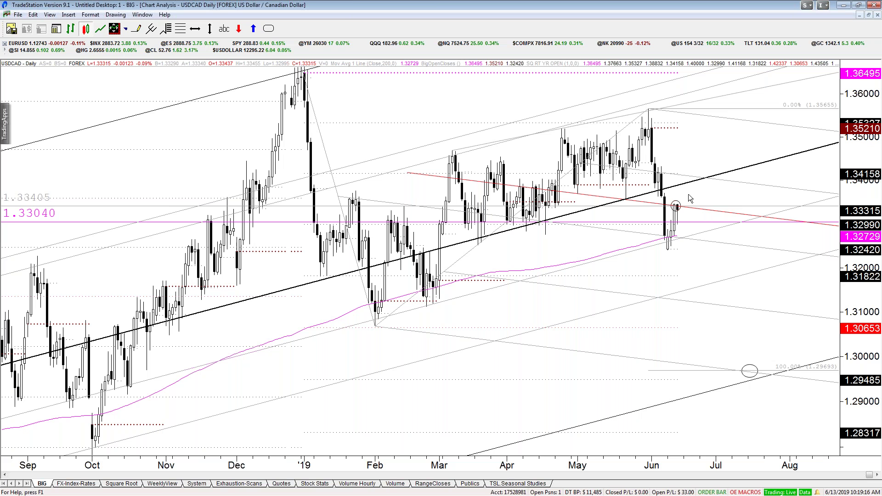
pyautogui.scroll(-1, 688, 194)
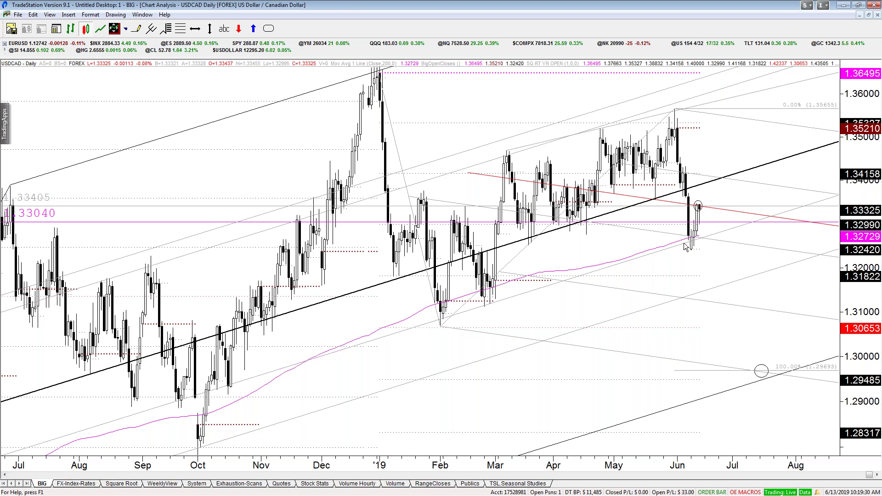
pyautogui.click(541, 214)
# - Format the USDCAD Andrew's Pitchfork with a custom bold black line colour
pyautogui.doubleClick(354, 255)
pyautogui.click(173, 380)
pyautogui.click(237, 421)
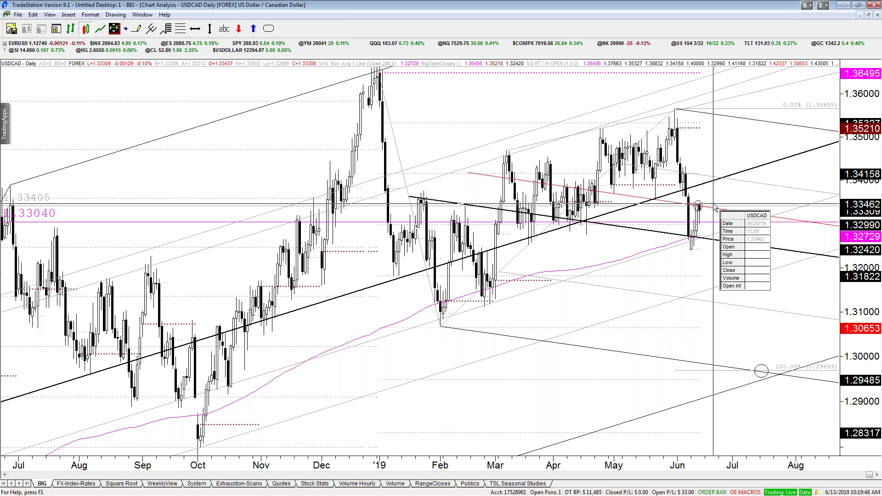
# - Zoom USDCAD back to 2016 with the crosshair to check bar values, then retile the chart
pyautogui.hotkey('ctrl', 'r')
pyautogui.moveTo(708, 198)
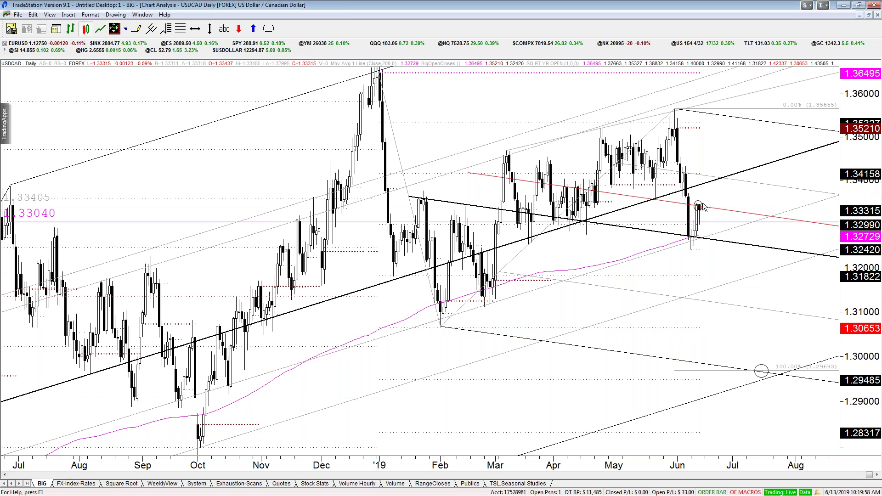
pyautogui.moveTo(774, 377)
pyautogui.press('Down')
pyautogui.press('Down')
pyautogui.press('Down')
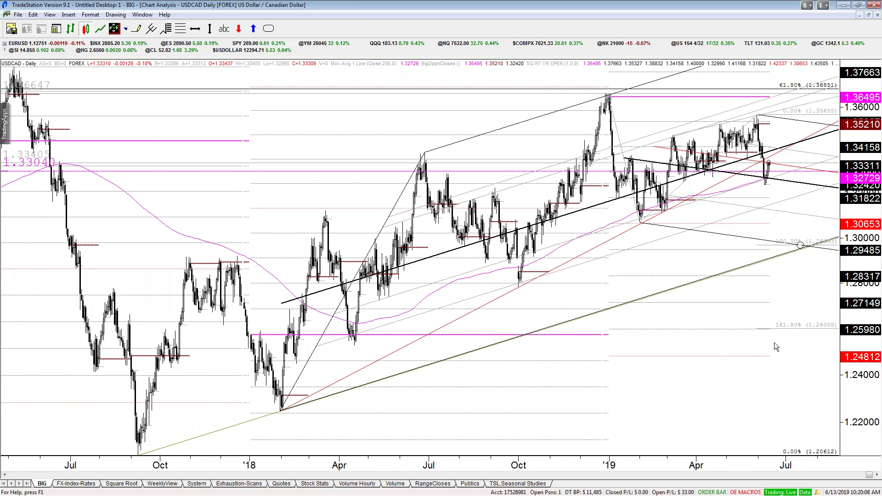
pyautogui.press('Down')
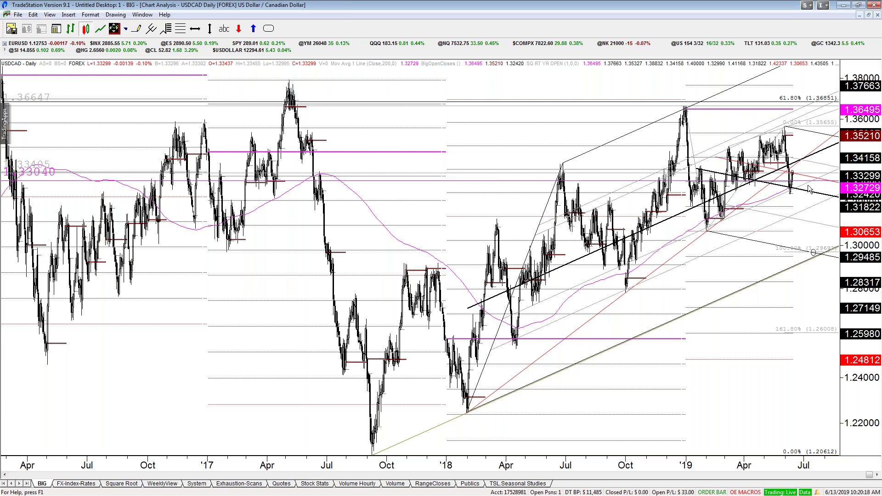
pyautogui.scroll(5, 810, 190)
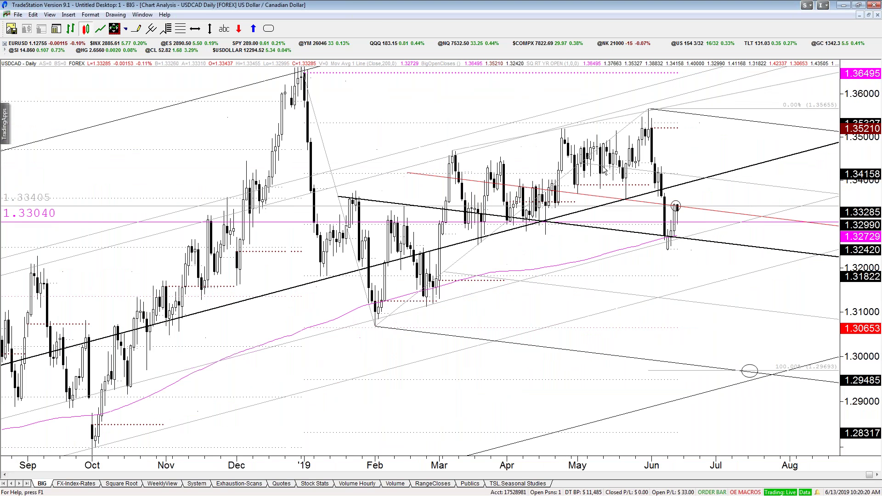
pyautogui.click(379, 344)
pyautogui.hotkey('ctrl', 'F5')
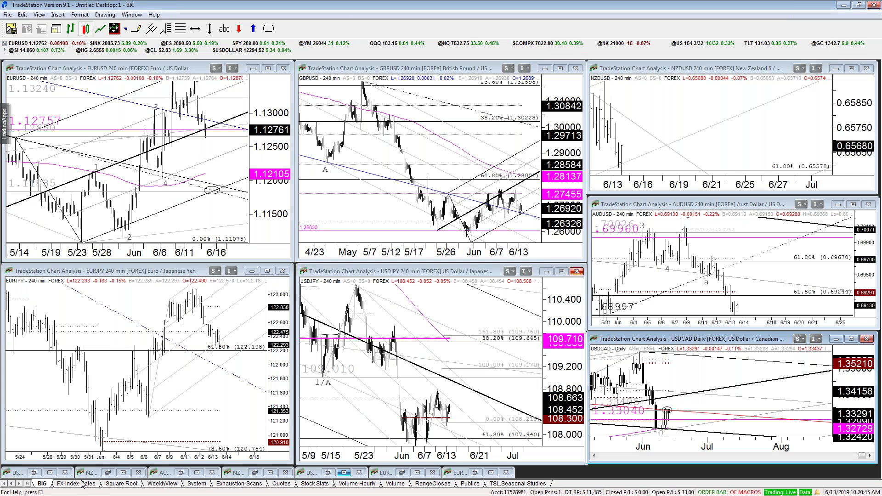
# - In the WeeklyView workspace, maximize the USDJPY chart and switch it to weekly bars
pyautogui.click(164, 485)
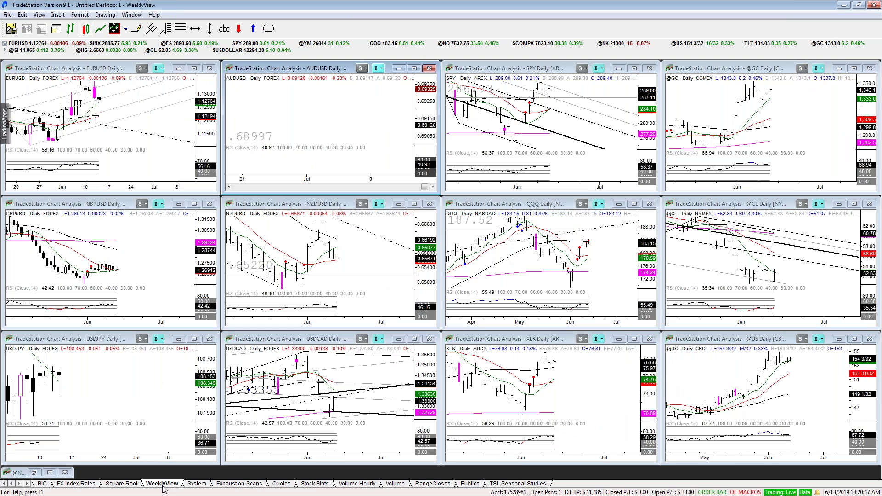
pyautogui.doubleClick(92, 371)
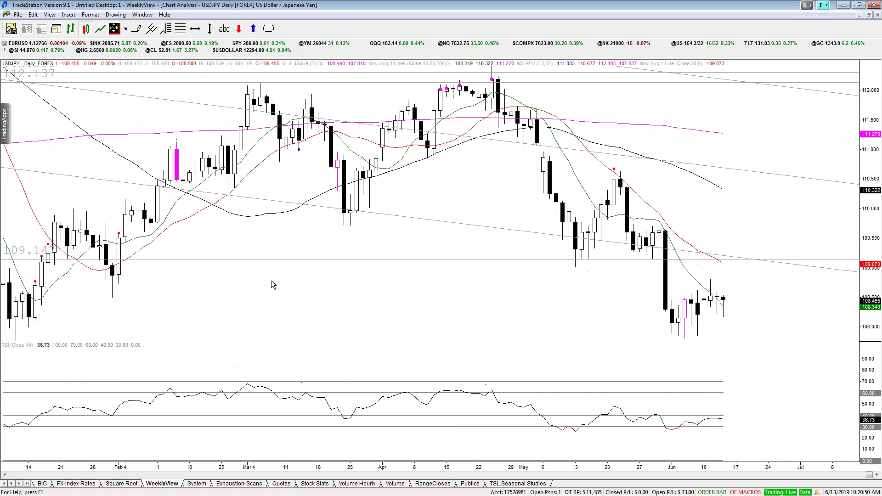
pyautogui.write('weekly')
pyautogui.press('Return')
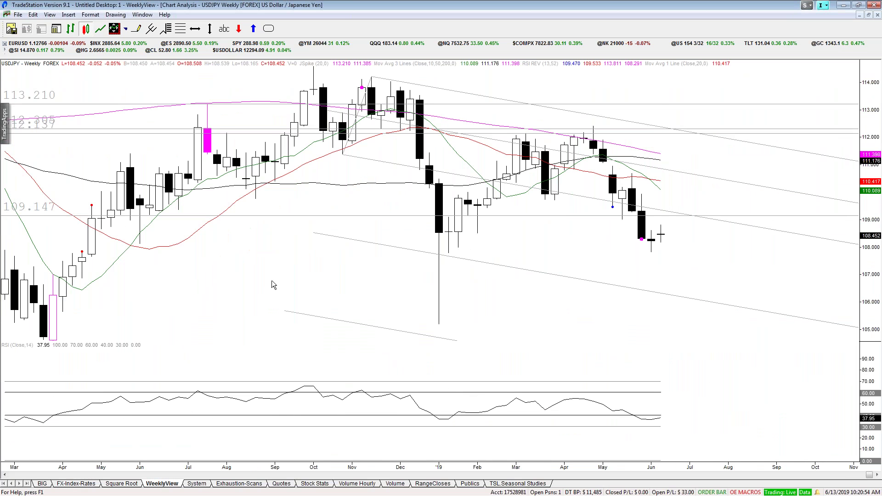
# - Check the latest weekly bar's values, retile the chart and return to the BIG workspace
pyautogui.click(661, 253)
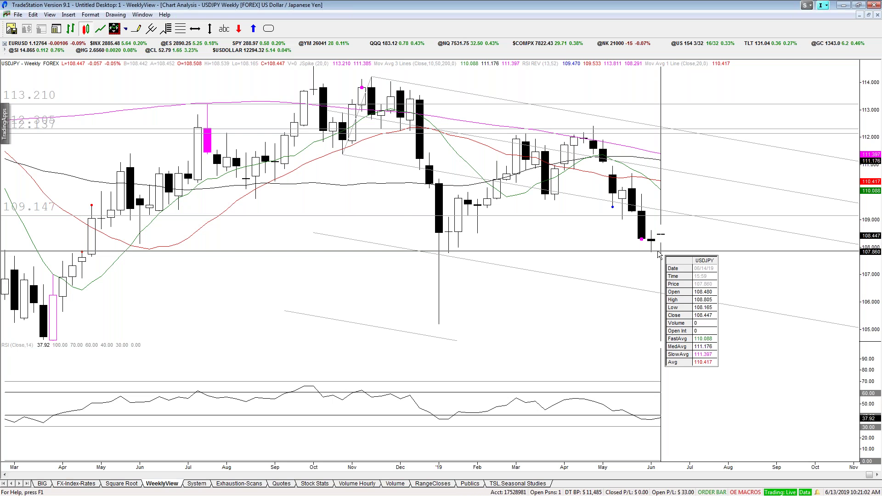
pyautogui.click(658, 252)
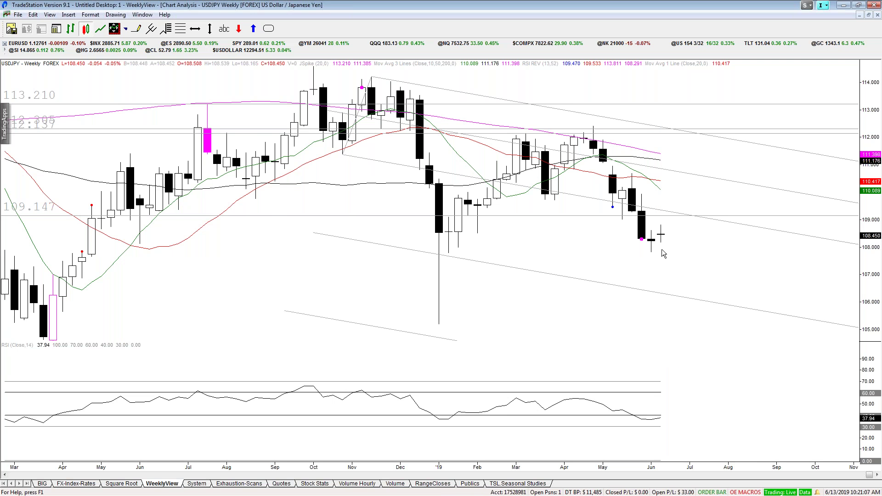
pyautogui.click(162, 484)
pyautogui.click(41, 484)
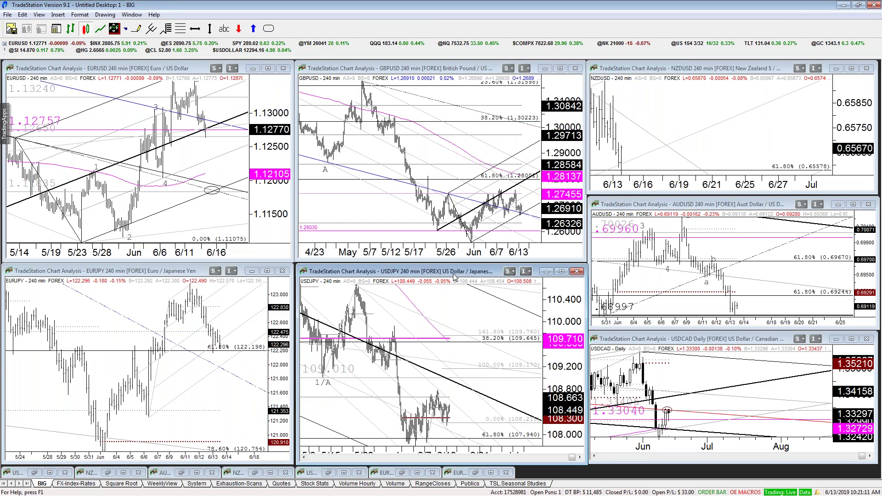
# - Maximize the USDJPY 240-minute chart, read a price point and zoom out
pyautogui.doubleClick(454, 272)
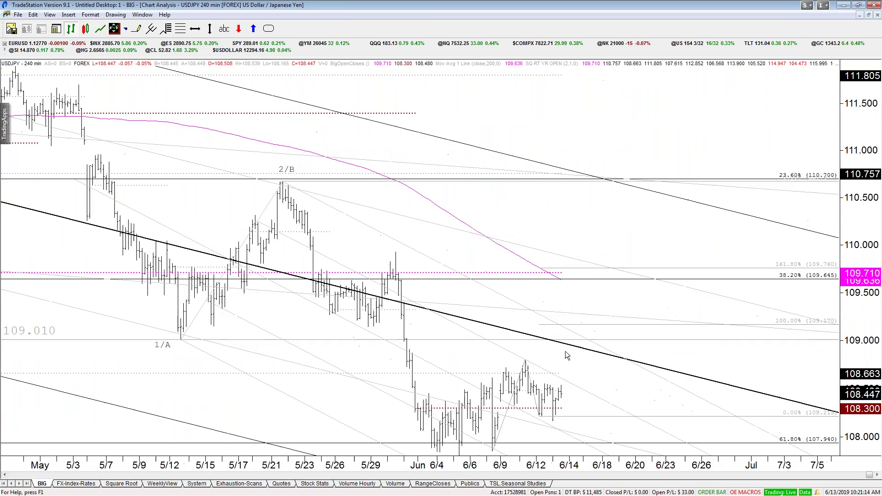
pyautogui.moveTo(567, 357); pyautogui.dragTo(565, 331)
pyautogui.scroll(-3, 269, 389)
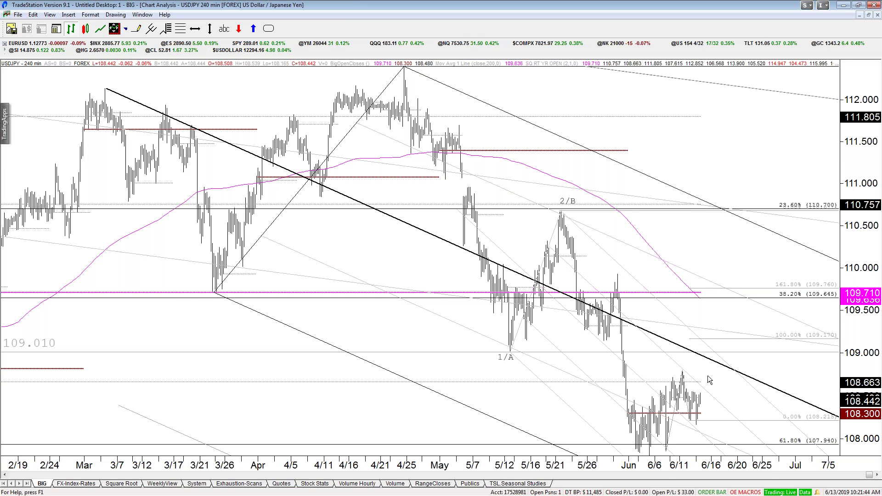
pyautogui.scroll(-3, 709, 379)
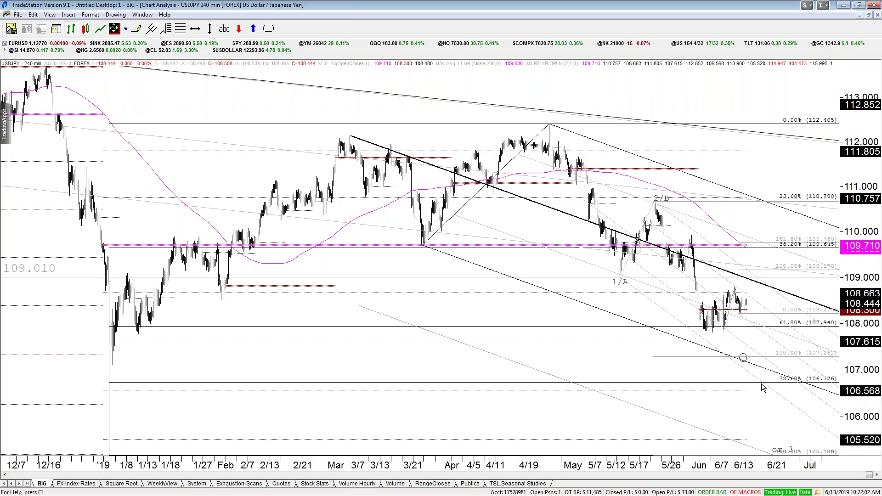
# - Turn on the crosshair, restore the chart to its tiled size and Alt+Tab toward Chrome
pyautogui.hotkey('ctrl', 'r')
pyautogui.hotkey('ctrl', 'F5')
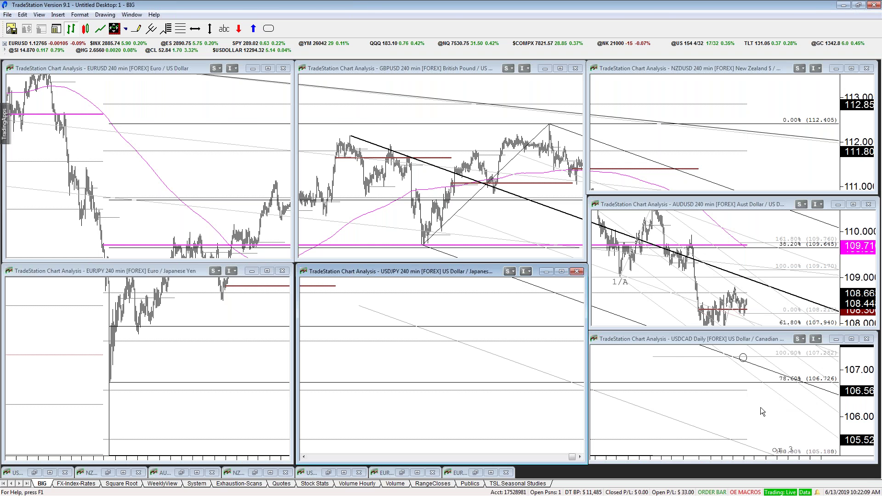
pyautogui.hotkey('alt', 'Tab')
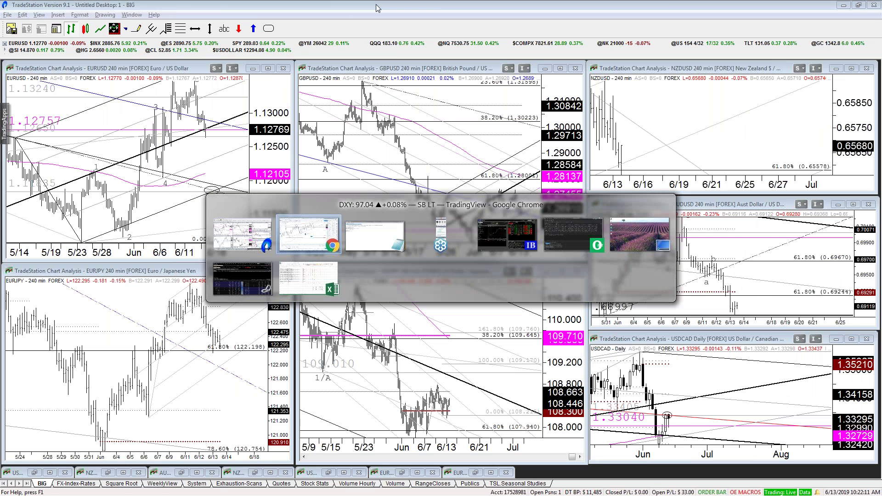
# - Switch the TradingView chart to USDJPY on the weekly (1W) interval
pyautogui.click(486, 283)
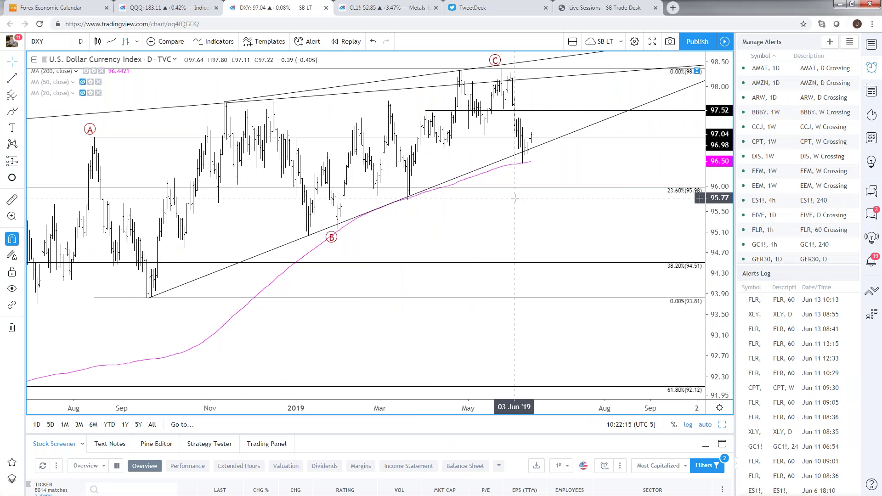
pyautogui.write('USDJPY')
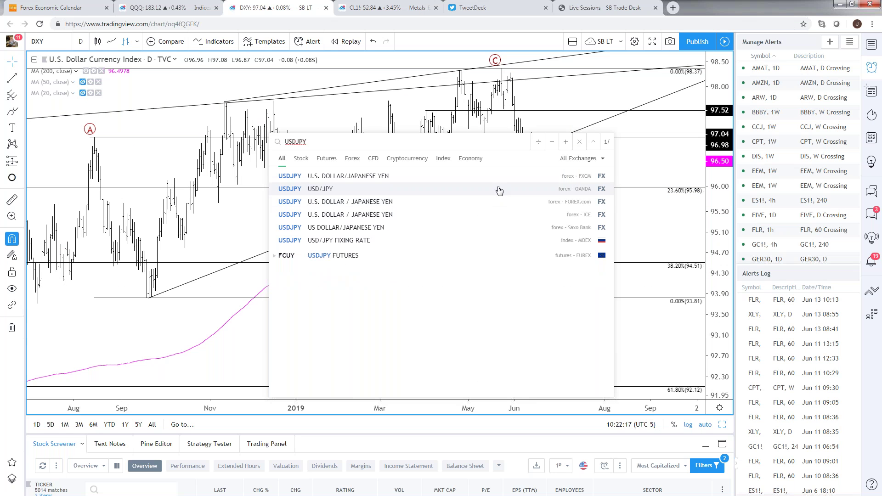
pyautogui.click(525, 216)
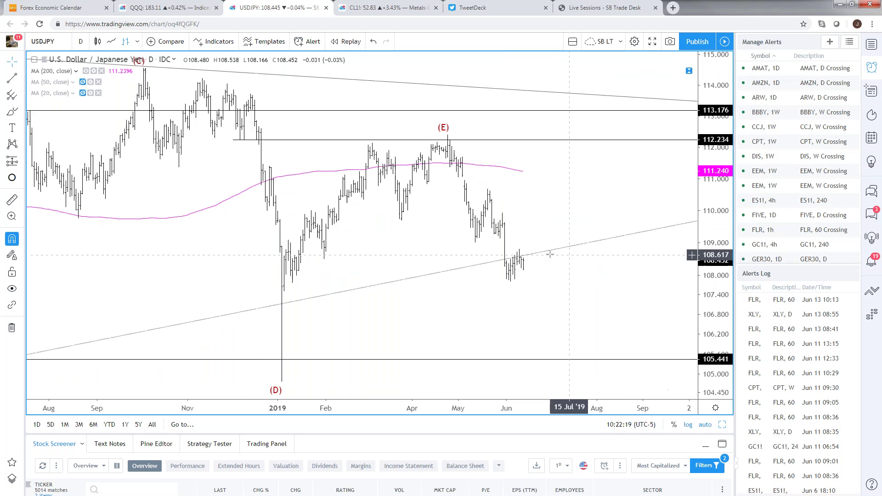
pyautogui.scroll(-6, 583, 290)
pyautogui.scroll(-4, 607, 305)
pyautogui.write('1W')
pyautogui.press('Return')
# - Zoom the weekly USDJPY chart out and split it into weekly and daily panes
pyautogui.scroll(2, 611, 327)
pyautogui.scroll(4, 611, 327)
pyautogui.scroll(1, 500, 231)
pyautogui.scroll(1, 501, 230)
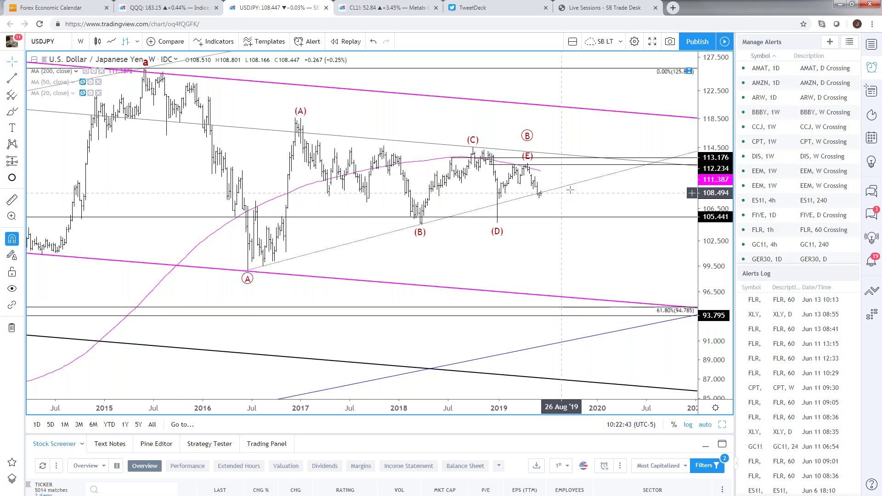
pyautogui.scroll(-5, 570, 190)
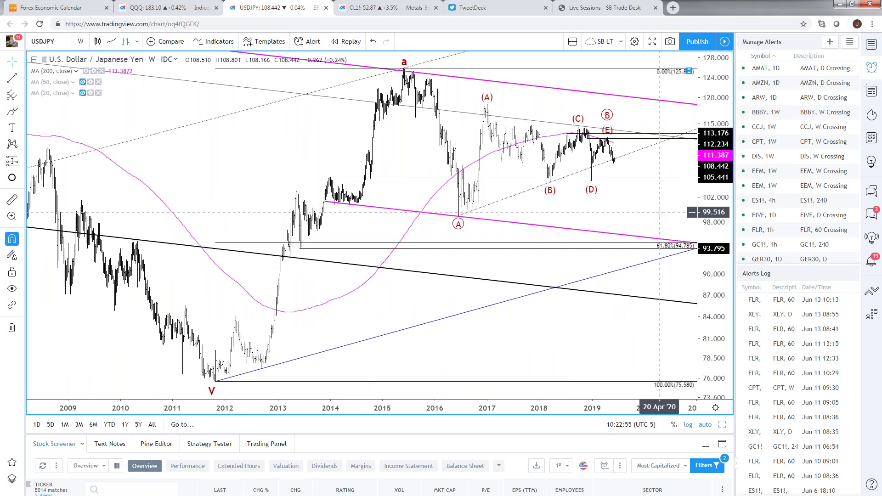
pyautogui.scroll(2, 630, 215)
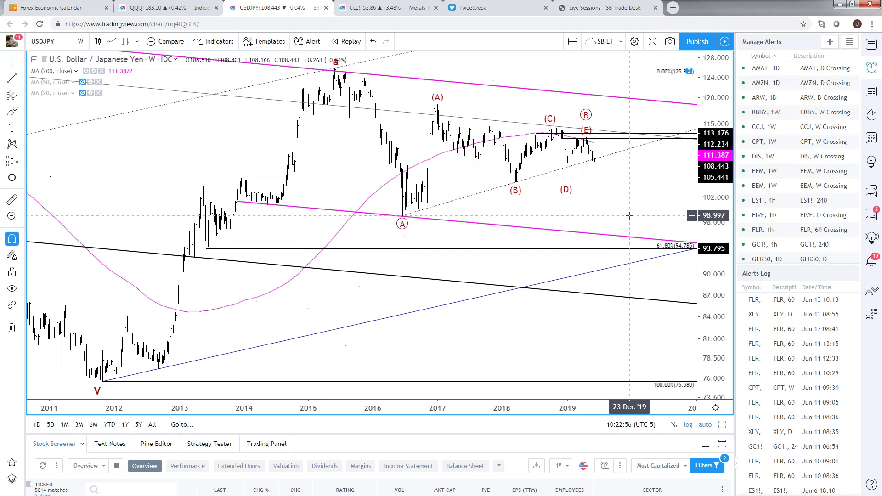
pyautogui.scroll(2, 609, 252)
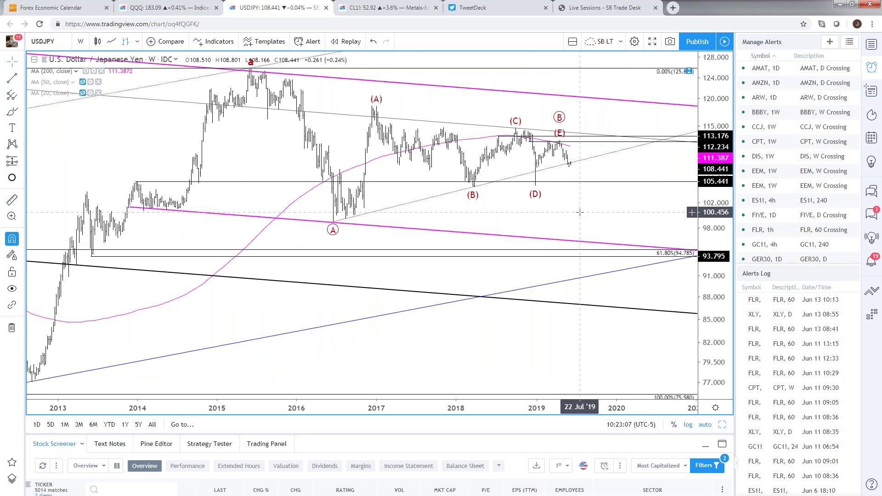
pyautogui.scroll(-1, 580, 212)
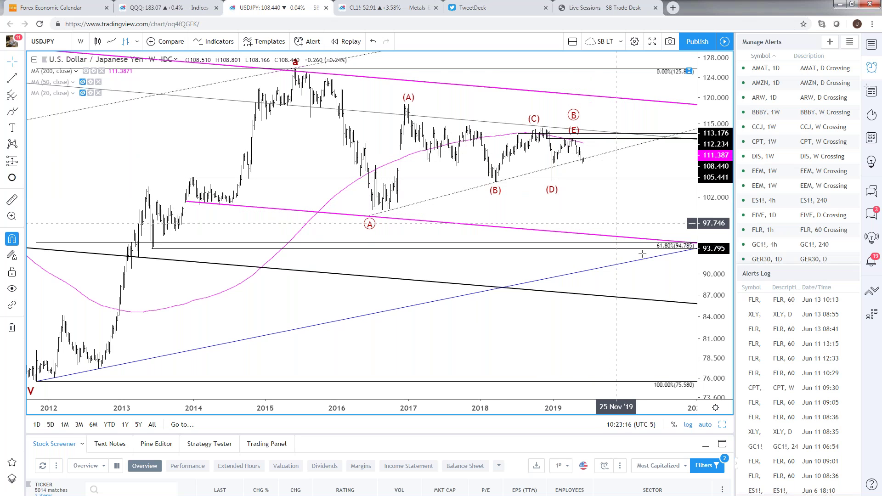
pyautogui.click(723, 427)
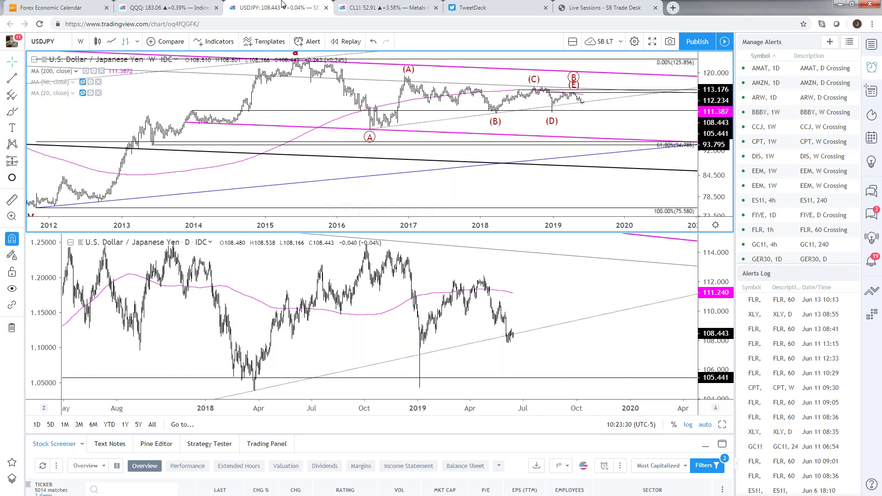
pyautogui.click(161, 7)
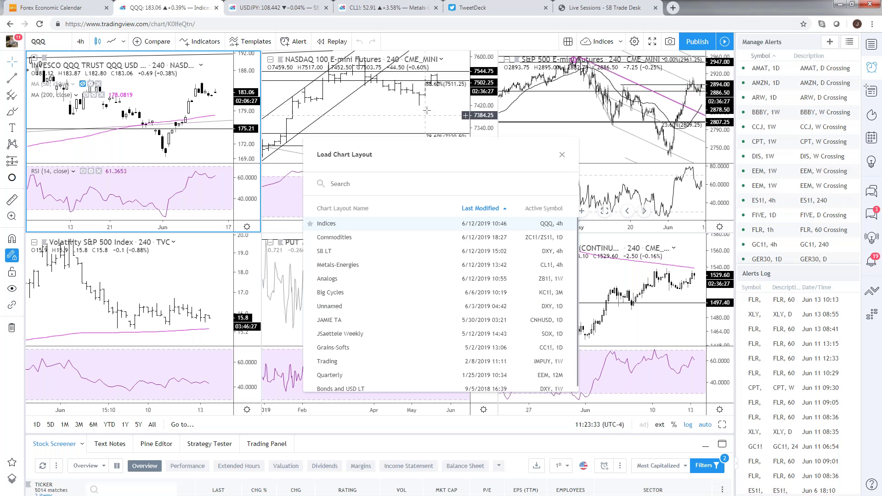
# - Close the layout list and maximize the S&P 500 futures chart
pyautogui.click(427, 110)
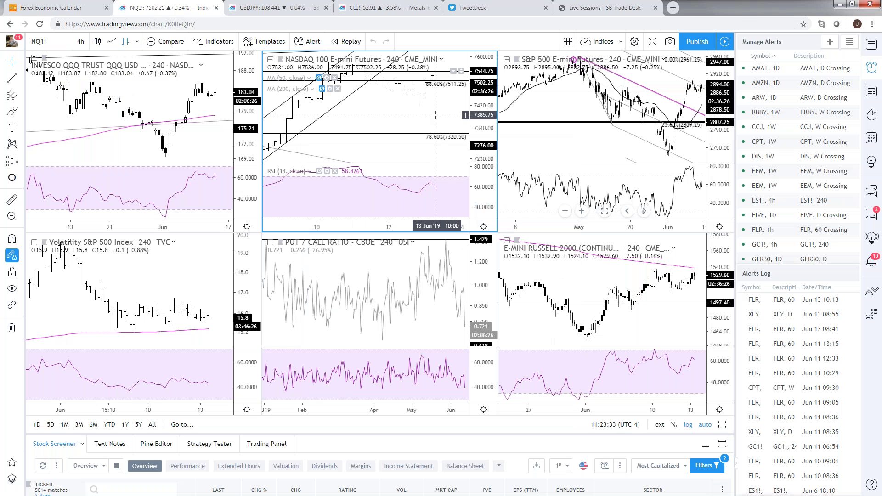
pyautogui.click(536, 109)
pyautogui.scroll(3, 536, 109)
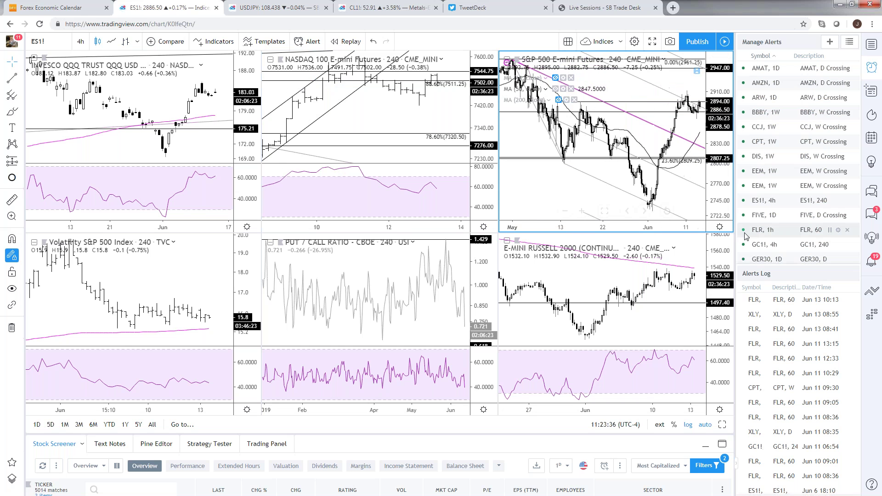
pyautogui.click(722, 425)
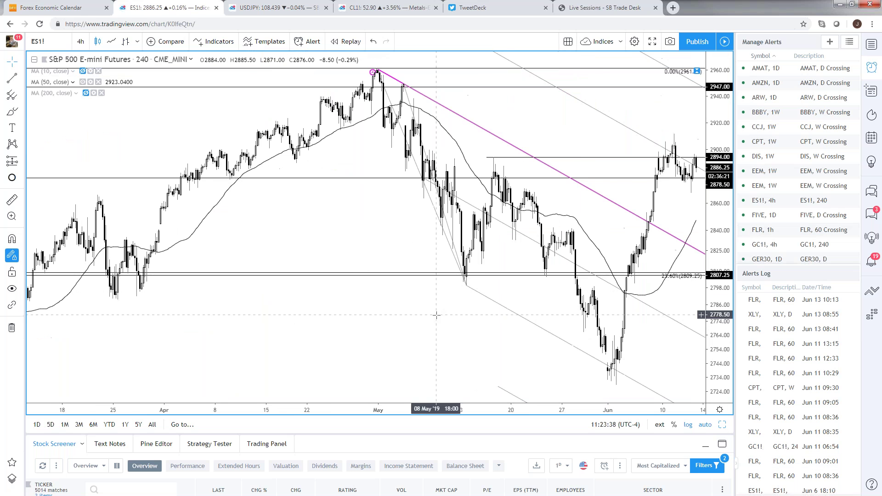
# - Pan S&P 500 forward into July, review its grey channel, then restore the six-chart grid
pyautogui.moveTo(342, 306); pyautogui.dragTo(165, 287)
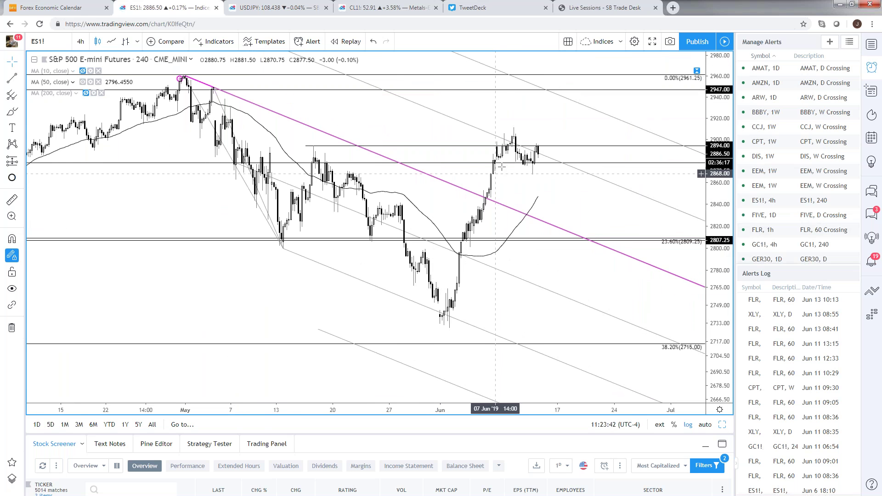
pyautogui.scroll(-1, 513, 208)
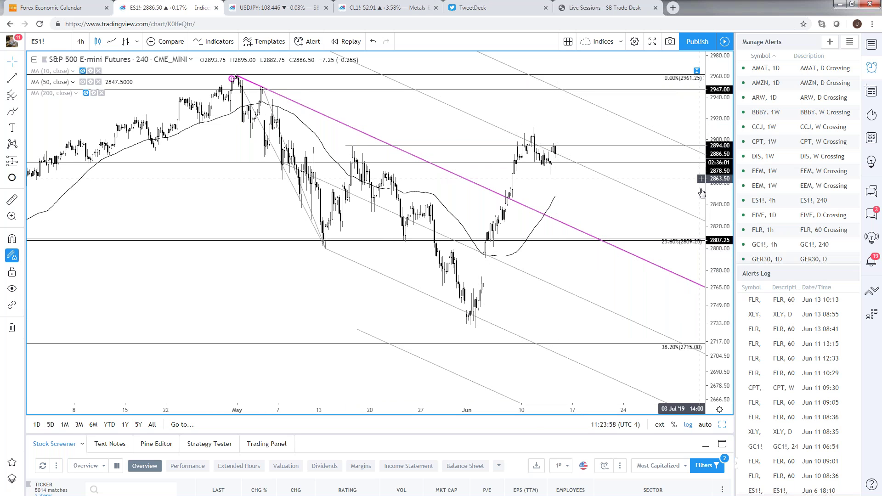
pyautogui.click(563, 109)
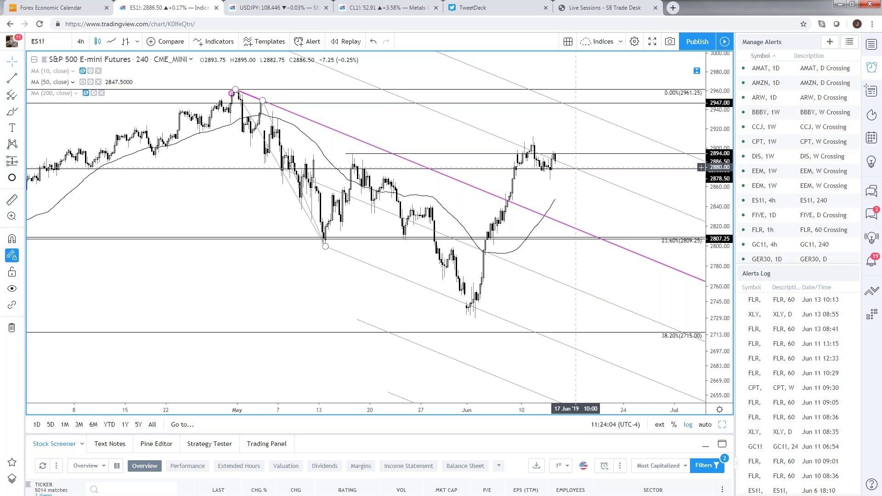
pyautogui.scroll(2, 551, 164)
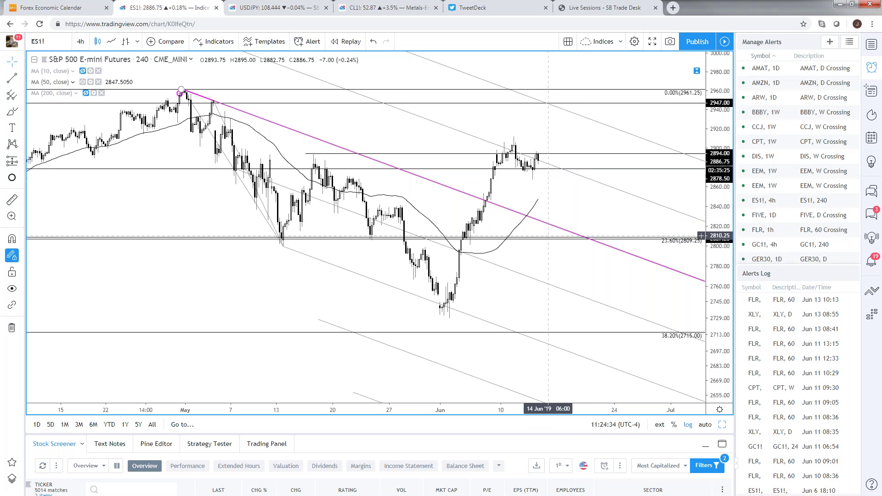
pyautogui.scroll(-1, 554, 267)
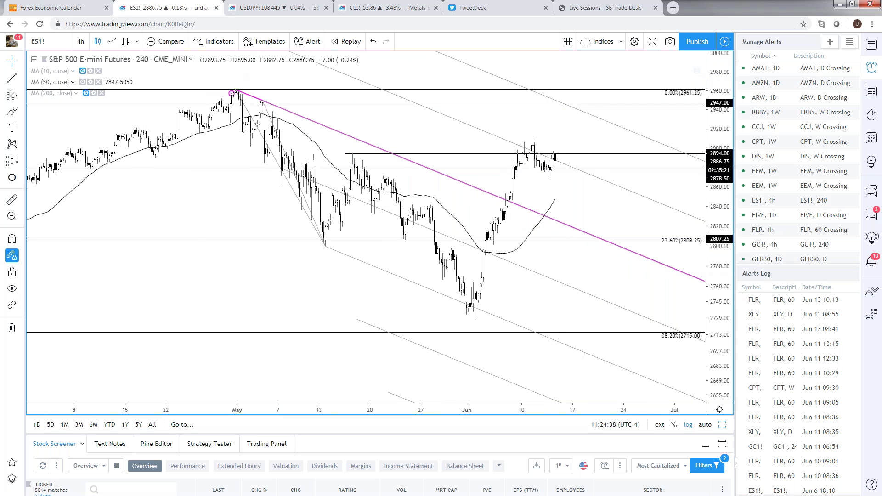
pyautogui.scroll(-1, 666, 396)
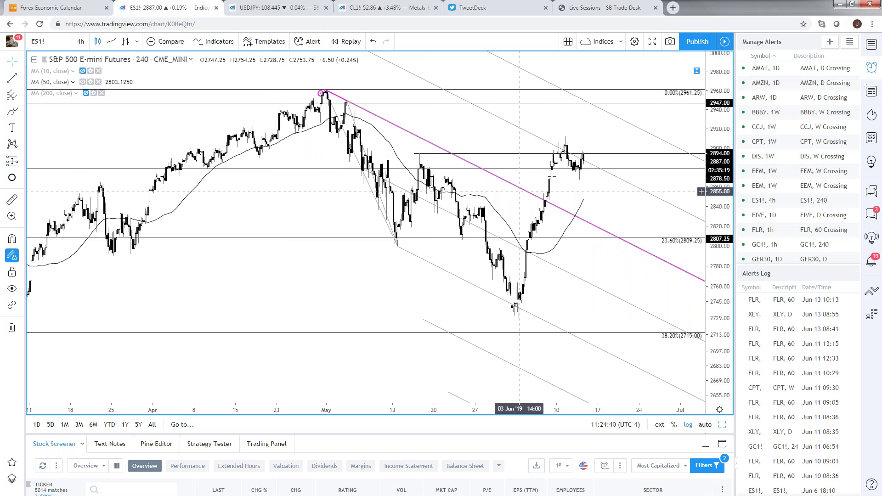
pyautogui.scroll(2, 571, 176)
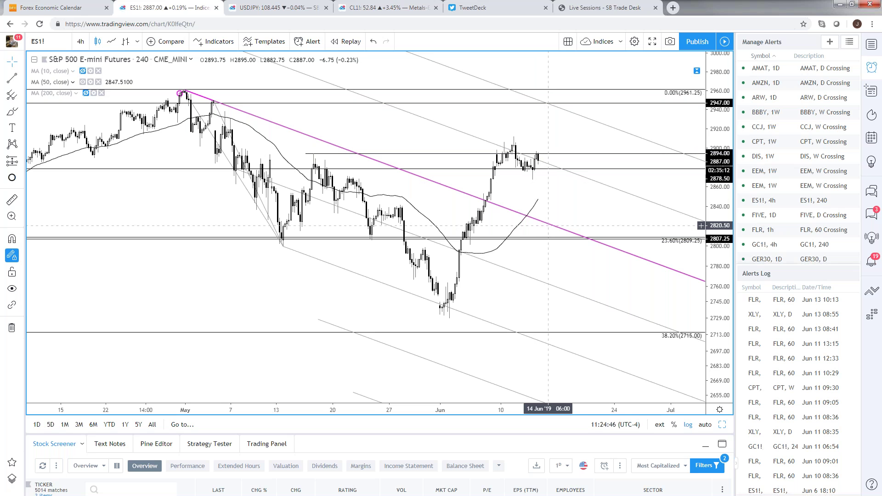
pyautogui.click(722, 426)
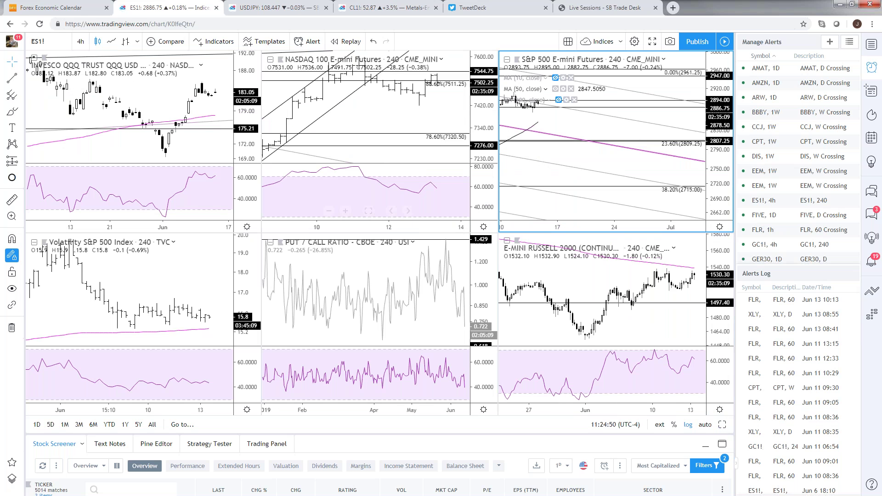
# - Zoom the Put/Call Ratio pane, then go to the CL1! Light Crude Oil tab
pyautogui.click(426, 321)
pyautogui.scroll(4, 426, 322)
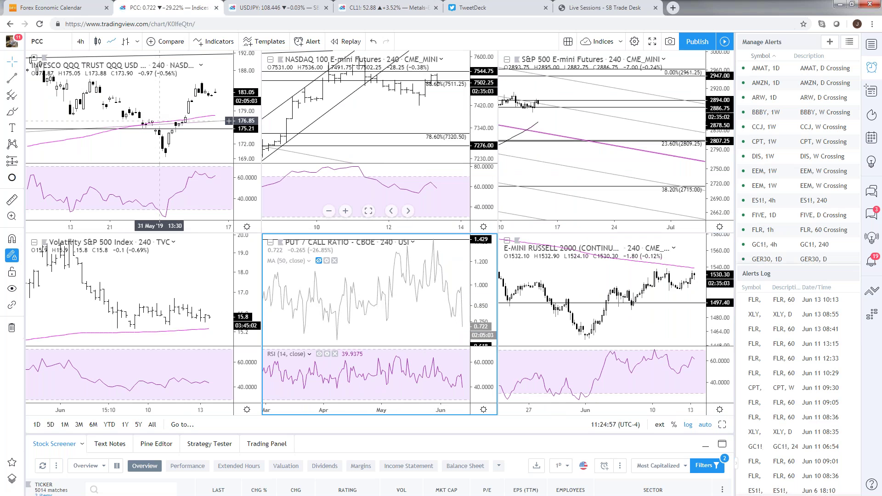
pyautogui.scroll(-1, 435, 325)
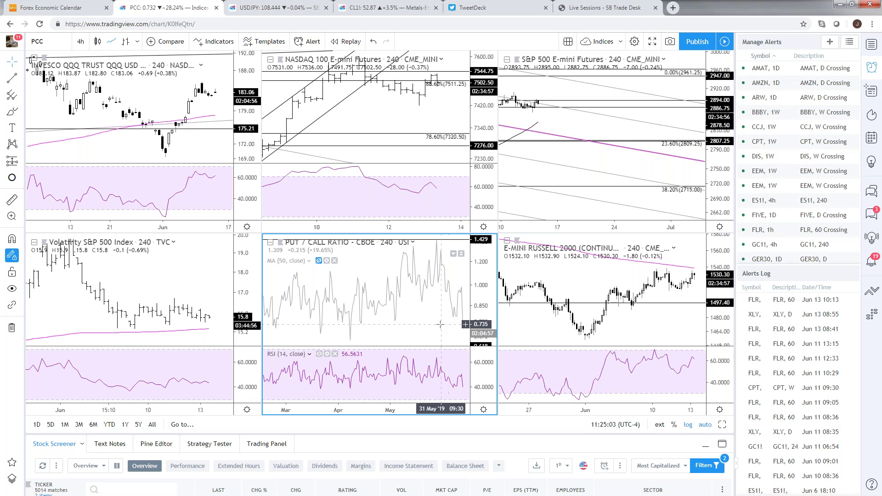
pyautogui.click(392, 10)
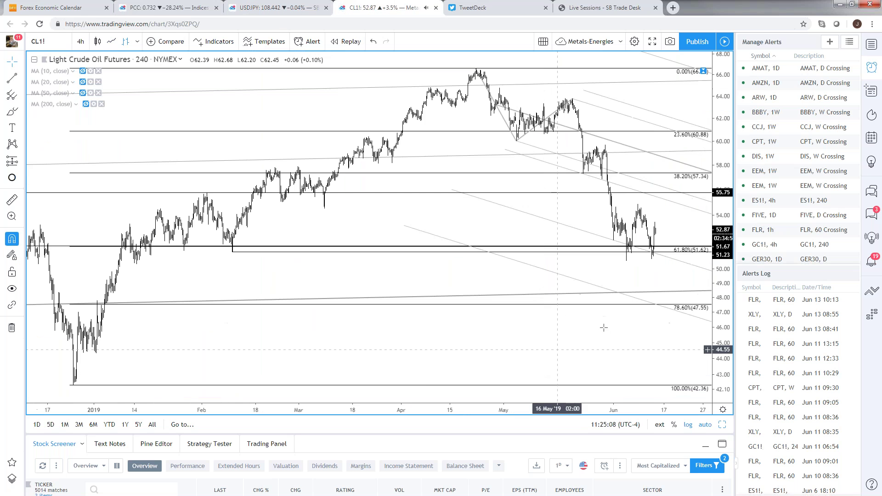
# - Zoom the crude oil chart and pan it forward into July
pyautogui.scroll(2, 630, 339)
pyautogui.scroll(2, 630, 339)
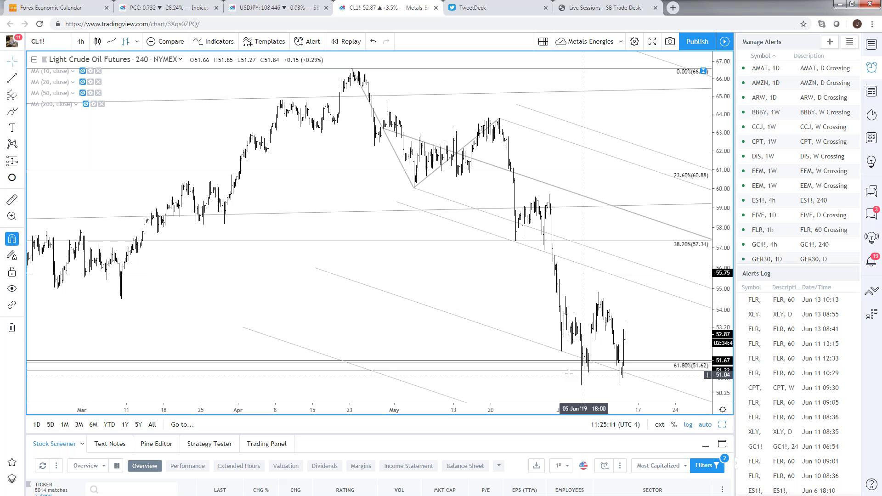
pyautogui.scroll(-2, 556, 376)
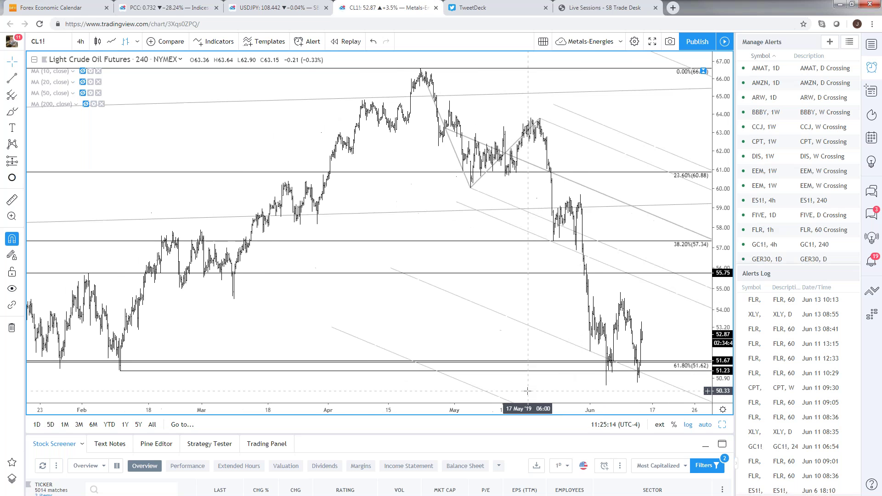
pyautogui.scroll(-2, 526, 392)
pyautogui.scroll(-1, 515, 386)
pyautogui.scroll(-1, 511, 372)
pyautogui.moveTo(506, 362); pyautogui.dragTo(463, 363)
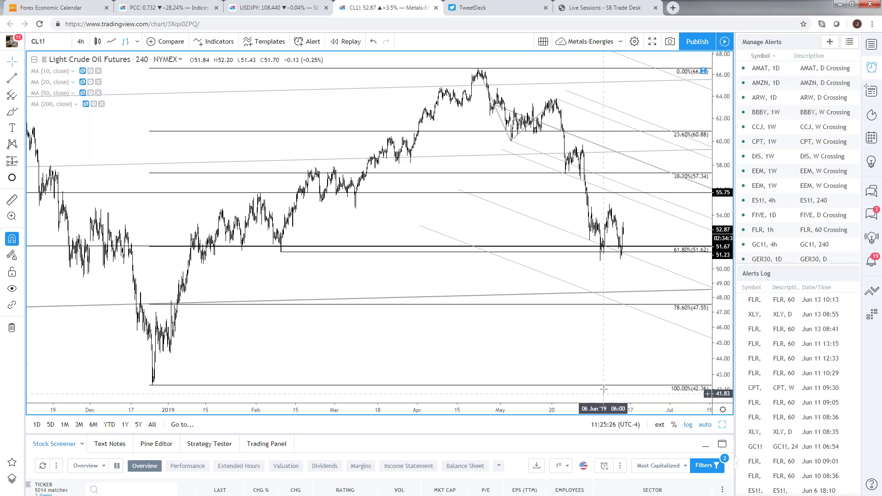
pyautogui.scroll(-3, 630, 258)
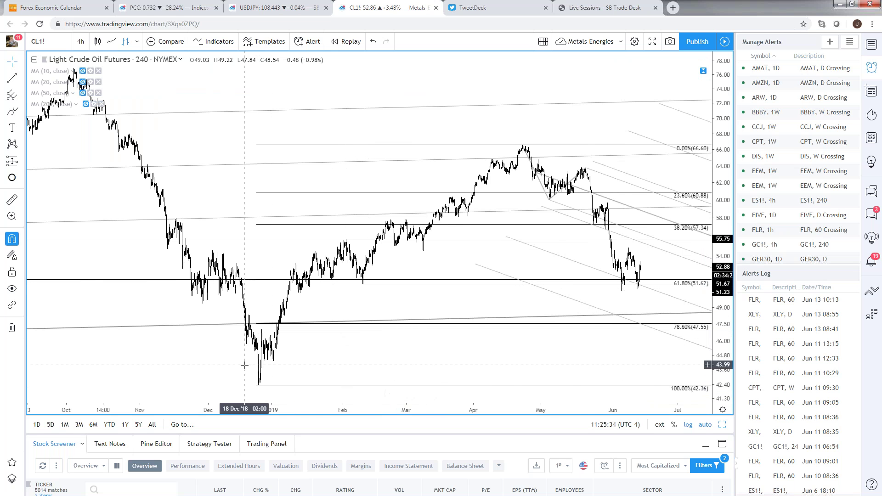
pyautogui.scroll(-2, 246, 365)
pyautogui.scroll(-2, 247, 366)
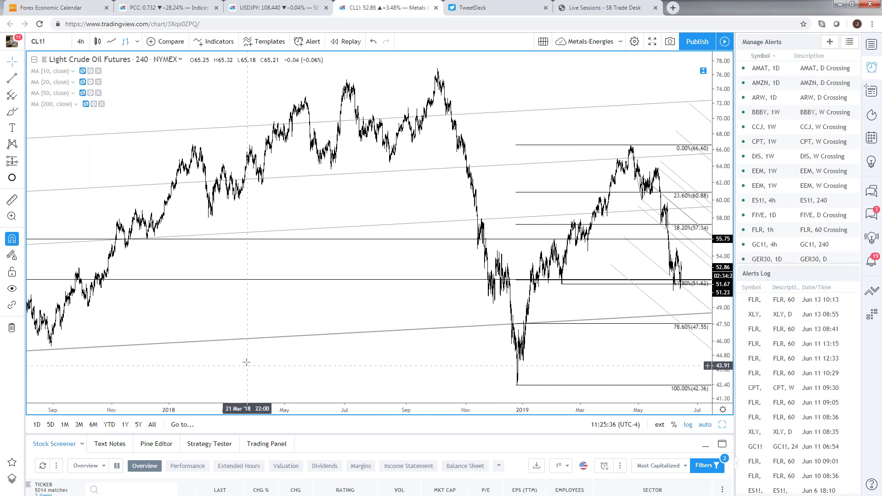
# - Switch crude to daily bars, zoom in, then set it to the 240-minute interval
pyautogui.write('1')
pyautogui.press('Return')
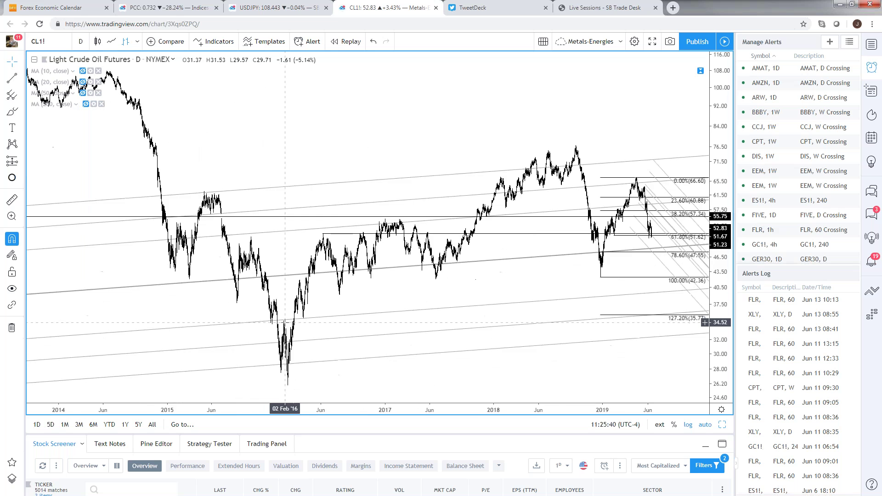
pyautogui.scroll(1, 285, 323)
pyautogui.scroll(1, 179, 185)
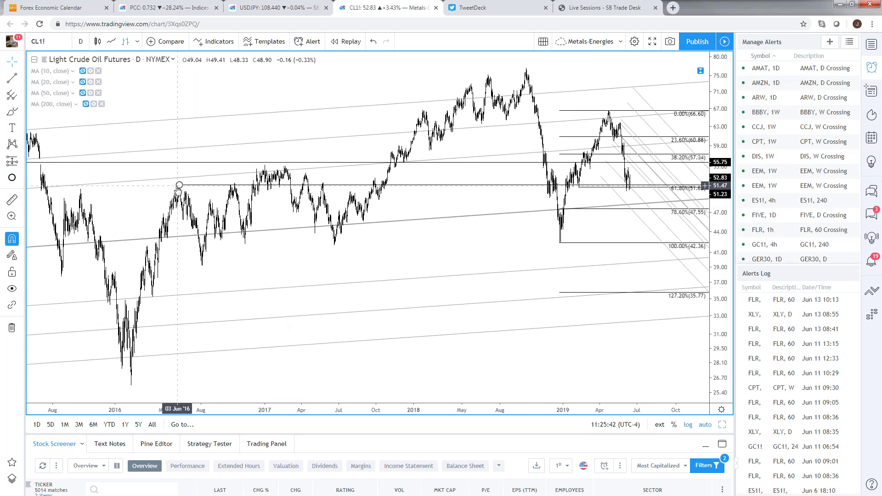
pyautogui.scroll(1, 176, 188)
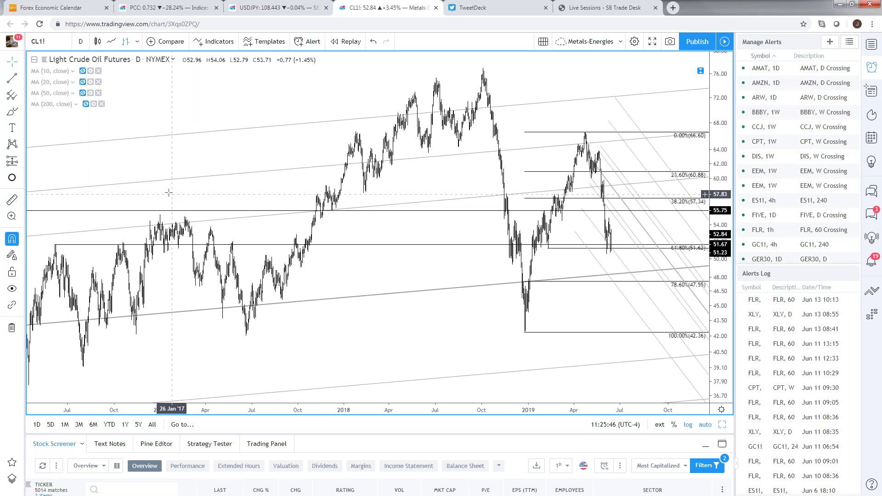
pyautogui.scroll(1, 460, 256)
pyautogui.write('240')
pyautogui.press('Return')
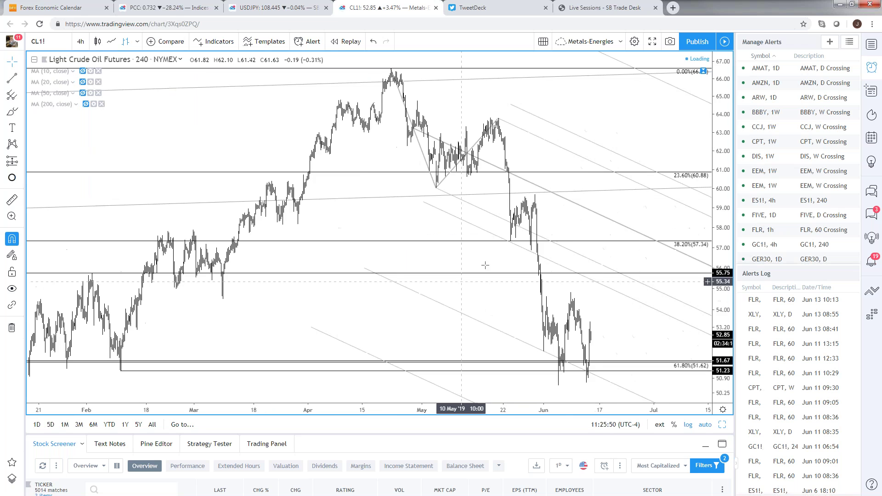
# - Show crude oil as a line chart, then switch it back to OHLC bars
pyautogui.scroll(-3, 488, 264)
pyautogui.scroll(5, 502, 354)
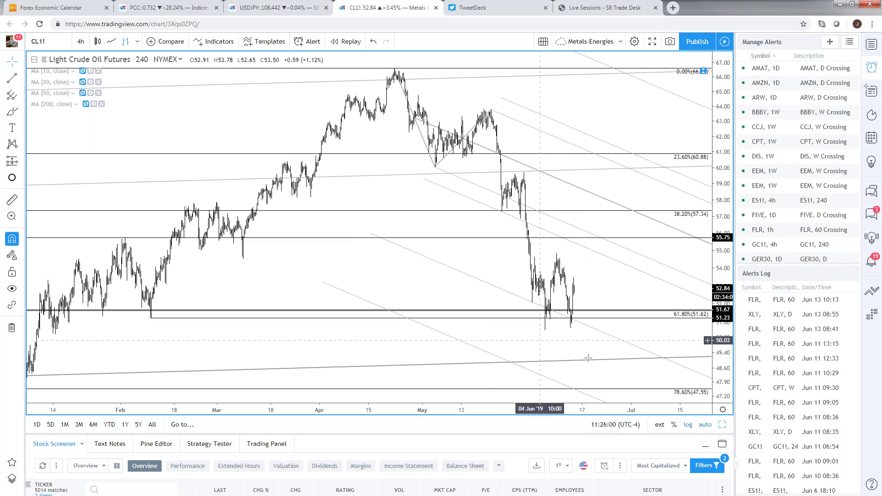
pyautogui.click(111, 42)
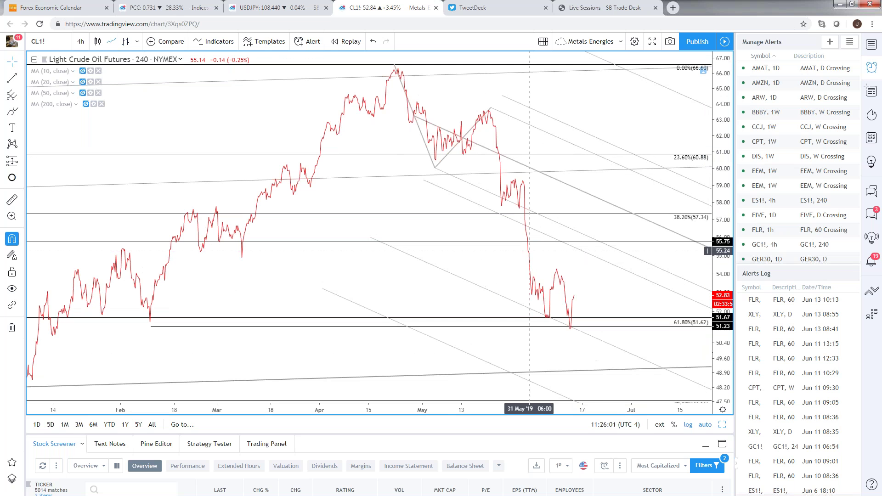
pyautogui.scroll(2, 510, 357)
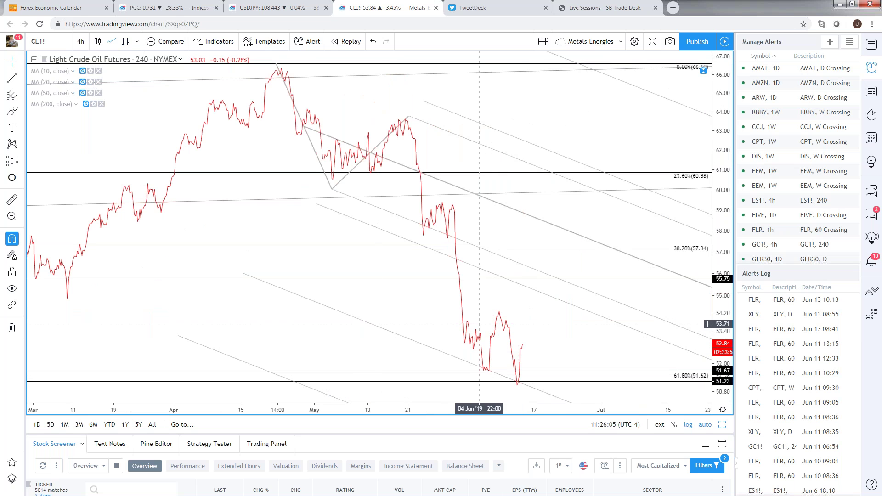
pyautogui.click(125, 41)
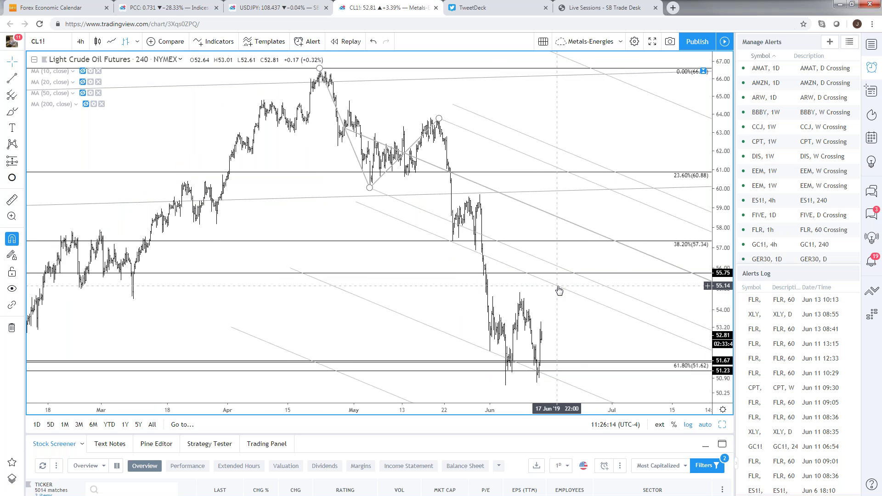
# - Zoom around the recent crude move and restore the eight-chart grid with Alt+Enter
pyautogui.scroll(-2, 559, 289)
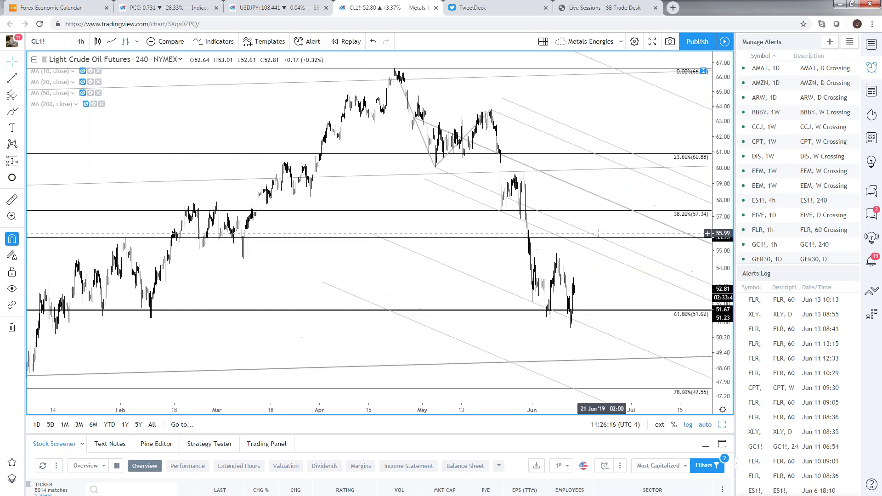
pyautogui.scroll(-3, 597, 243)
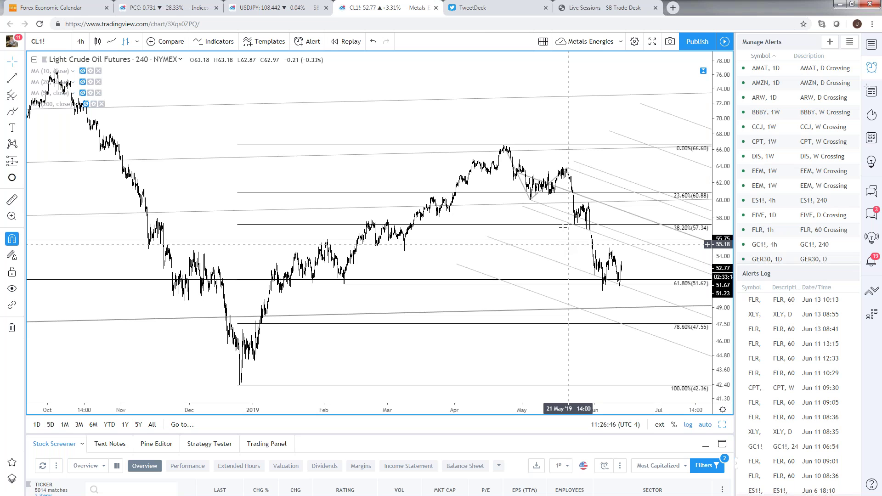
pyautogui.scroll(3, 452, 271)
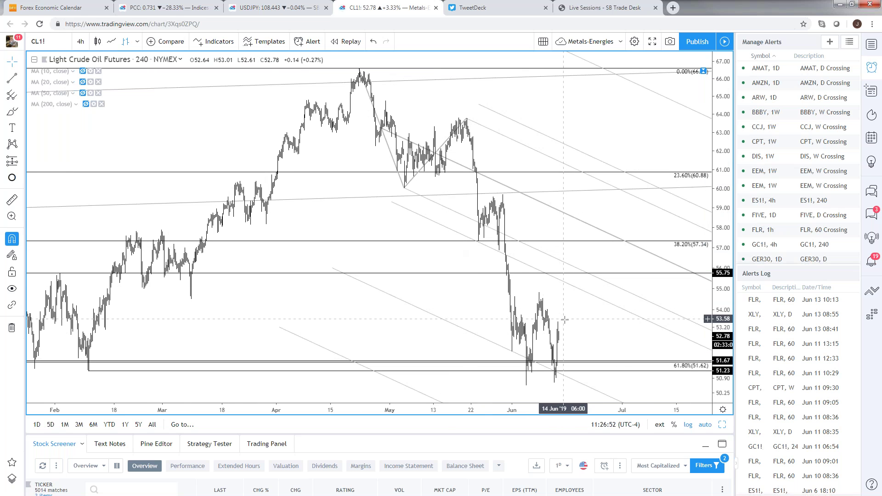
pyautogui.scroll(-1, 568, 324)
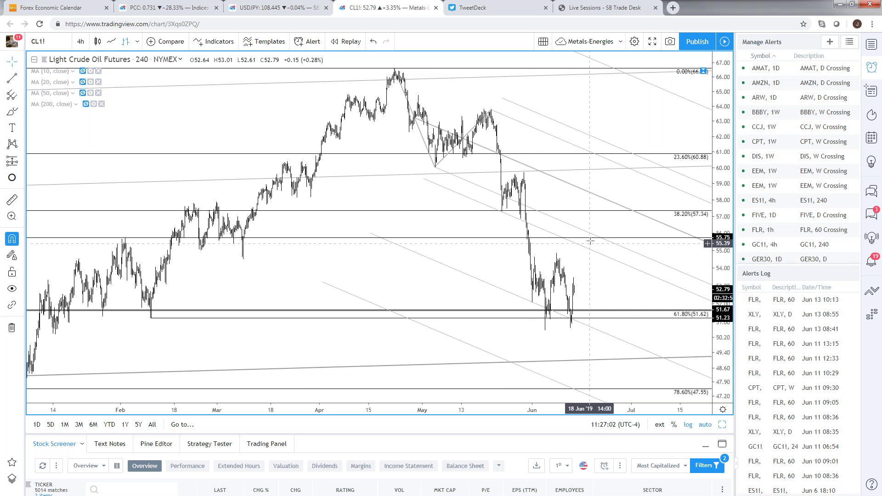
pyautogui.scroll(-3, 593, 244)
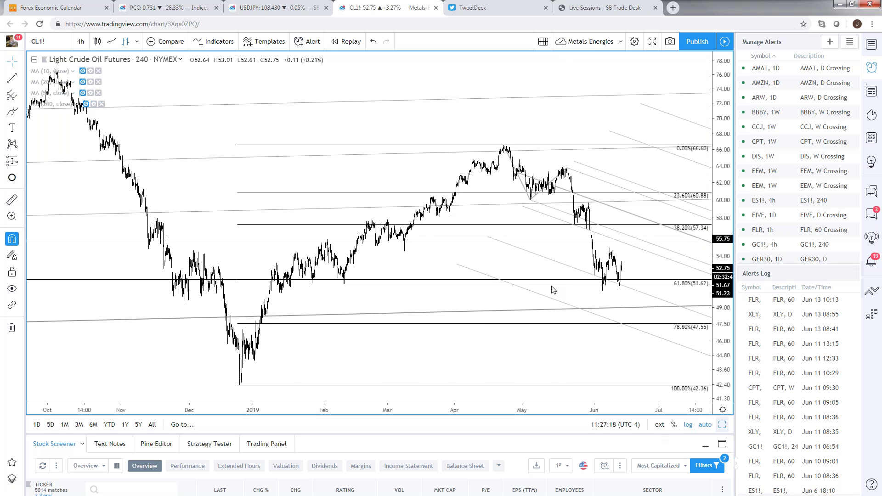
pyautogui.hotkey('alt', 'Return')
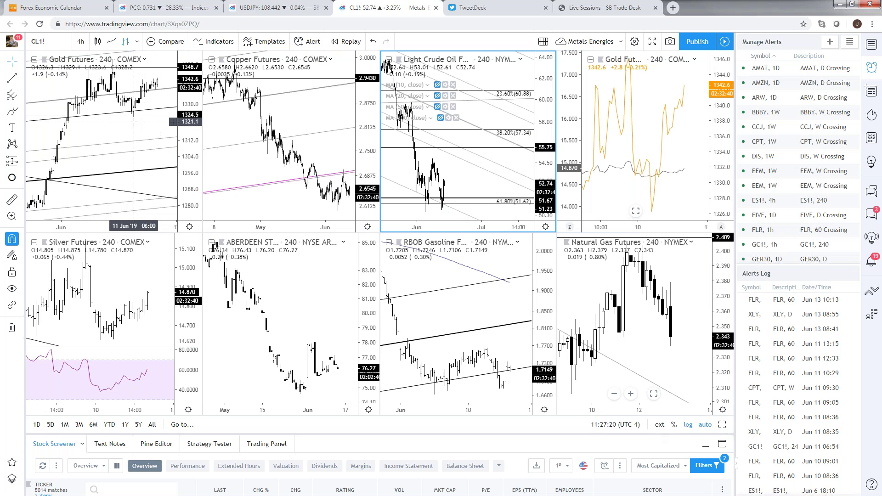
# - Maximize and zoom the Gold Futures chart, then open the USDJPY tab's layout options
pyautogui.click(145, 156)
pyautogui.click(723, 426)
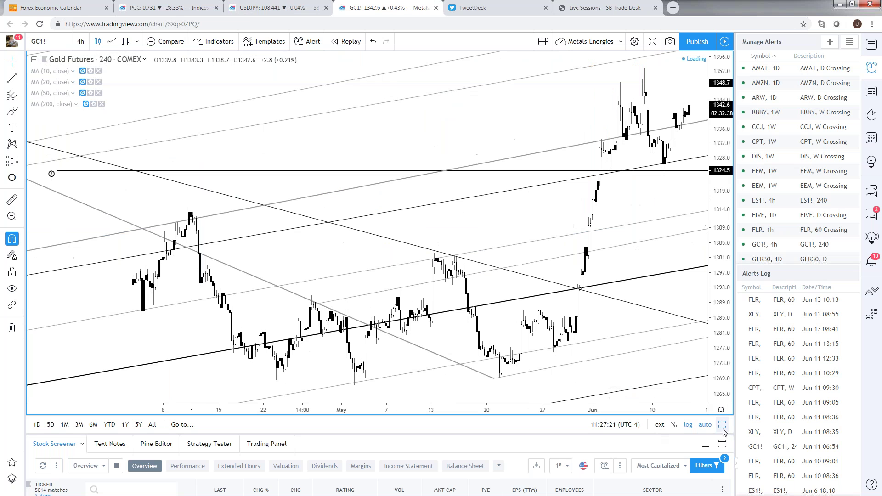
pyautogui.scroll(-2, 391, 395)
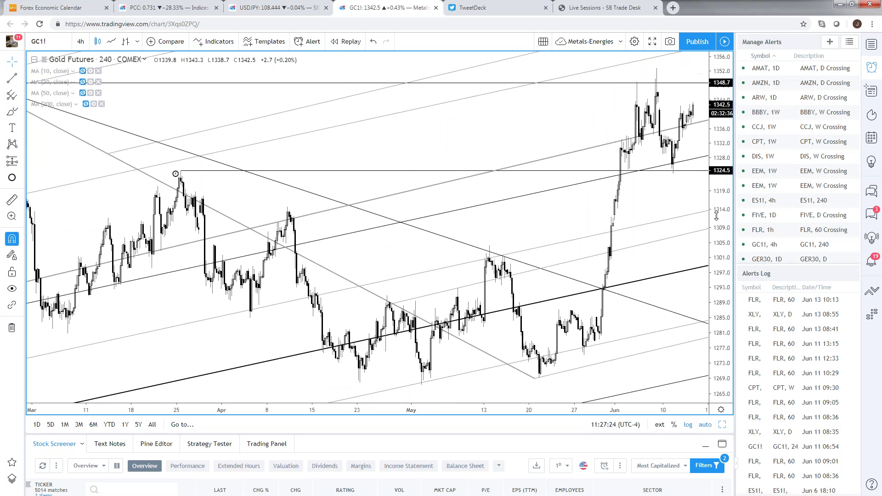
pyautogui.scroll(-5, 661, 333)
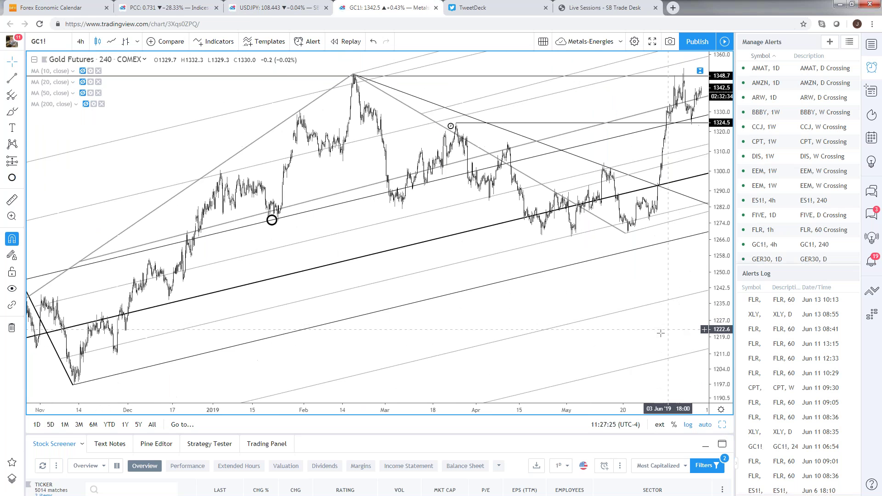
pyautogui.scroll(3, 681, 299)
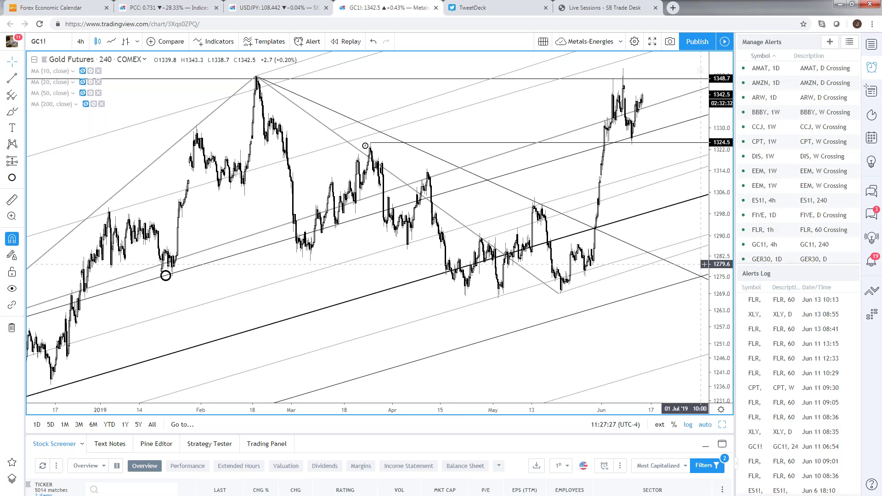
pyautogui.click(276, 8)
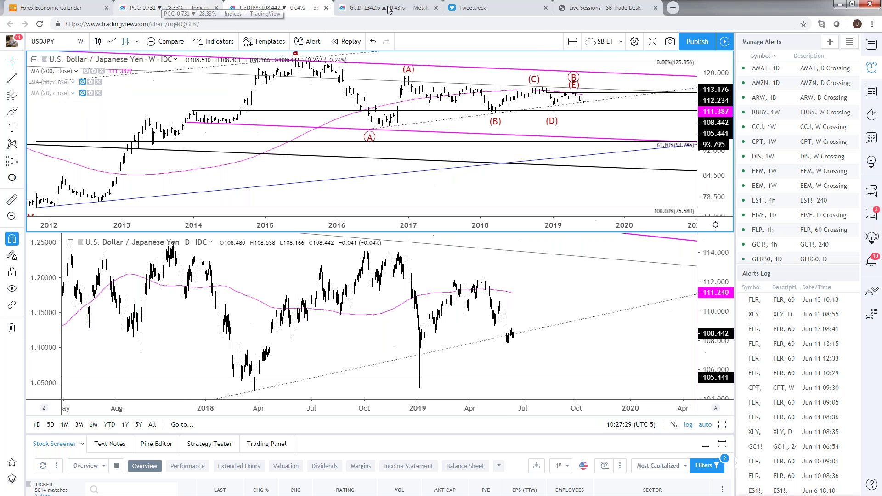
pyautogui.click(621, 41)
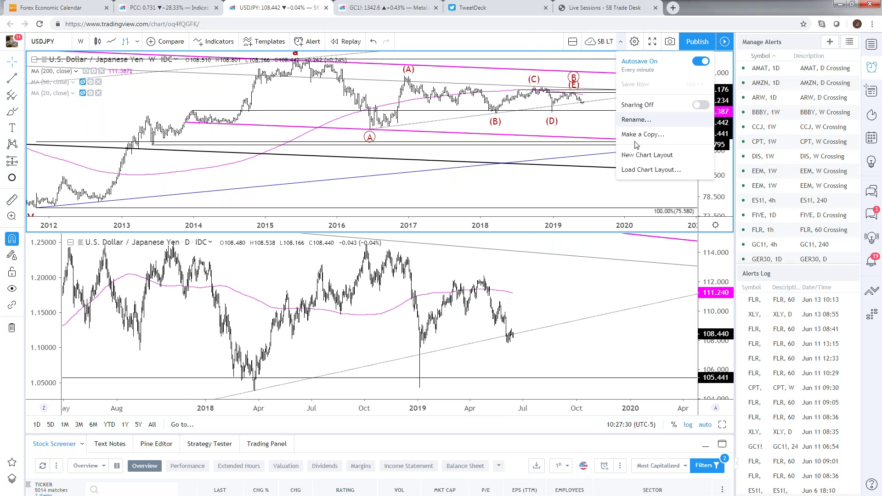
# - Load the Commodities layout and set its lower daily pane to GC1!
pyautogui.click(649, 170)
pyautogui.click(407, 261)
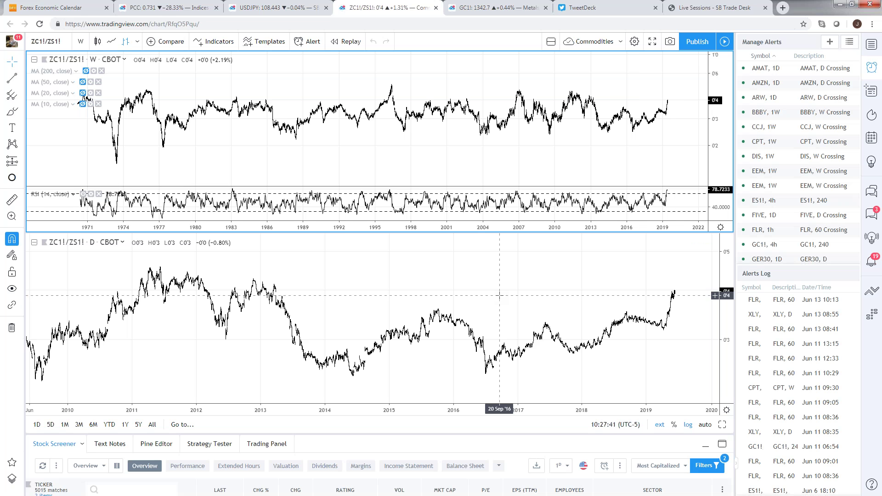
pyautogui.click(510, 297)
pyautogui.write('GC1!')
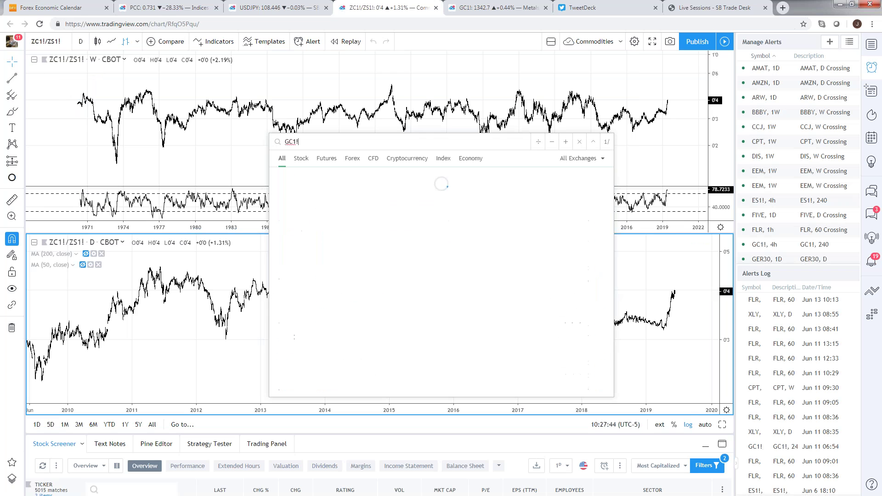
pyautogui.press('Return')
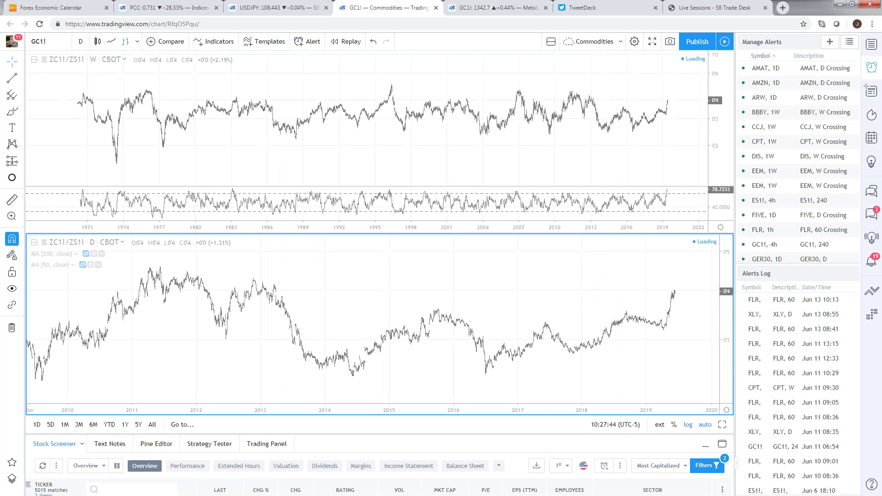
# - Expand the weekly Gold Futures pane to fill the chart area and zoom it
pyautogui.click(611, 137)
pyautogui.hotkey('alt', 'Return')
pyautogui.scroll(2, 620, 286)
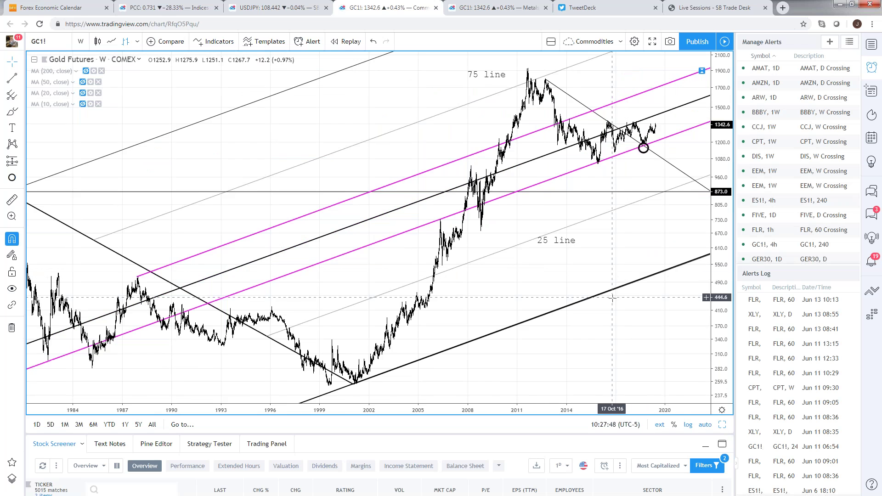
pyautogui.scroll(-4, 621, 301)
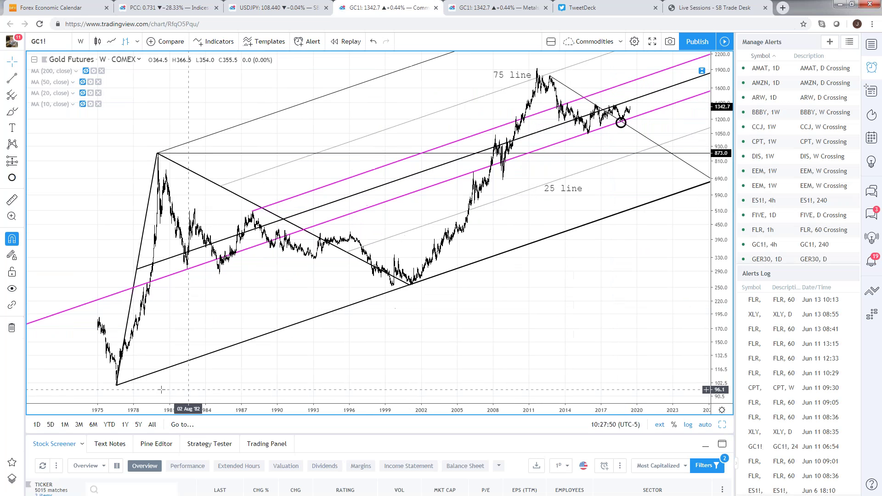
pyautogui.scroll(2, 543, 285)
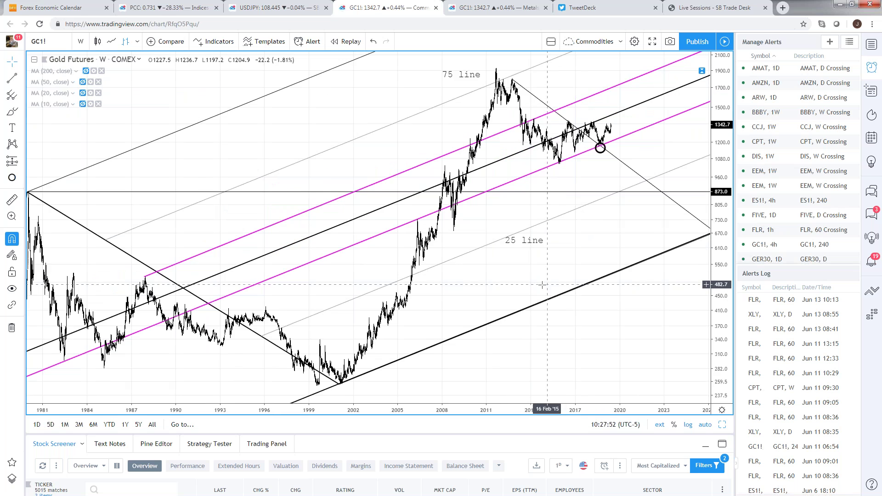
pyautogui.scroll(3, 543, 285)
pyautogui.scroll(5, 575, 297)
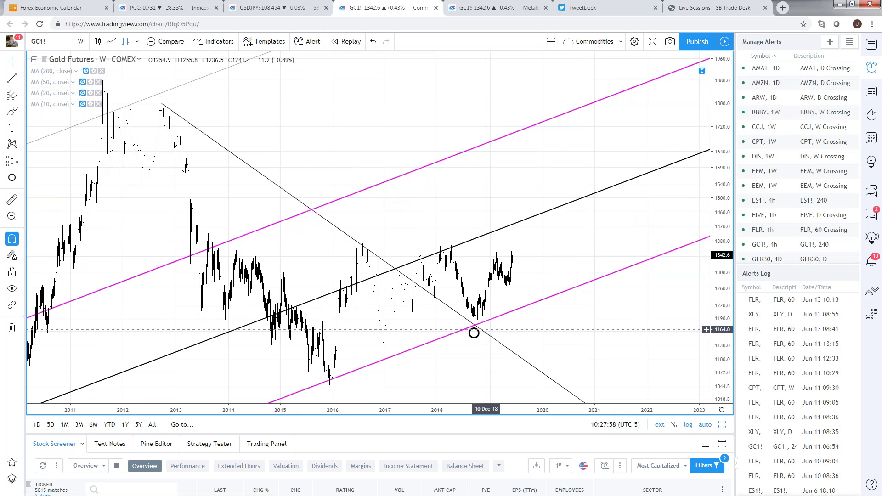
# - Adjust the weekly gold zoom to cover 2011–2023 and pick the Horizontal Ray tool
pyautogui.scroll(-2, 498, 224)
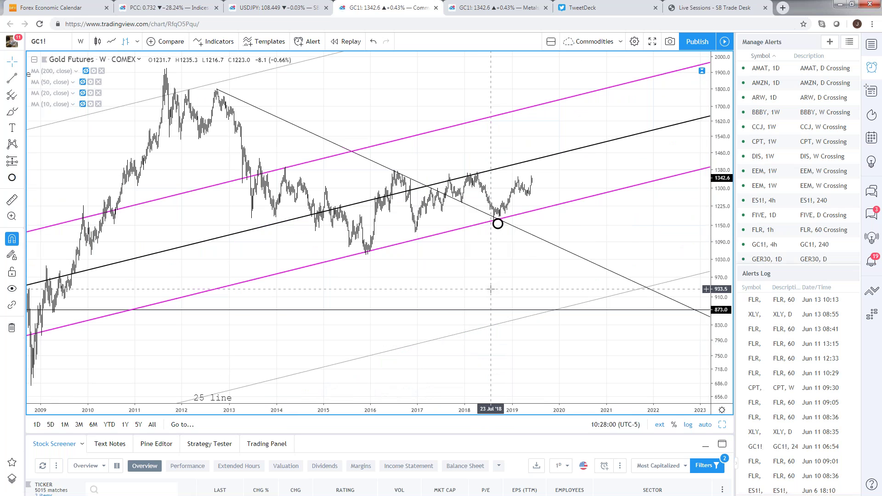
pyautogui.scroll(-5, 491, 289)
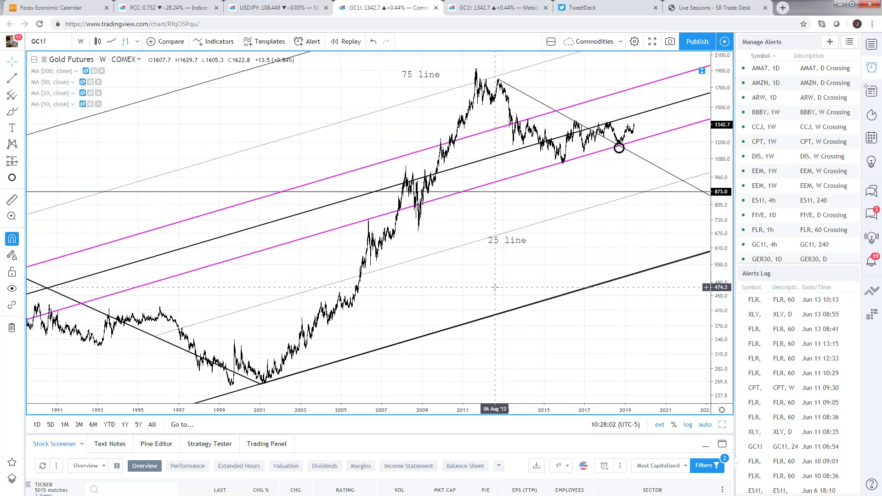
pyautogui.scroll(-2, 495, 287)
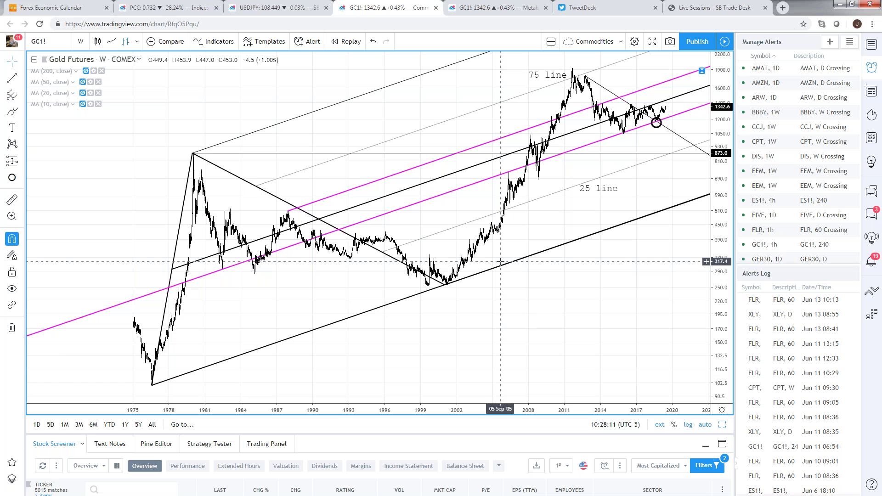
pyautogui.scroll(3, 481, 229)
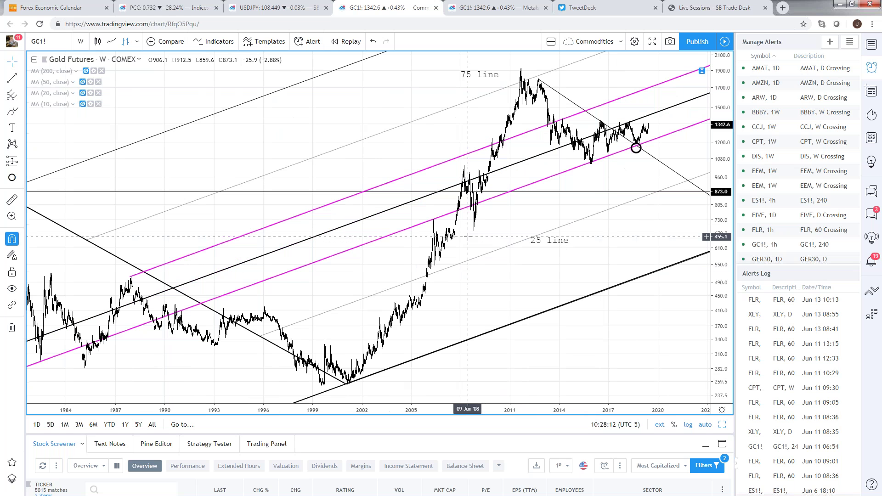
pyautogui.scroll(4, 481, 229)
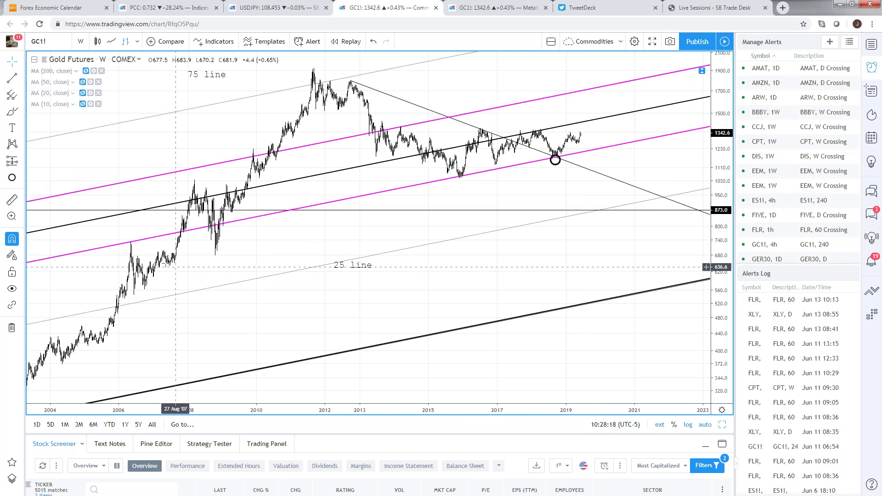
pyautogui.scroll(3, 582, 126)
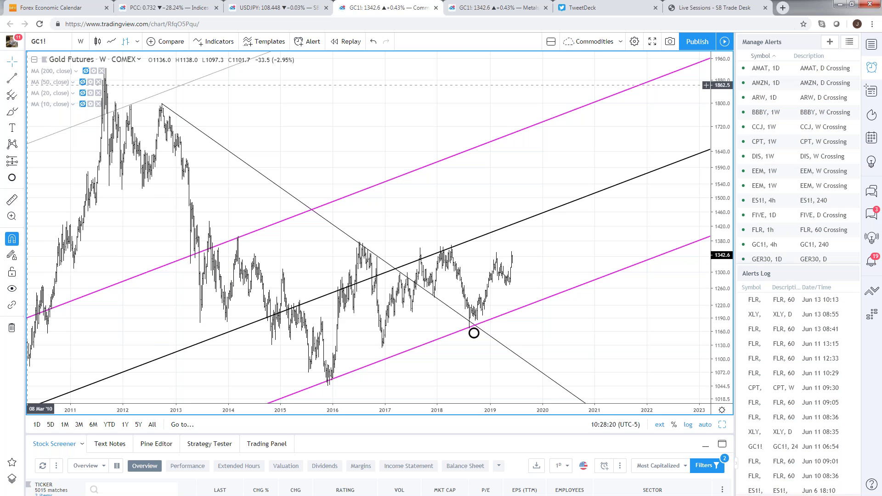
pyautogui.click(21, 79)
pyautogui.click(47, 150)
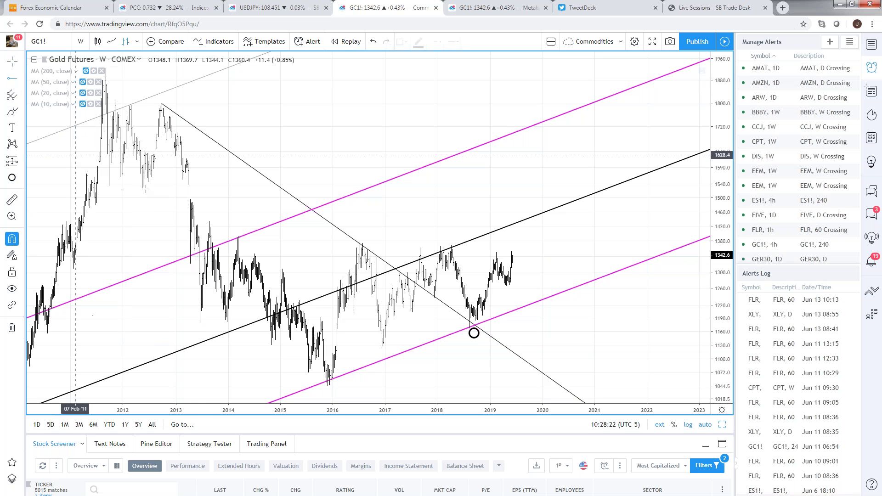
# - Place a horizontal ray at 1434.0 on the 2013 high and deselect it
pyautogui.click(209, 215)
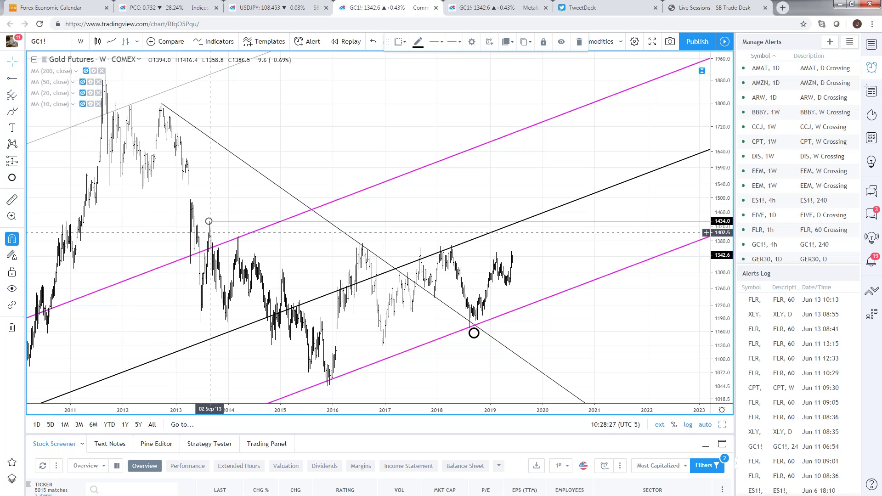
pyautogui.click(276, 190)
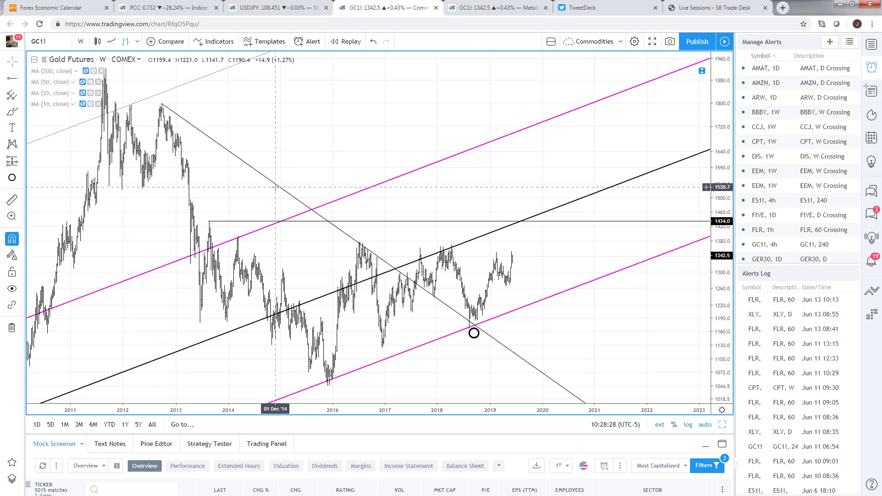
pyautogui.scroll(-3, 276, 189)
pyautogui.scroll(-5, 276, 189)
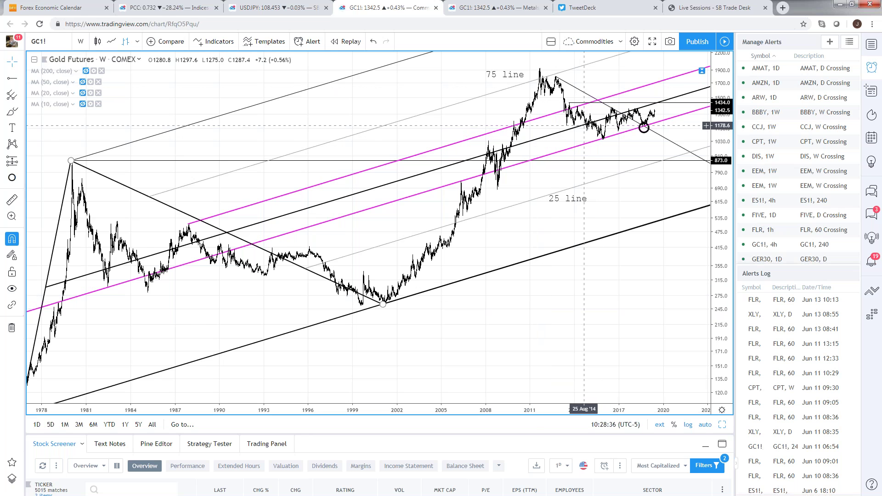
# - Zoom out to the full weekly history and restore the two-chart layout with the daily chart
pyautogui.scroll(3, 513, 151)
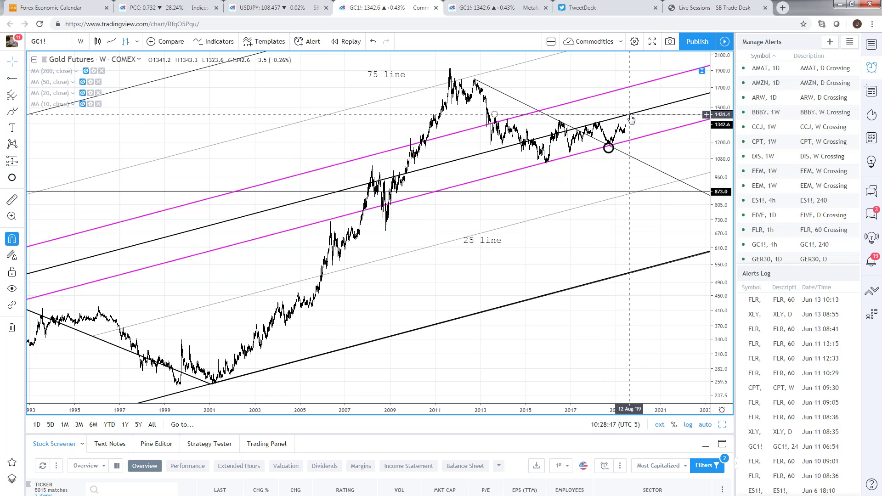
pyautogui.scroll(-2, 617, 237)
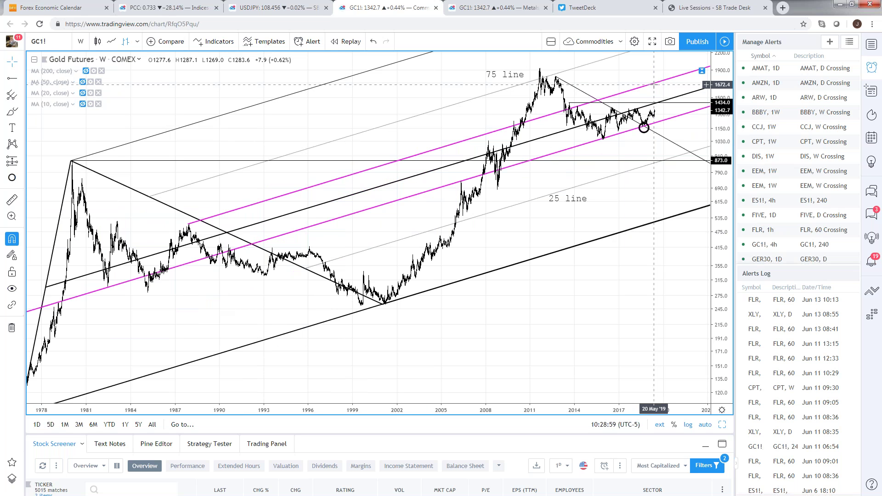
pyautogui.click(723, 427)
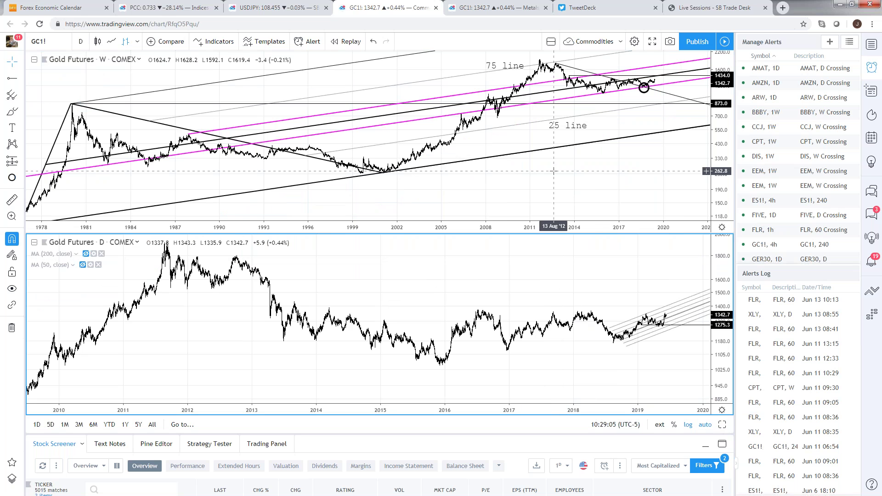
# - Load Silver Futures (SI1!) and expand the weekly Silver chart to fill the layout
pyautogui.write('SI1!')
pyautogui.press('Return')
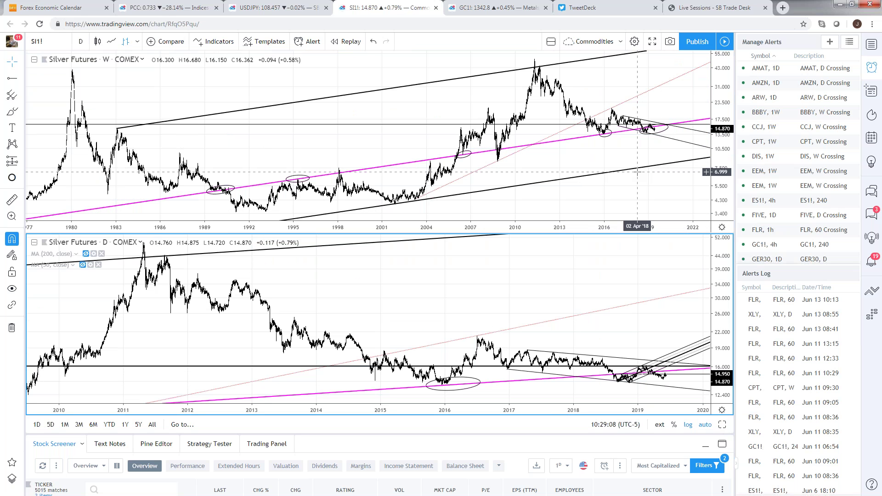
pyautogui.click(643, 180)
pyautogui.hotkey('alt', 'Return')
# - Zoom in on the weekly Silver chart's channel lines and ellipses
pyautogui.scroll(-5, 494, 346)
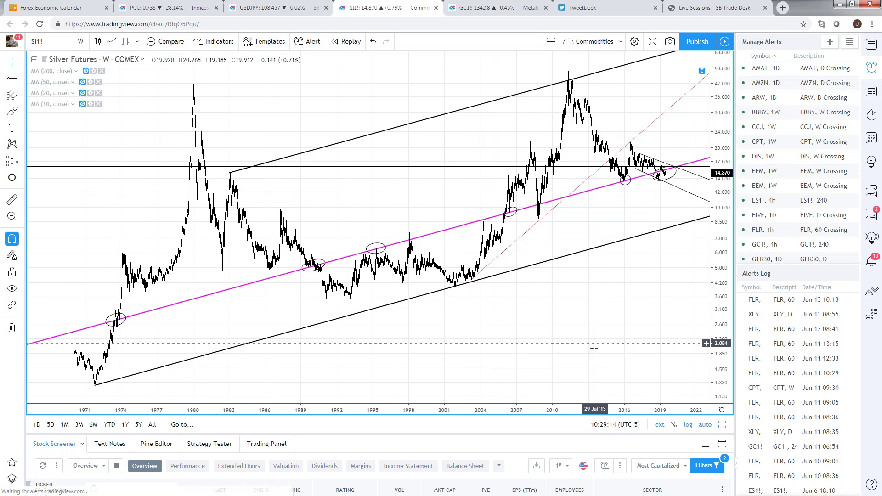
pyautogui.scroll(2, 592, 352)
pyautogui.scroll(5, 592, 352)
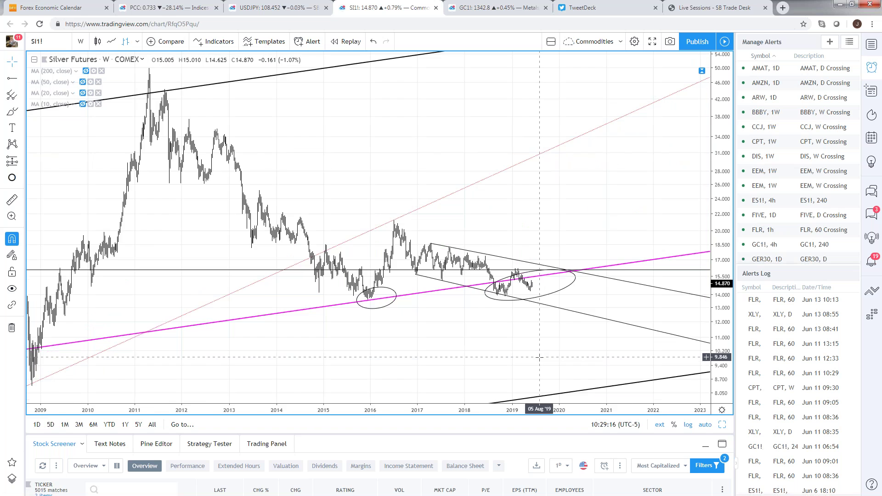
pyautogui.scroll(2, 479, 354)
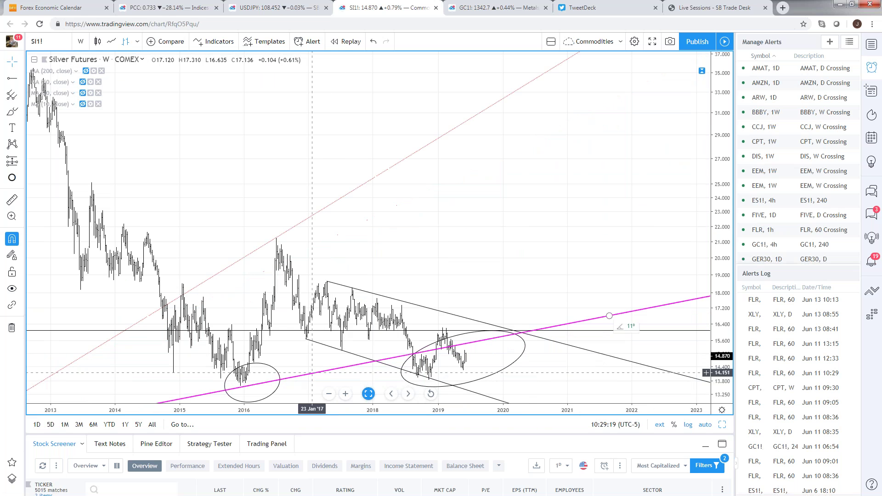
pyautogui.scroll(3, 292, 186)
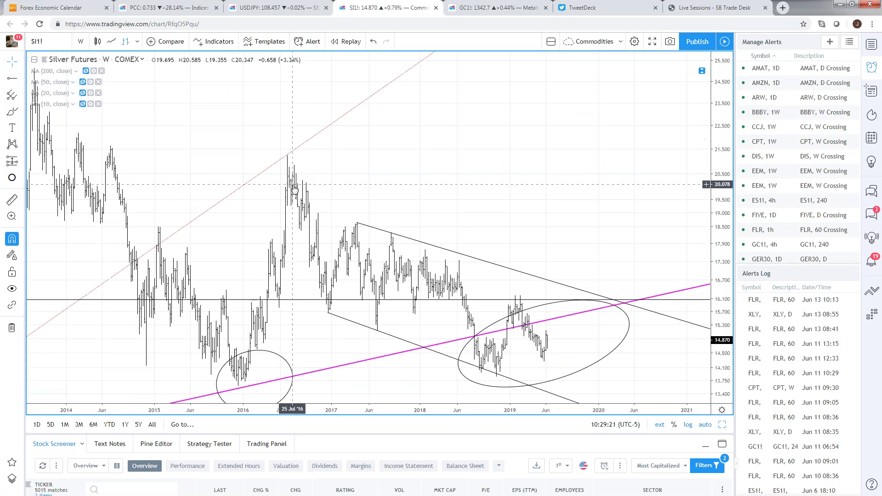
pyautogui.scroll(3, 291, 186)
# - Switch the Silver chart to the 1D daily interval and zoom around it
pyautogui.write('1D')
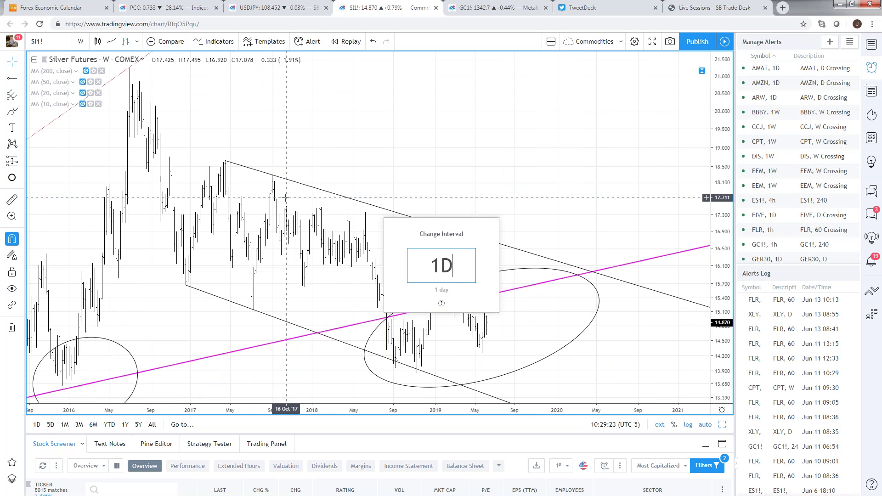
pyautogui.press('Return')
pyautogui.scroll(3, 481, 211)
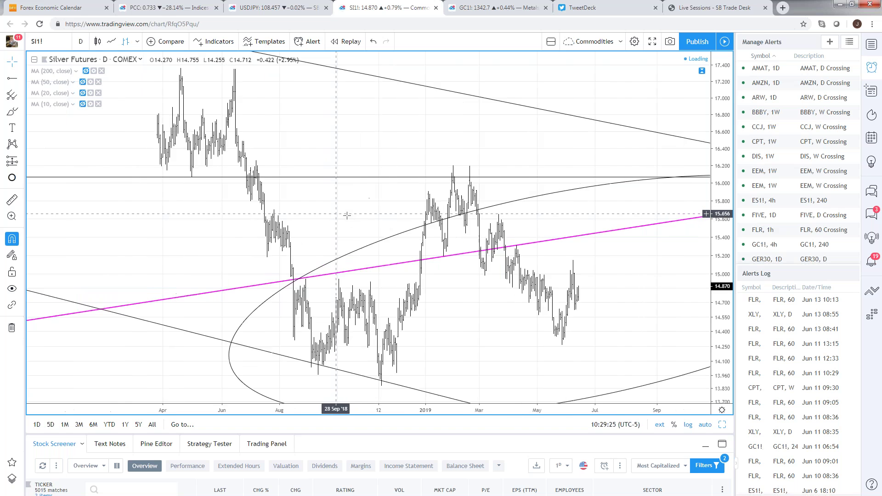
pyautogui.scroll(-3, 481, 210)
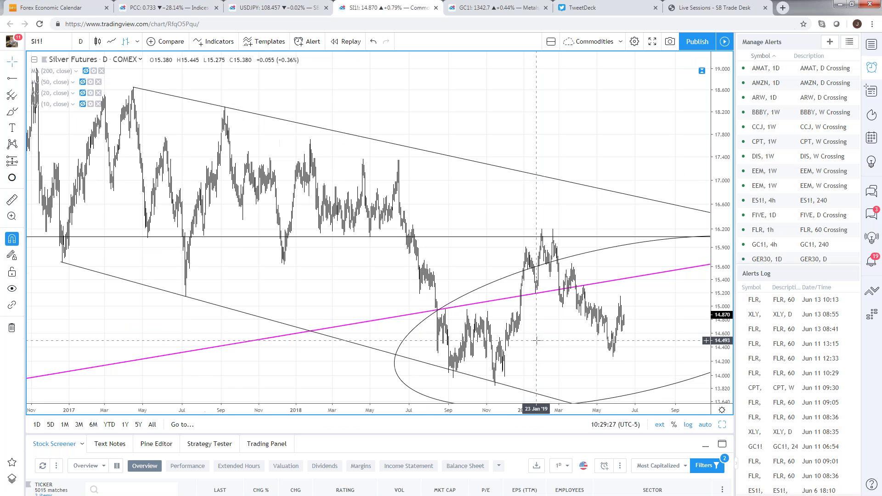
pyautogui.scroll(-1, 536, 341)
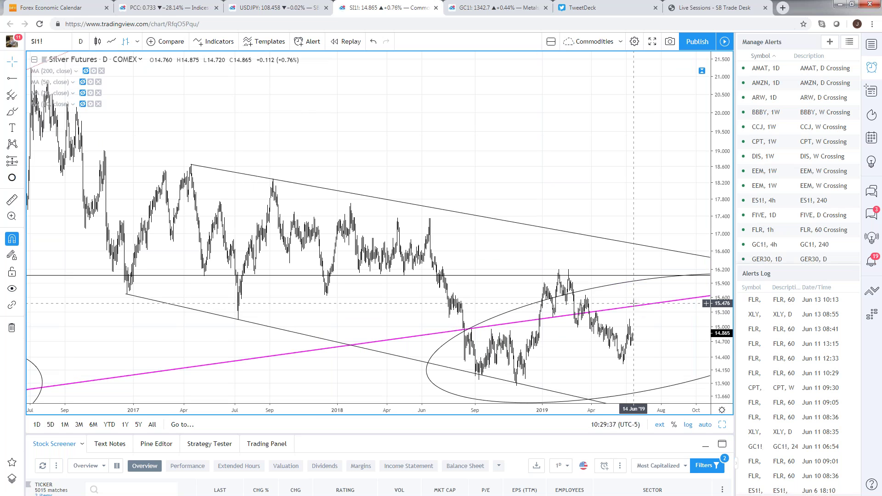
pyautogui.scroll(2, 569, 271)
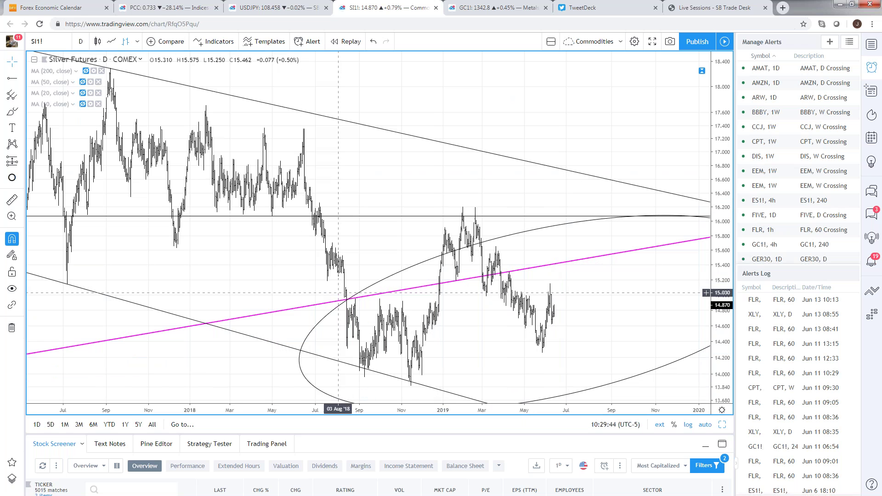
pyautogui.scroll(1, 299, 314)
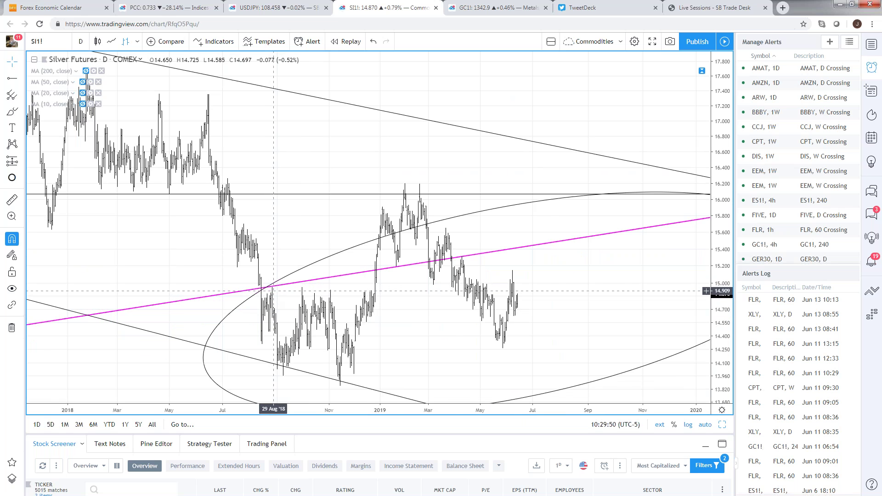
pyautogui.scroll(1, 295, 285)
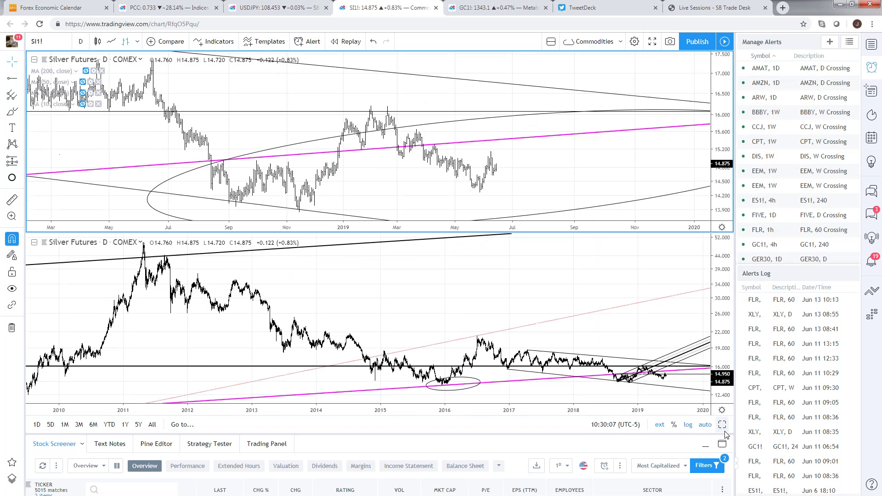
# - Zoom back out and bring TradeStation's BIG forex desktop to the front
pyautogui.scroll(-2, 453, 168)
pyautogui.scroll(-3, 454, 168)
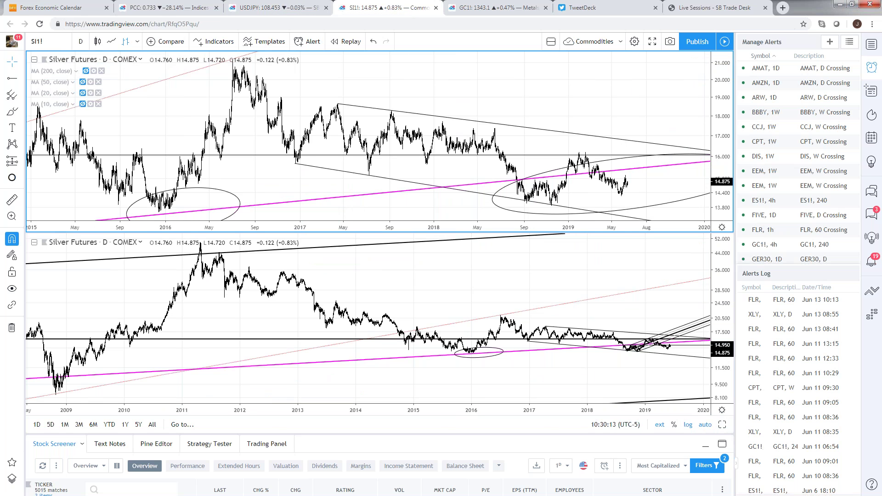
pyautogui.hotkey('alt', 'Tab')
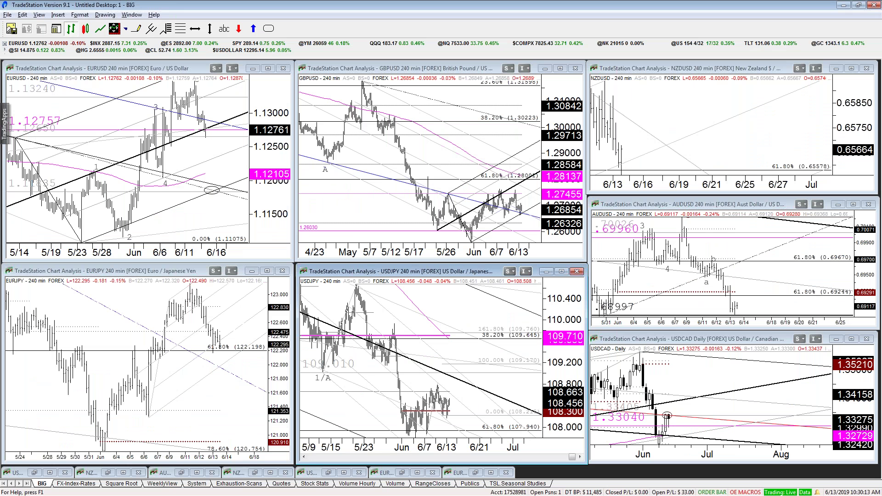
pyautogui.click(469, 70)
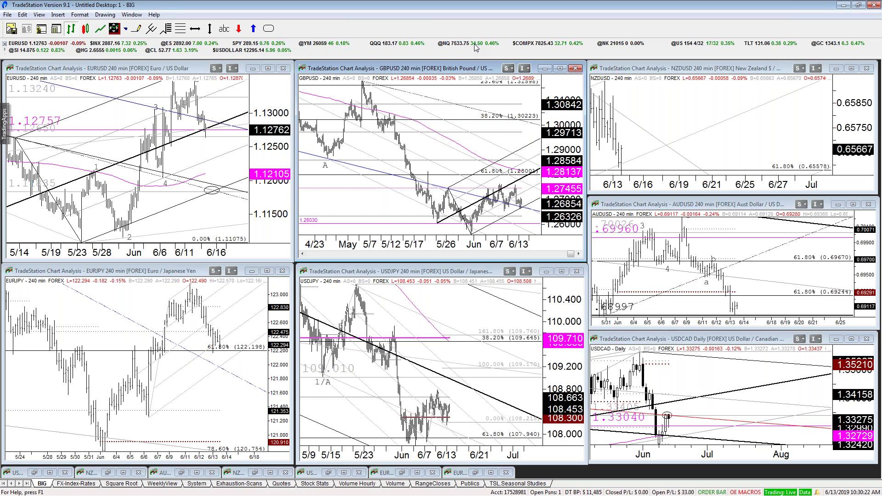
pyautogui.click(206, 149)
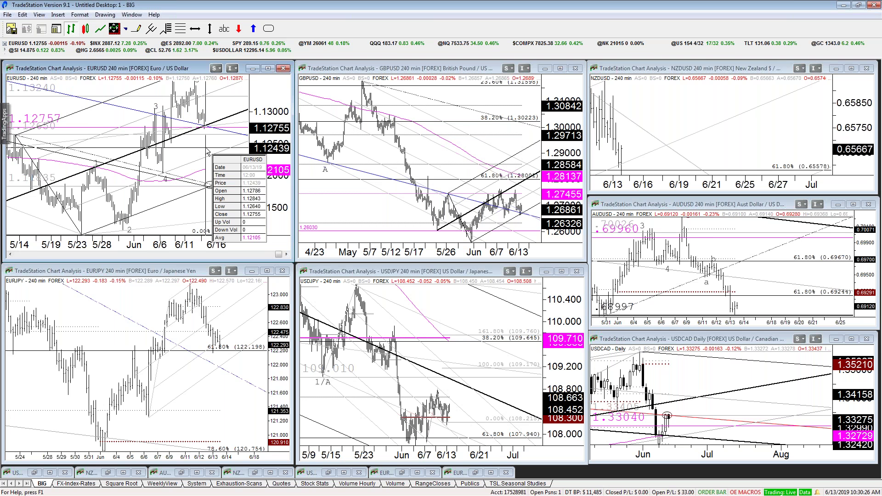
pyautogui.click(374, 484)
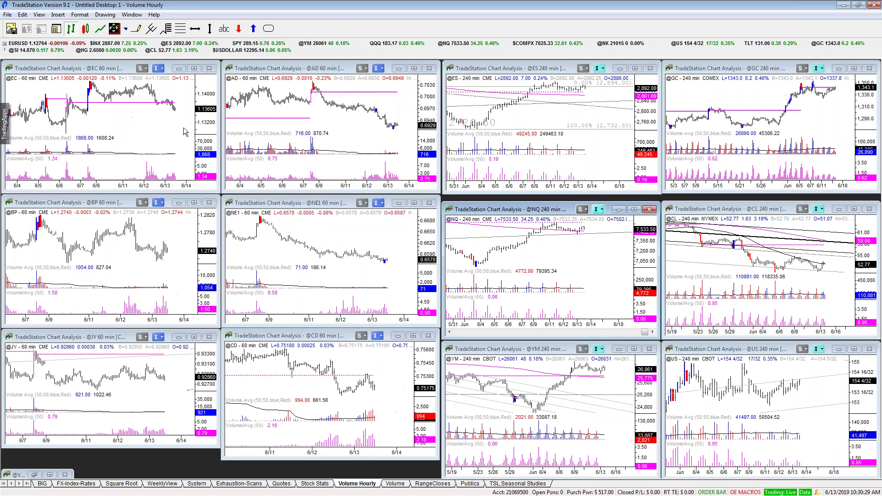
pyautogui.click(131, 112)
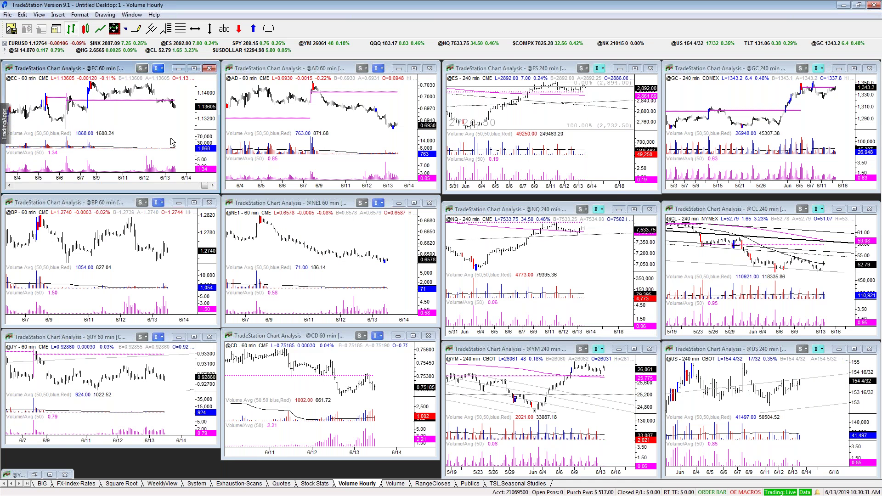
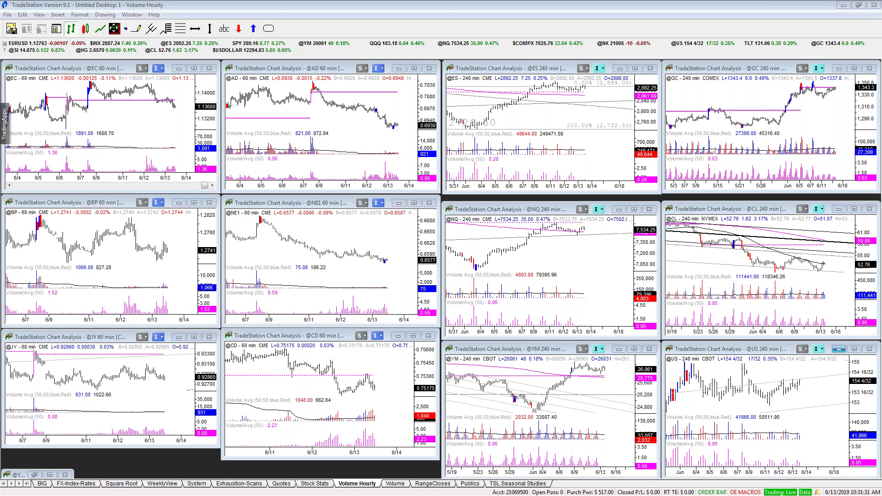
# - Switch from TradeStation to the TradingView Silver Futures charts in Chrome
pyautogui.hotkey('alt', 'Tab')
pyautogui.scroll(-3, 641, 156)
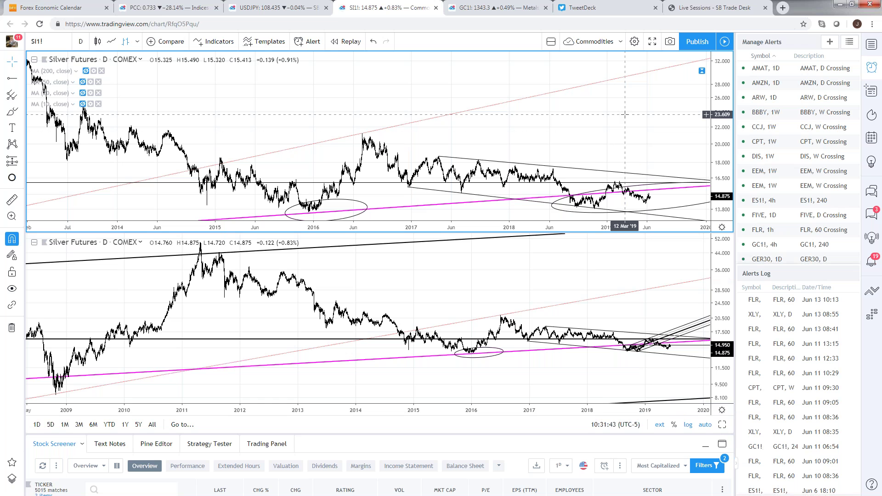
# - Set the silver chart to the 1W interval and collapse it to a single full-height chart
pyautogui.write('1')
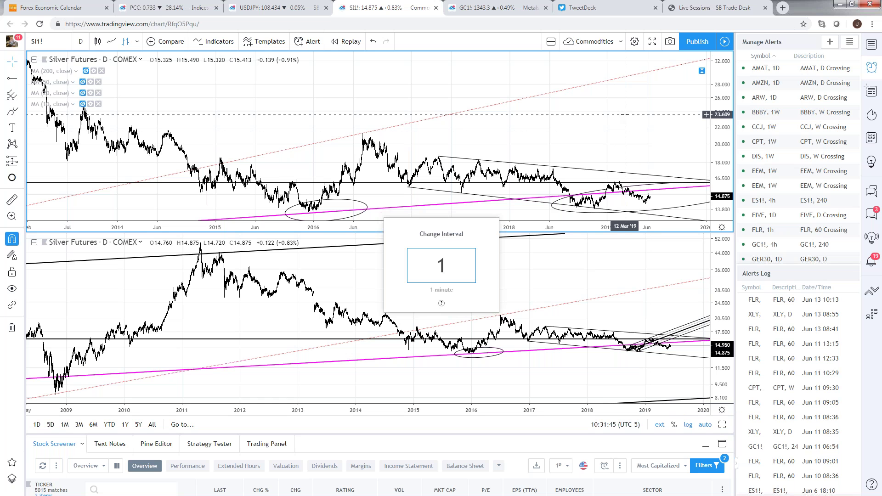
pyautogui.write('w')
pyautogui.press('Return')
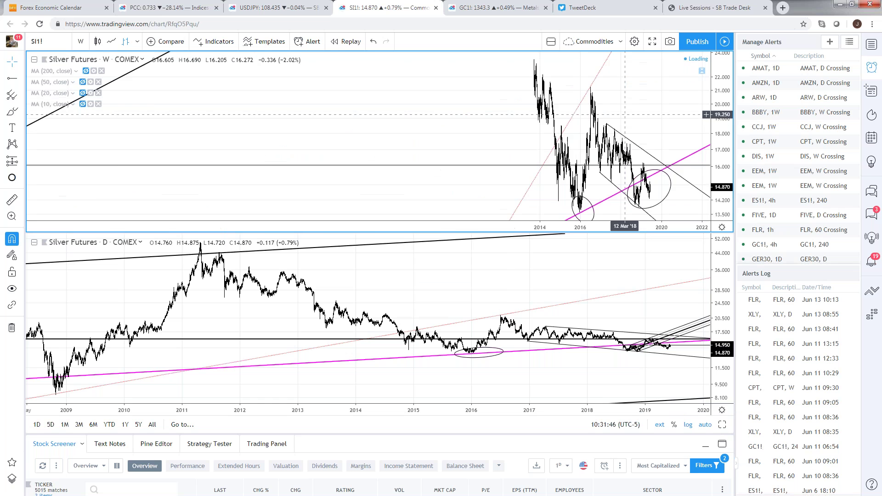
pyautogui.hotkey('alt', 'Return')
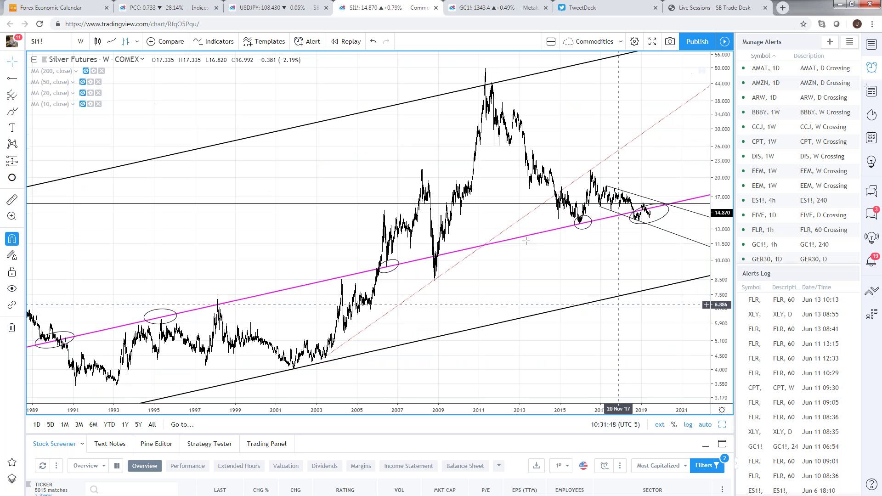
# - Zoom and pan the weekly silver chart to focus on the 2004–2012 period
pyautogui.scroll(-2, 275, 302)
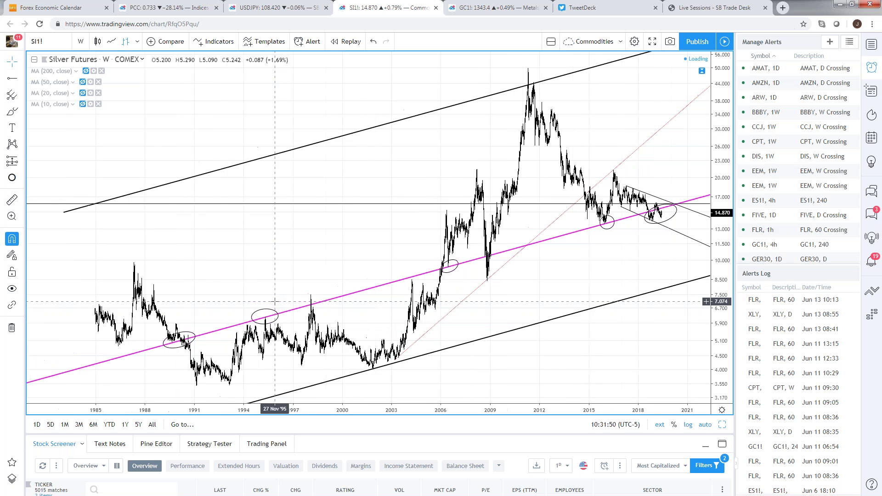
pyautogui.scroll(2, 554, 271)
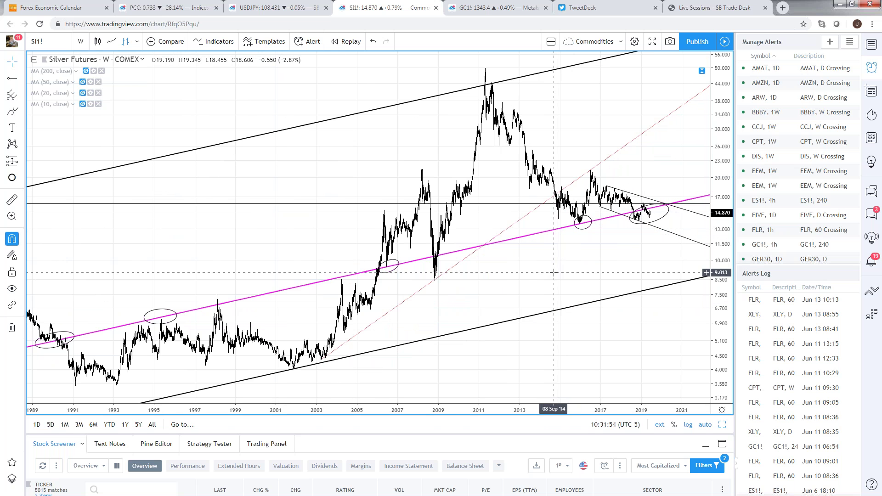
pyautogui.scroll(2, 555, 274)
pyautogui.scroll(2, 556, 285)
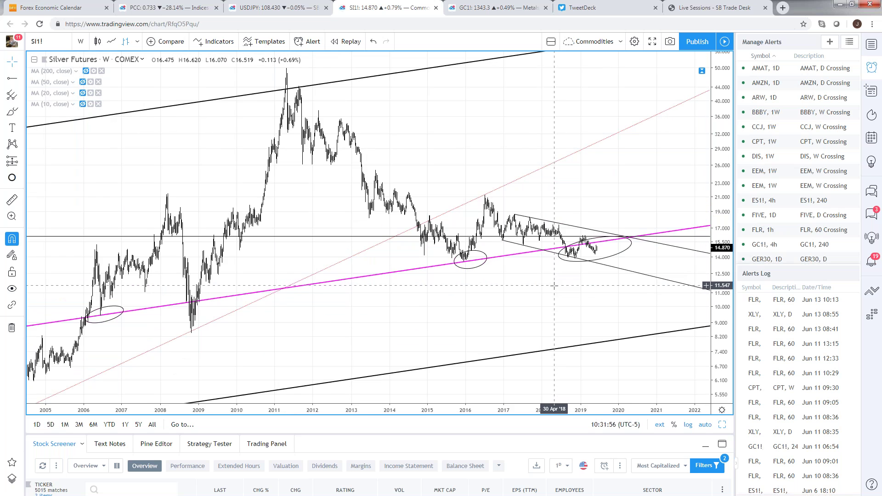
pyautogui.scroll(1, 329, 319)
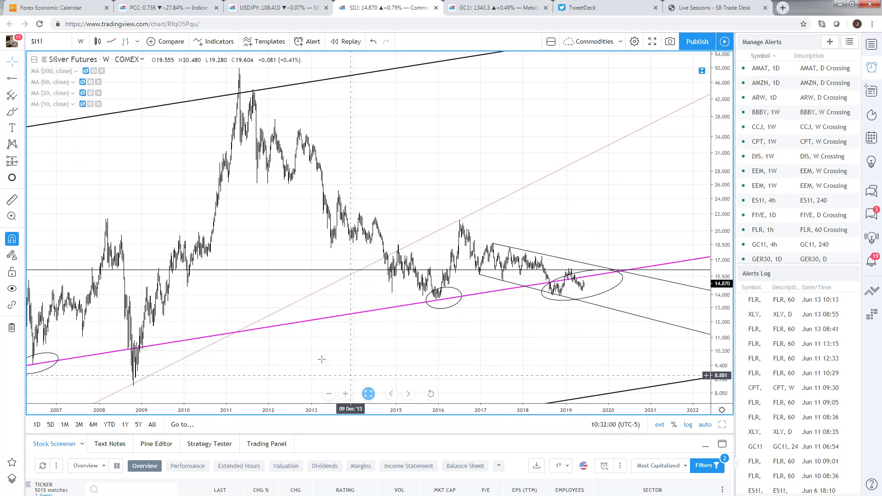
pyautogui.moveTo(195, 220); pyautogui.dragTo(498, 221)
pyautogui.scroll(2, 498, 221)
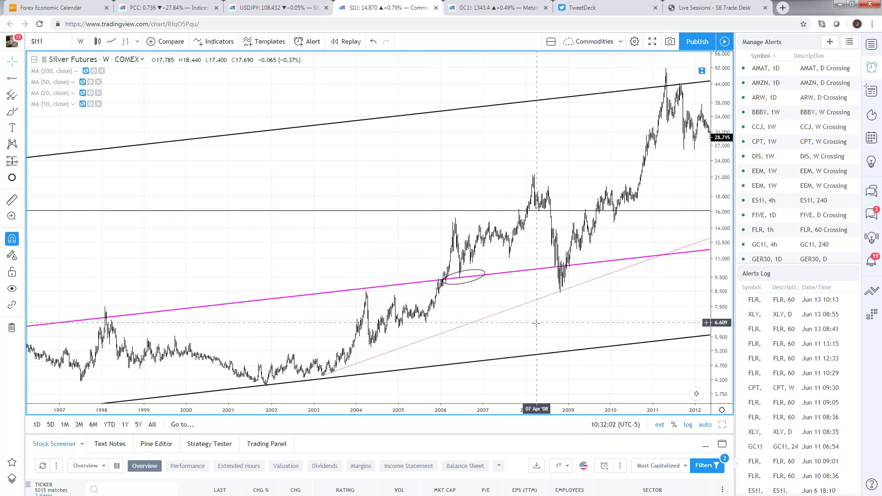
pyautogui.moveTo(591, 336); pyautogui.dragTo(535, 337)
pyautogui.scroll(3, 536, 337)
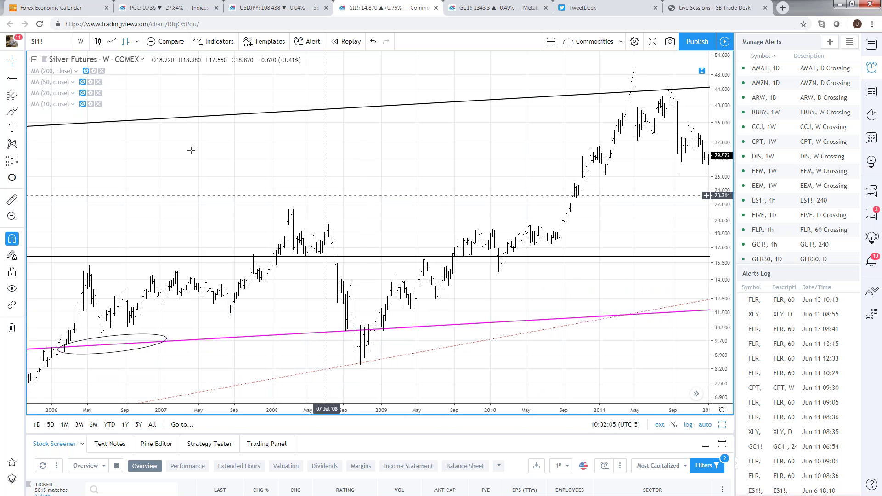
pyautogui.scroll(2, 269, 227)
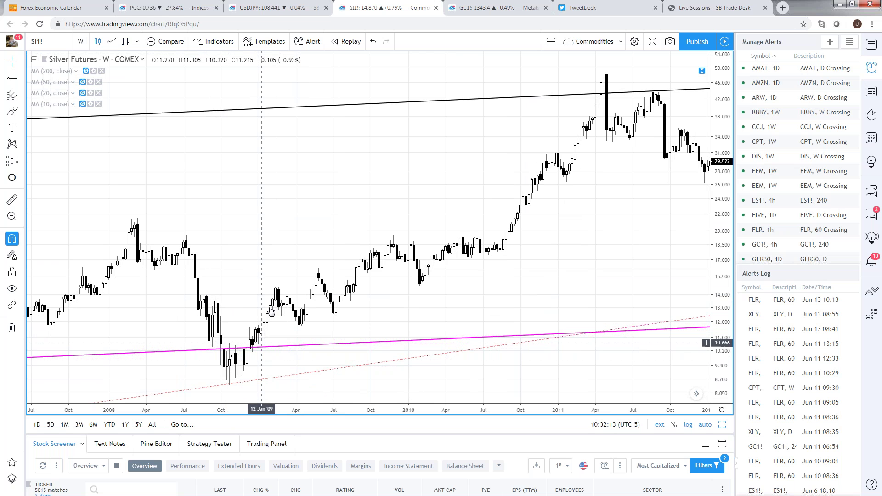
pyautogui.hscroll(15, 651, 225)
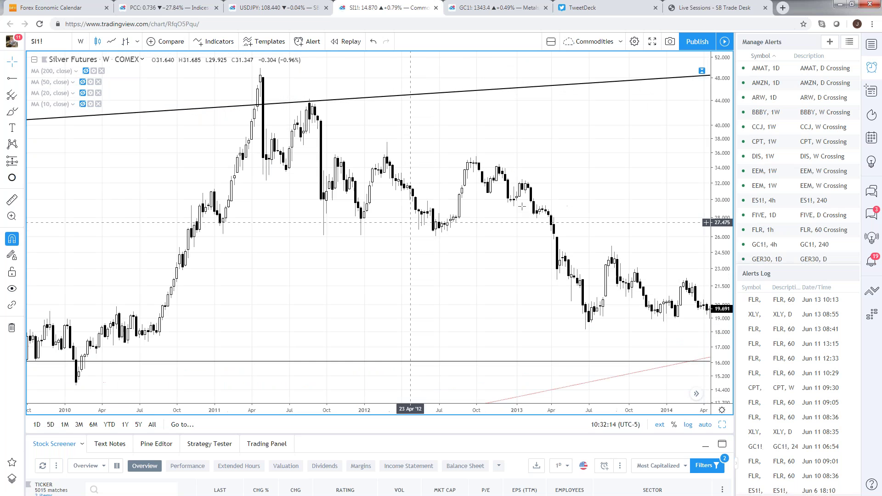
pyautogui.hscroll(15, 373, 226)
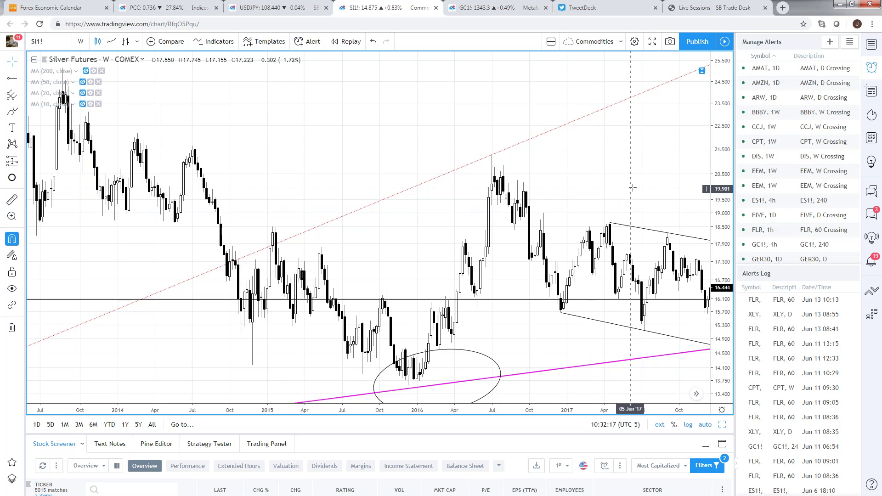
pyautogui.scroll(-3, 404, 271)
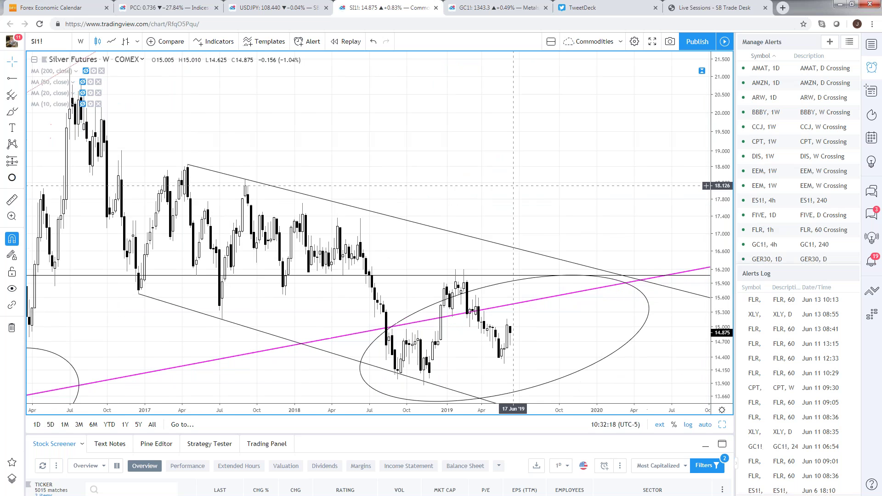
pyautogui.scroll(-3, 487, 350)
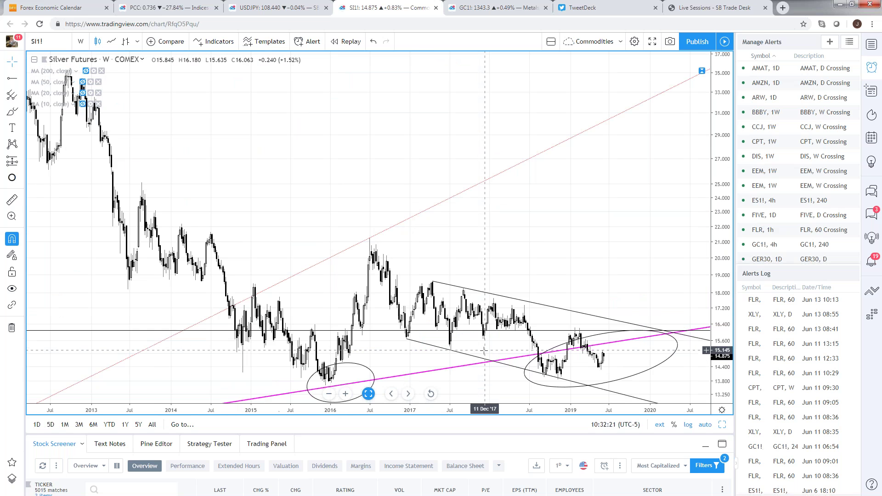
pyautogui.scroll(-3, 591, 246)
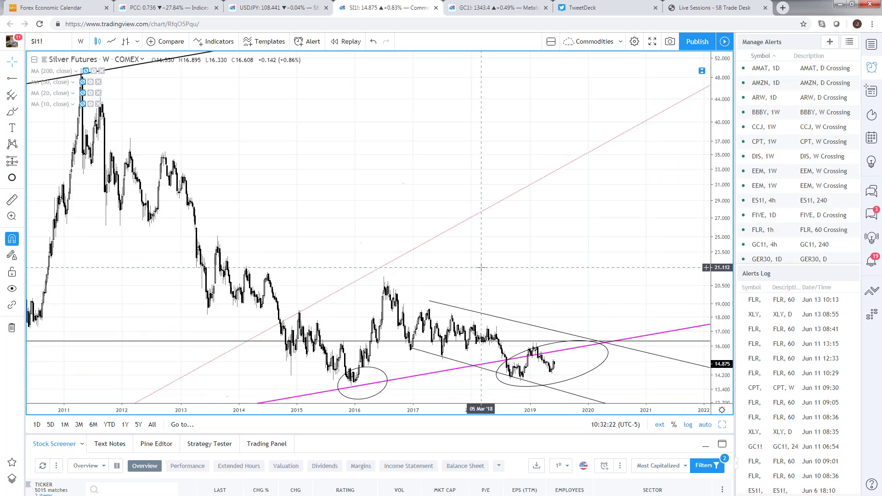
pyautogui.scroll(-1, 599, 234)
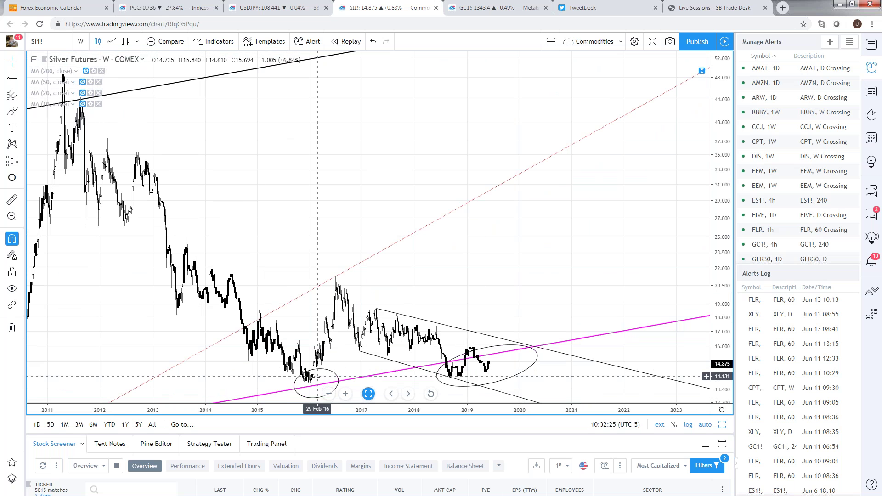
pyautogui.scroll(3, 440, 390)
pyautogui.scroll(1, 381, 368)
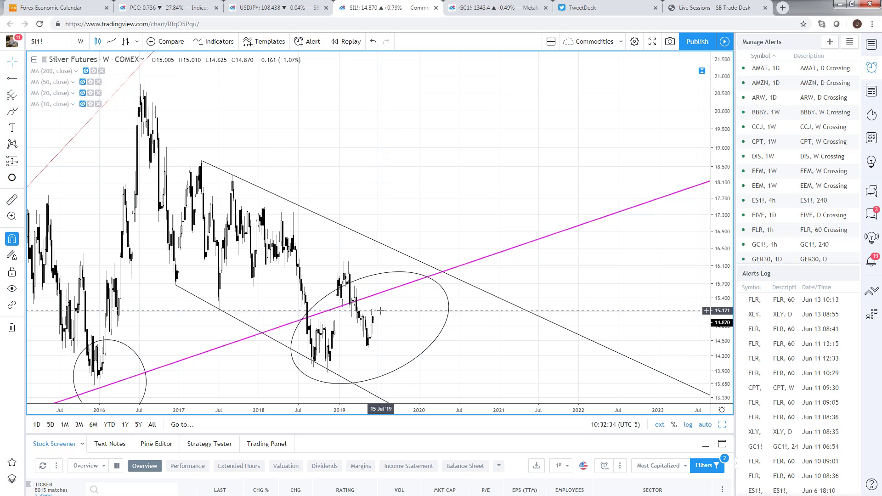
pyautogui.scroll(-2, 382, 316)
# - Change the chart symbol to GC1! gold futures and zoom out
pyautogui.write('G')
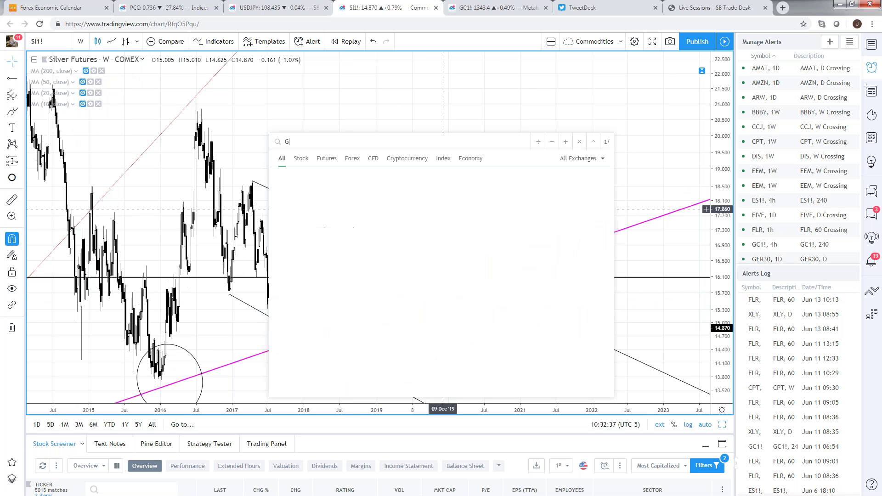
pyautogui.write('C1!')
pyautogui.press('Return')
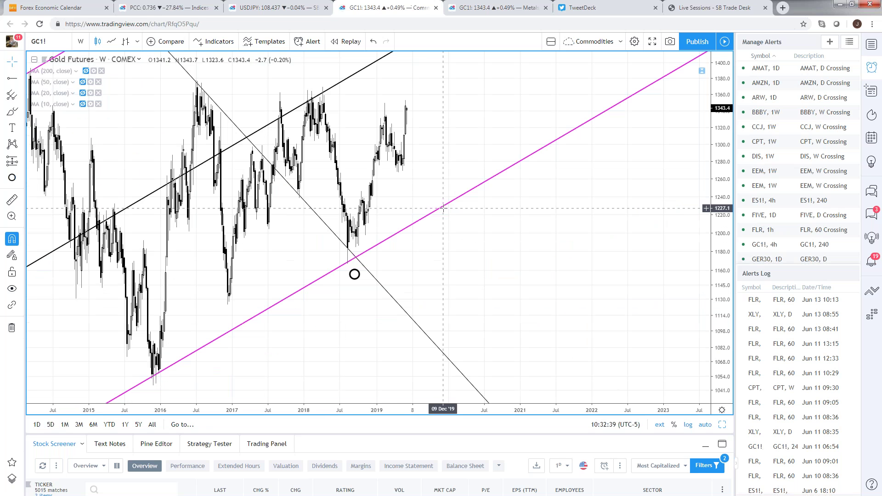
pyautogui.scroll(-6, 439, 249)
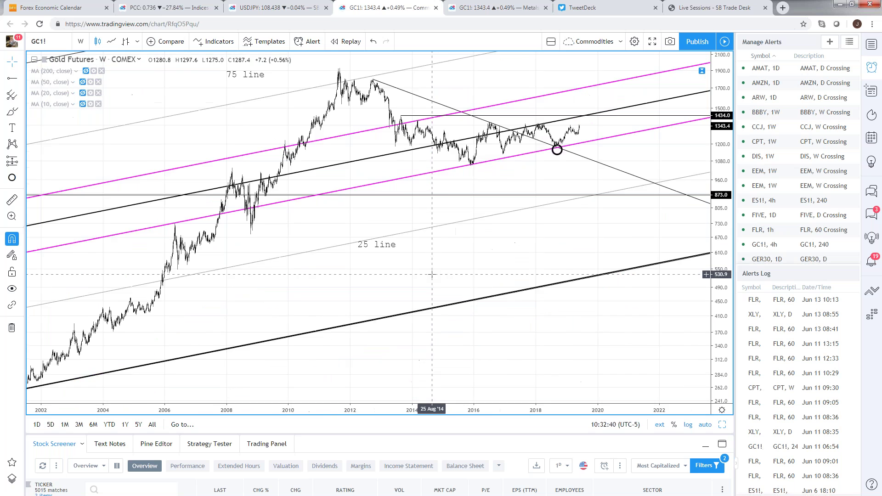
pyautogui.scroll(-3, 433, 274)
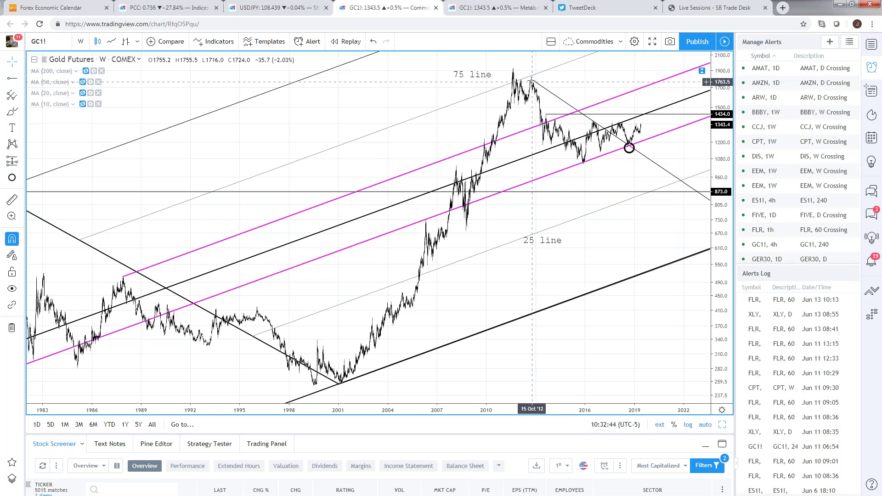
# - Select the circle at the 2018 low and reframe the weekly gold chart
pyautogui.click(631, 153)
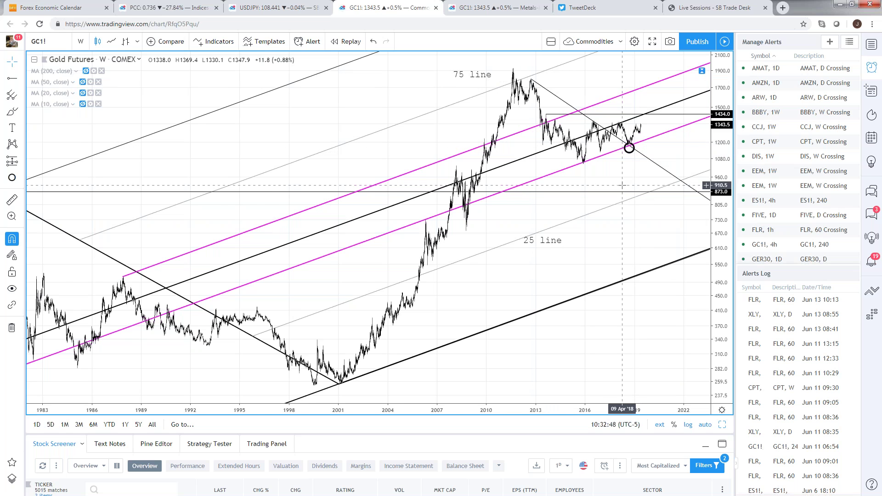
pyautogui.scroll(1, 617, 205)
pyautogui.scroll(5, 618, 205)
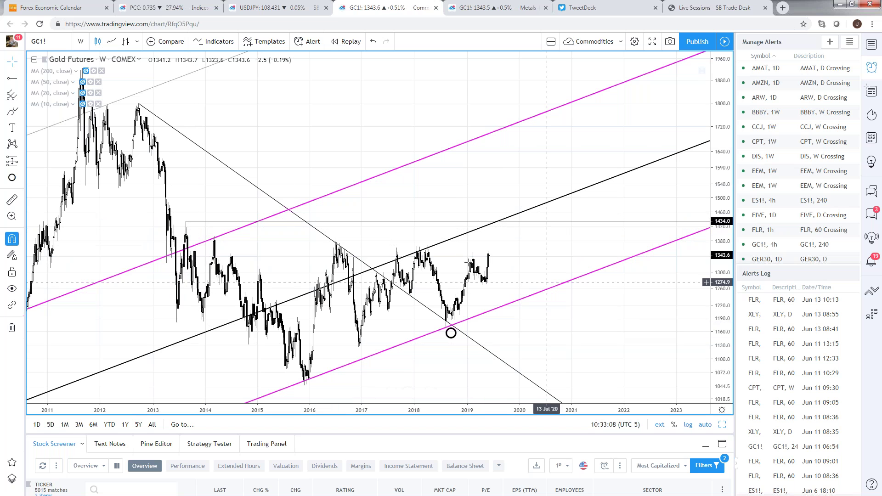
pyautogui.moveTo(478, 179); pyautogui.dragTo(491, 179)
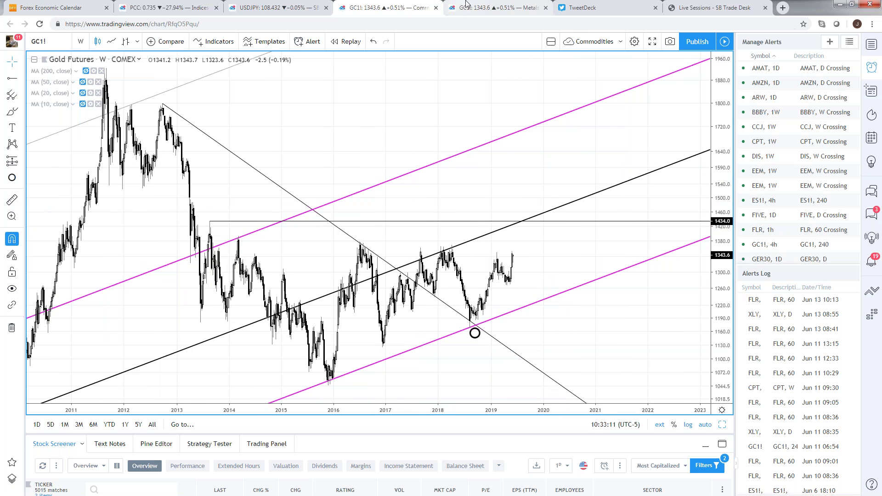
# - On the 4h gold chart, turn on the log scale and hide the pitchfork drawing
pyautogui.click(490, 8)
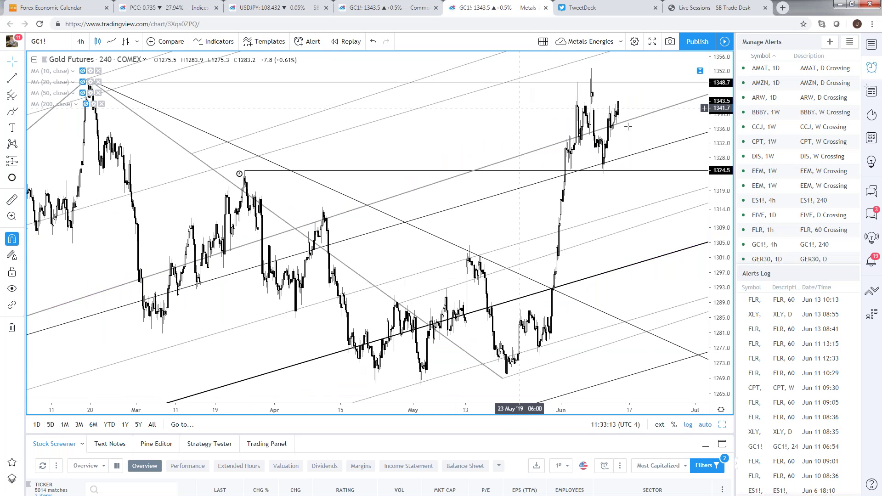
pyautogui.click(686, 425)
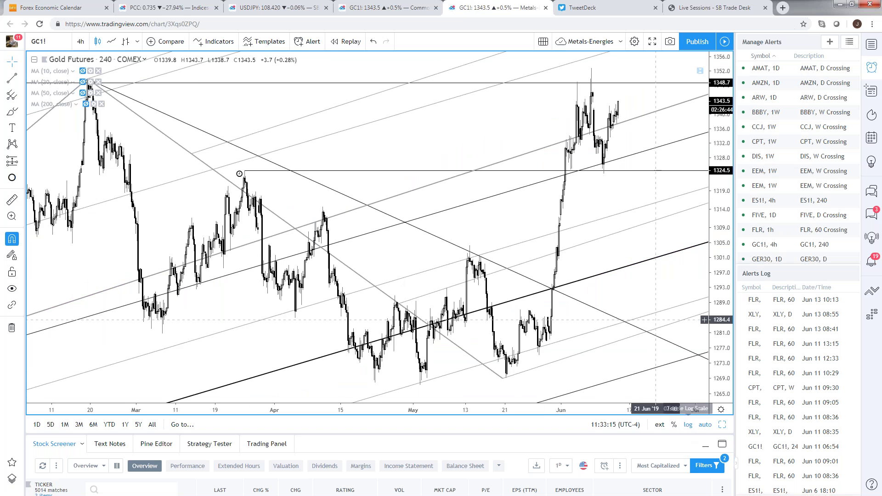
pyautogui.scroll(-3, 533, 186)
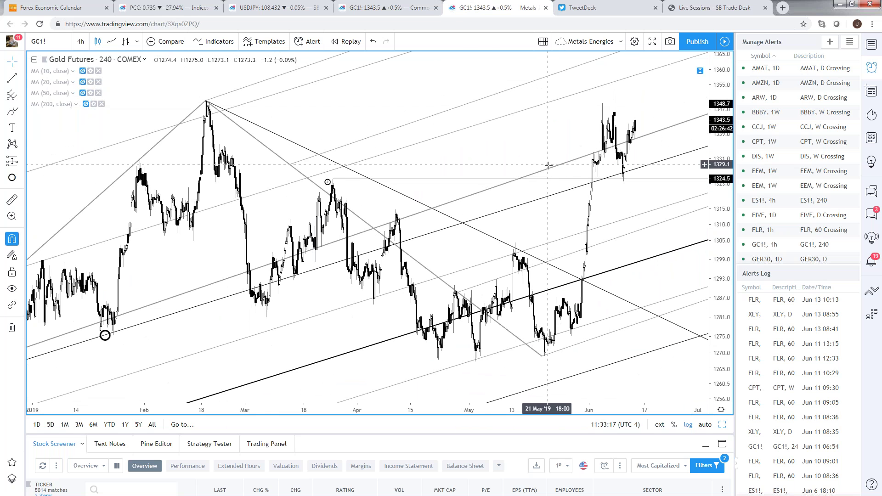
pyautogui.rightClick(546, 173)
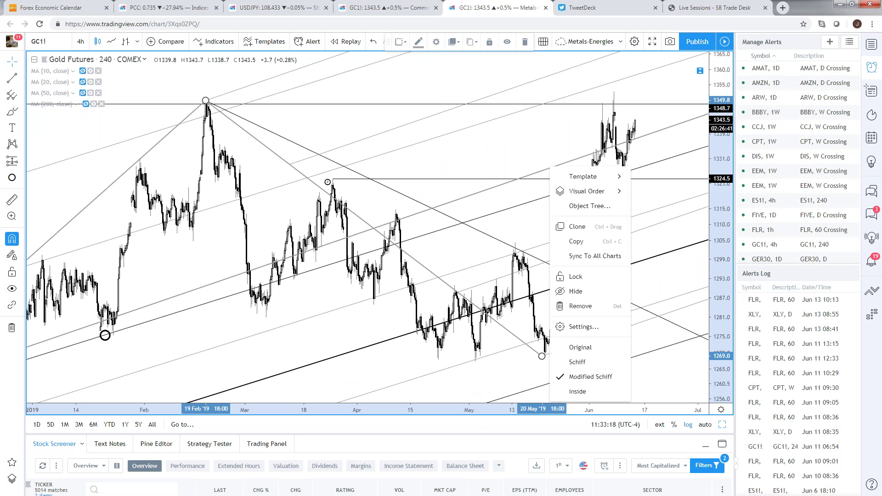
pyautogui.rightClick(536, 179)
pyautogui.click(564, 298)
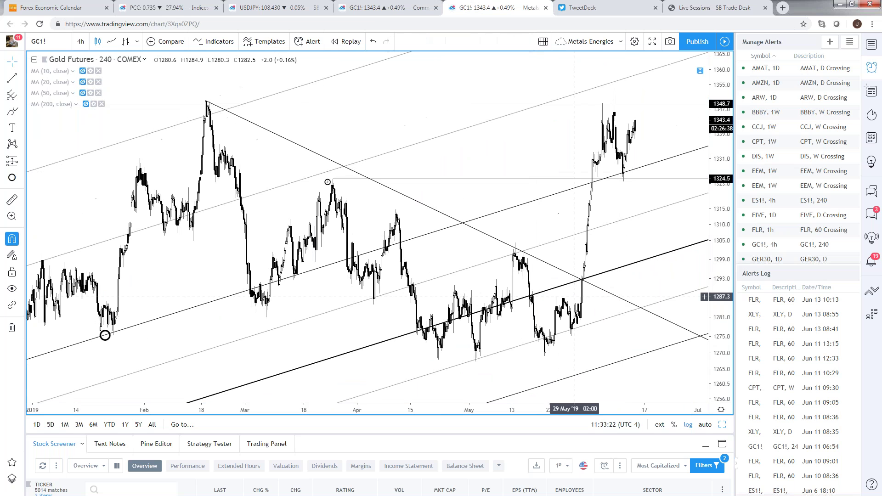
# - Auto-fit and compress the 4h price scale, then return to the weekly gold tab
pyautogui.scroll(-3, 578, 302)
pyautogui.scroll(-2, 578, 302)
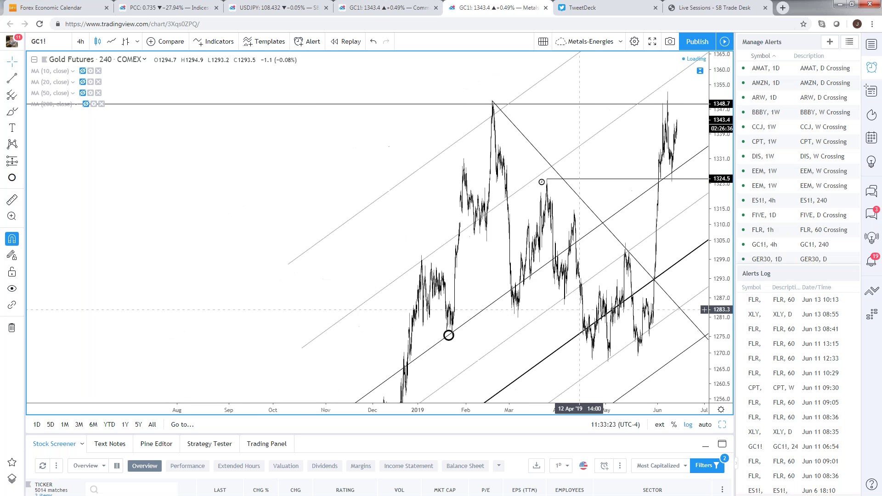
pyautogui.click(701, 425)
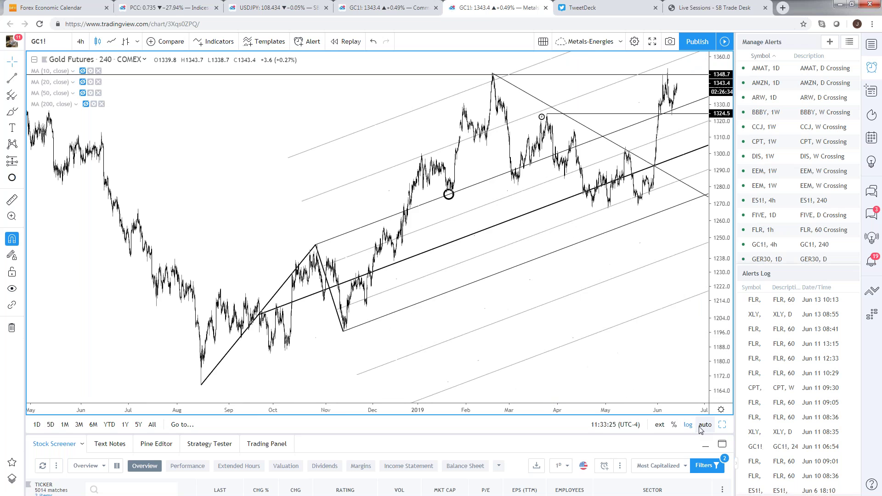
pyautogui.scroll(2, 683, 340)
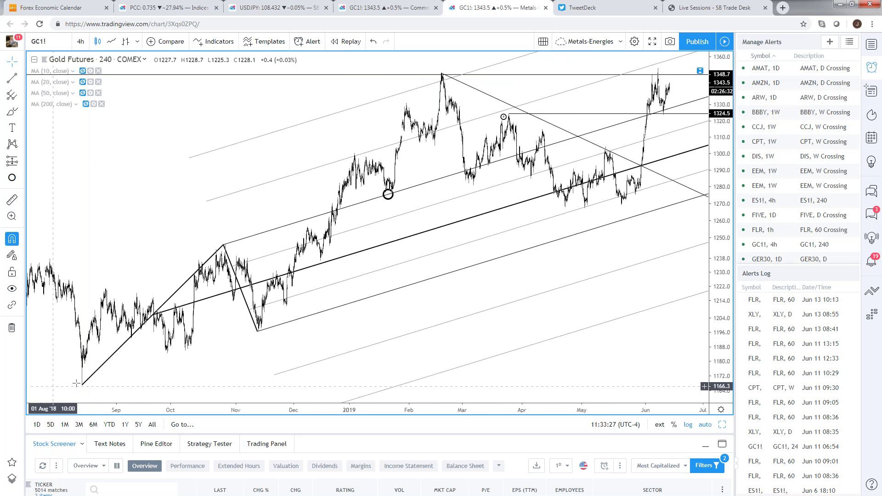
pyautogui.scroll(2, 239, 249)
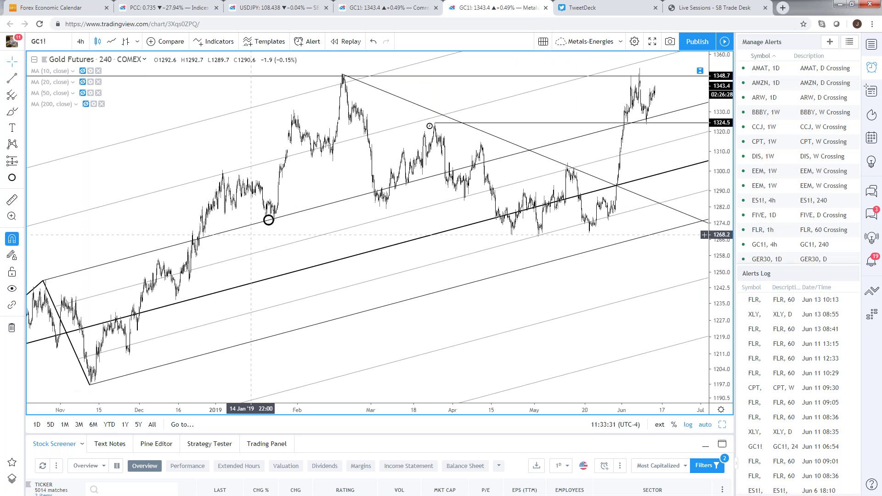
pyautogui.scroll(2, 249, 207)
pyautogui.scroll(3, 228, 291)
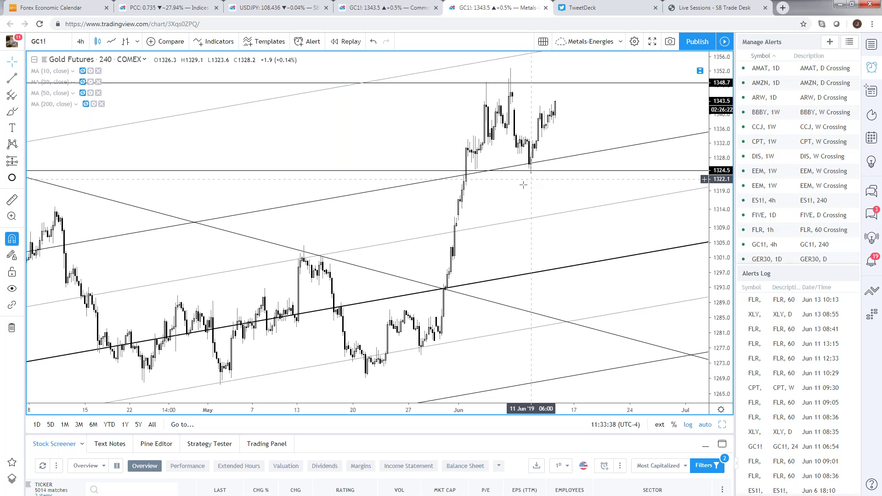
pyautogui.moveTo(717, 225); pyautogui.dragTo(718, 229)
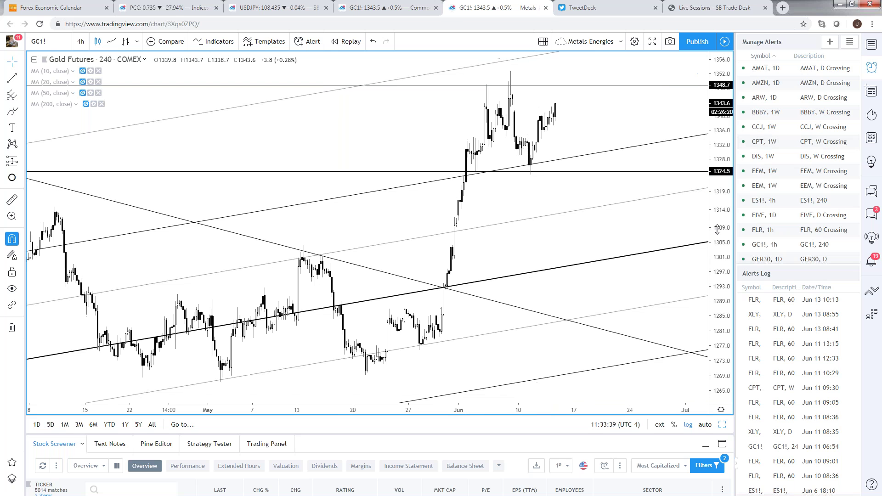
pyautogui.scroll(-4, 598, 164)
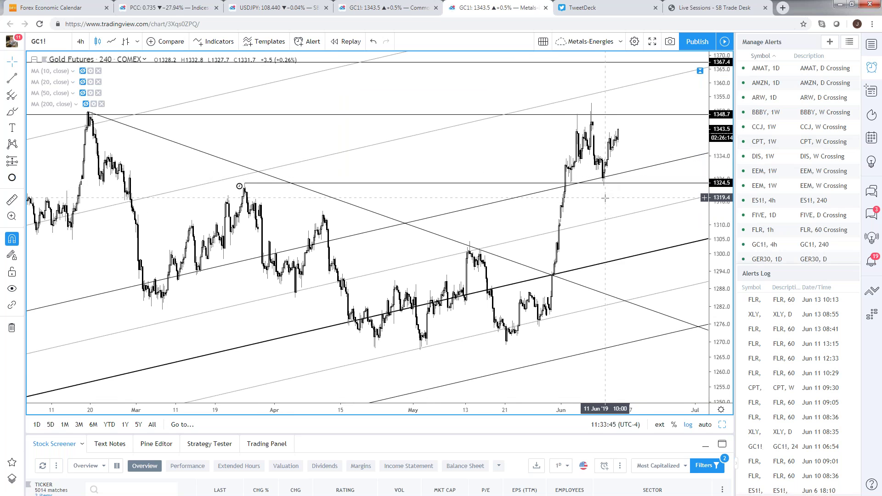
pyautogui.scroll(-2, 703, 197)
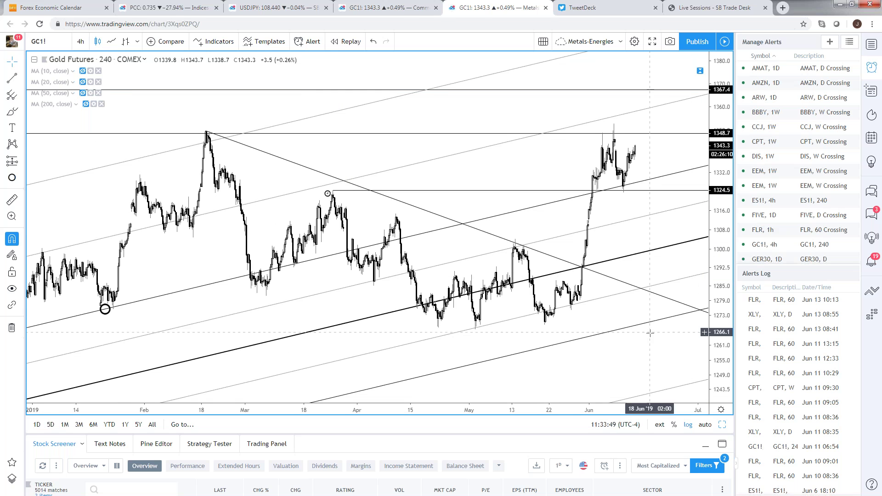
pyautogui.moveTo(717, 129); pyautogui.dragTo(716, 151)
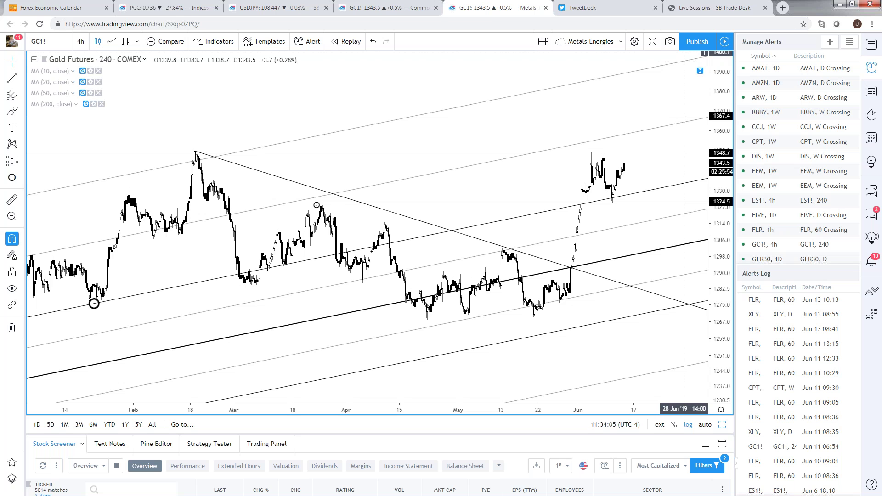
pyautogui.click(388, 8)
# - Load the GC1!/SI1! gold-to-silver ratio on the weekly chart
pyautogui.scroll(-5, 449, 131)
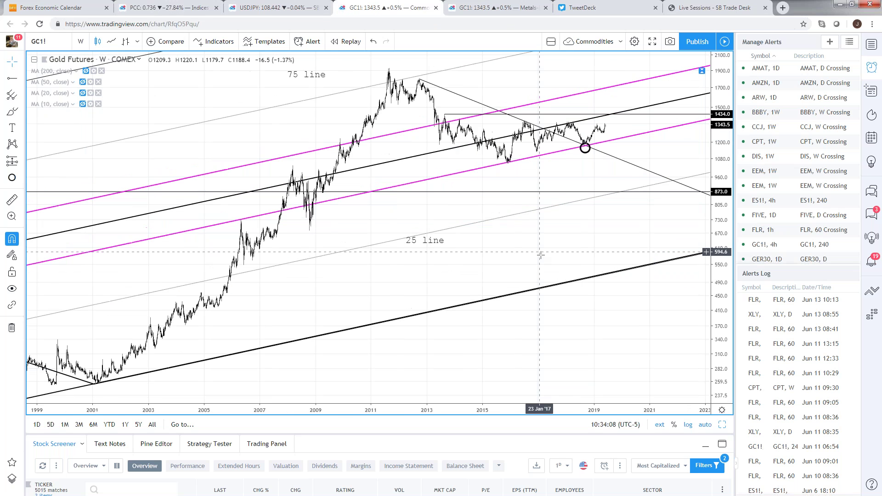
pyautogui.write('G')
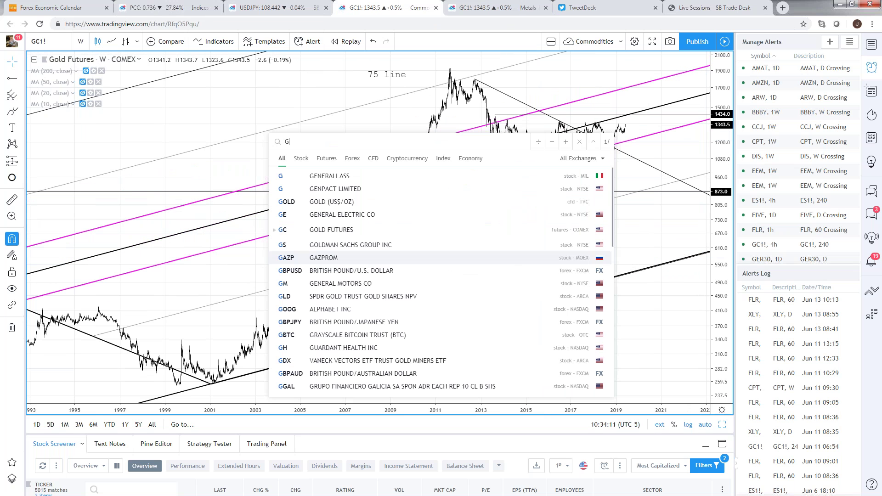
pyautogui.press('Escape')
pyautogui.write('GC1!')
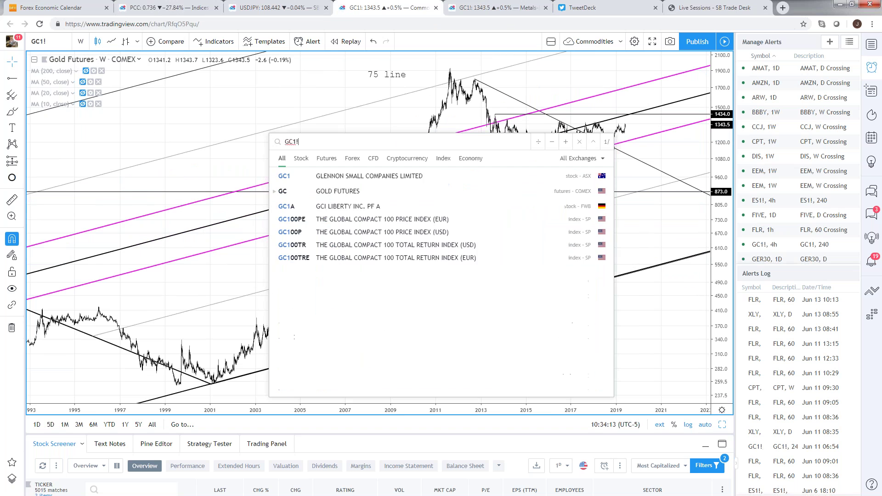
pyautogui.write('/SI1!')
pyautogui.press('Return')
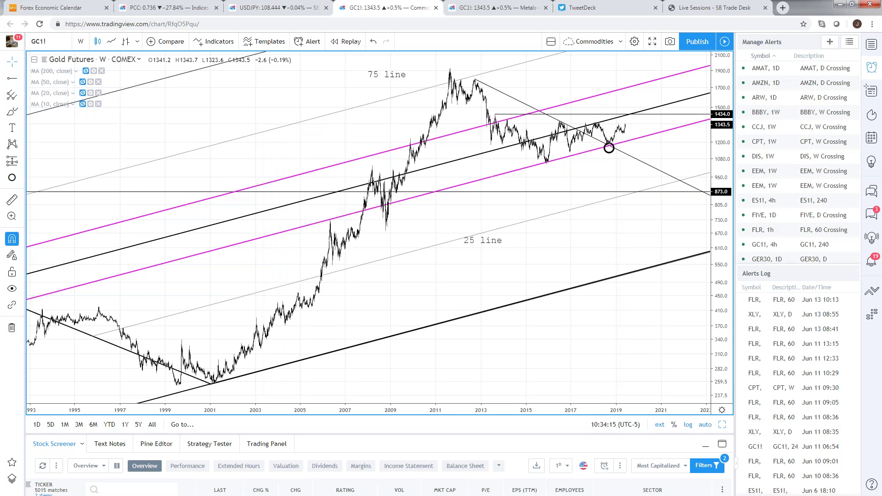
# - Keep the weekly interval and rescale the ratio chart to show its history from 1975
pyautogui.scroll(-5, 630, 262)
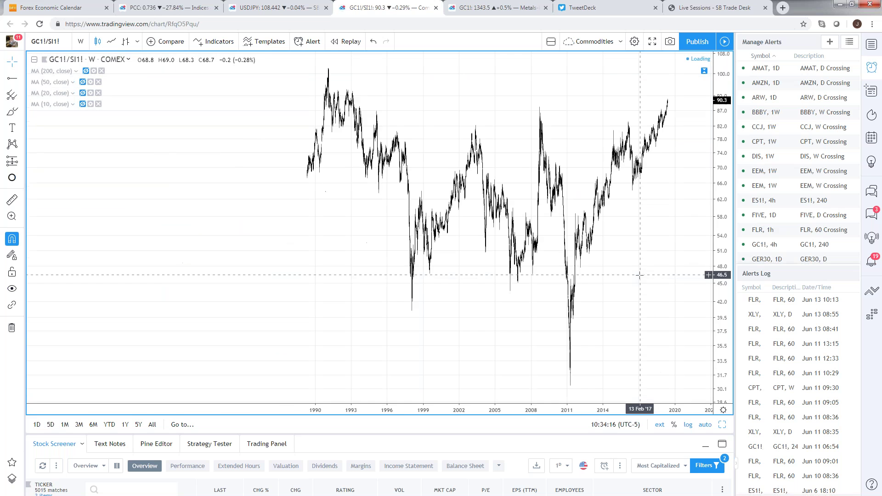
pyautogui.write('1')
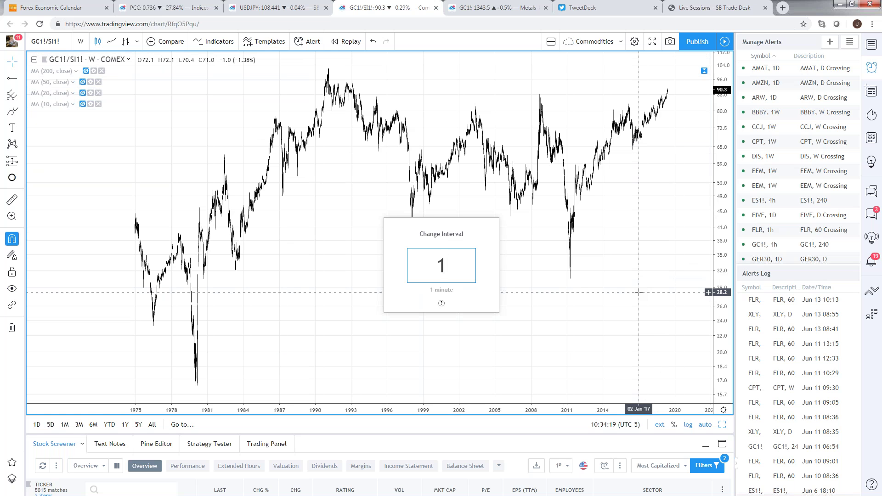
pyautogui.press('Escape')
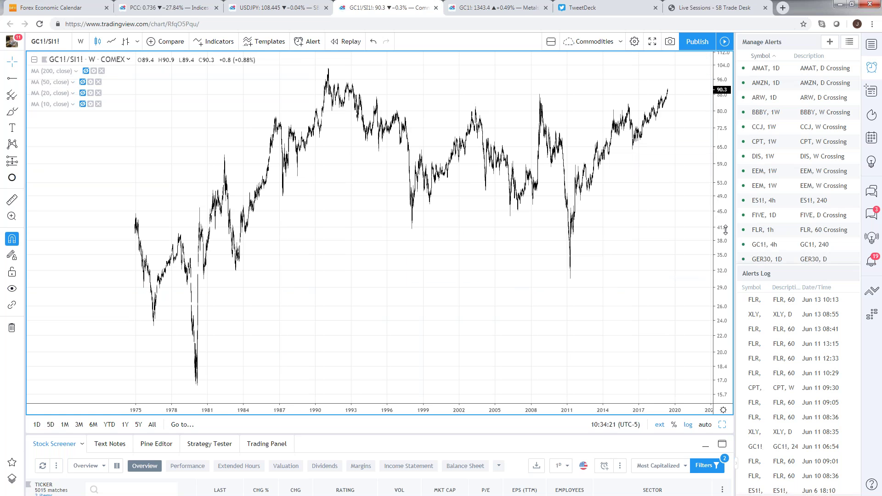
pyautogui.moveTo(683, 138); pyautogui.dragTo(662, 122)
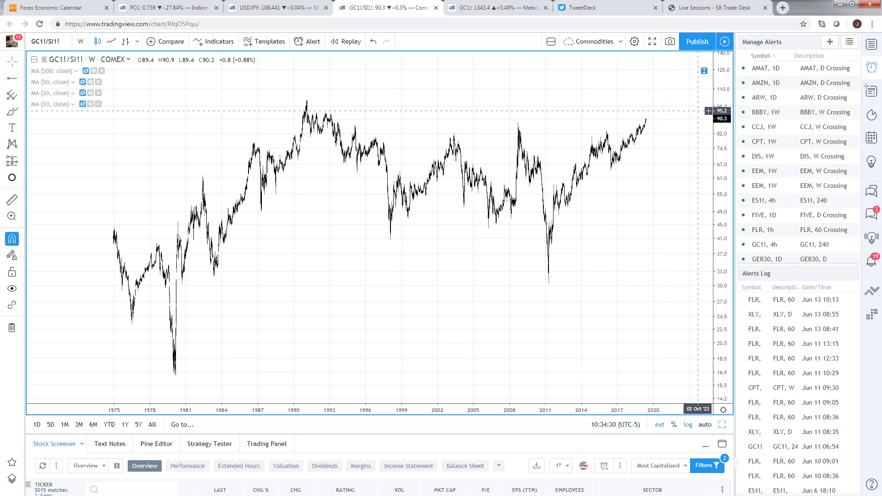
pyautogui.moveTo(722, 138); pyautogui.dragTo(710, 212)
pyautogui.moveTo(659, 148); pyautogui.dragTo(640, 159)
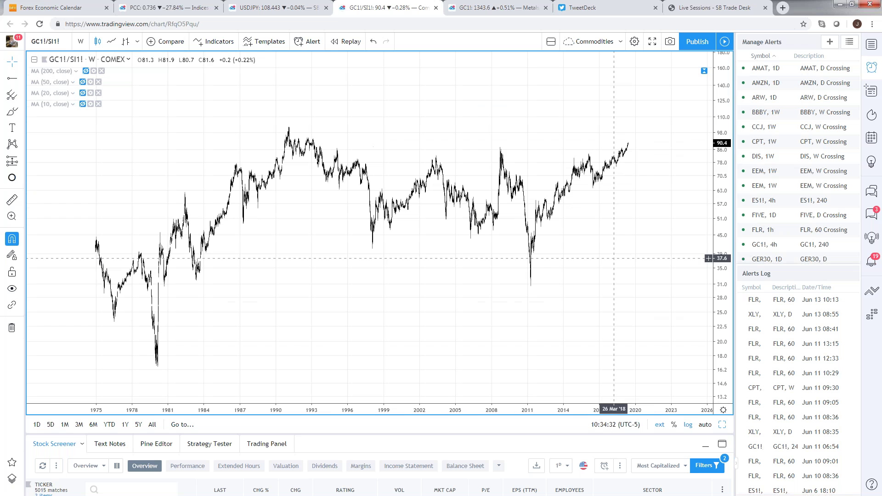